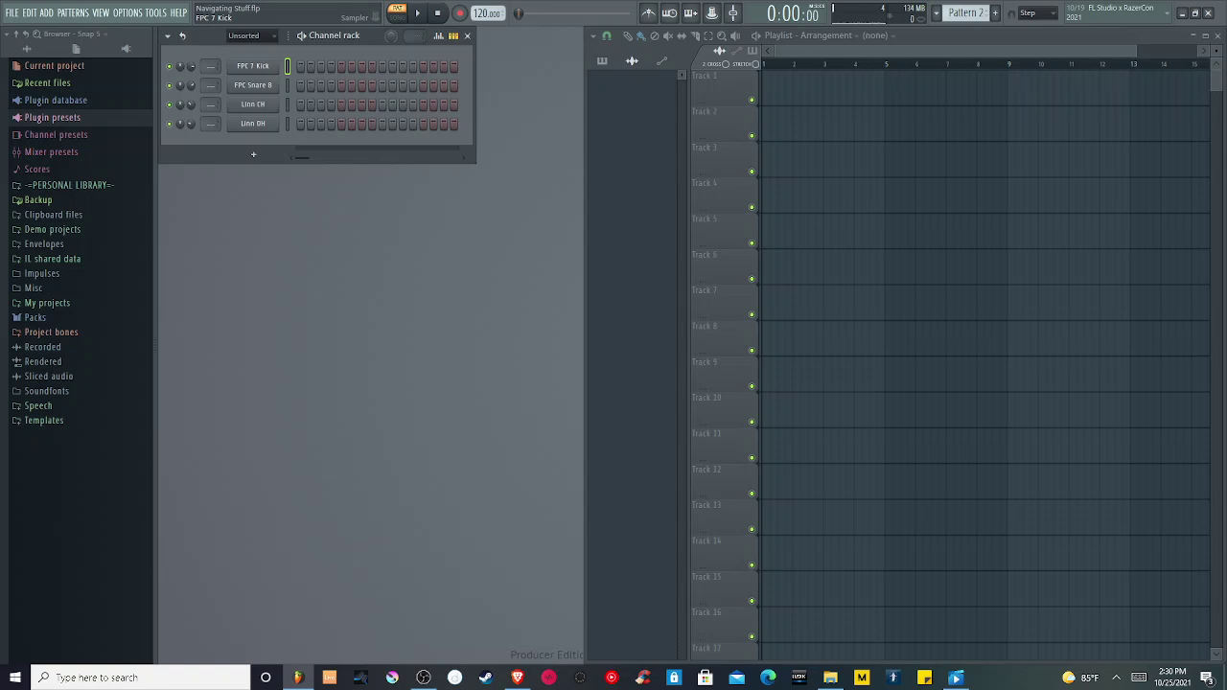
# Step: Insert an Audio Clip channel above the FPC 7 Kick channel in the channel rack
pyautogui.rightClick(274, 65)
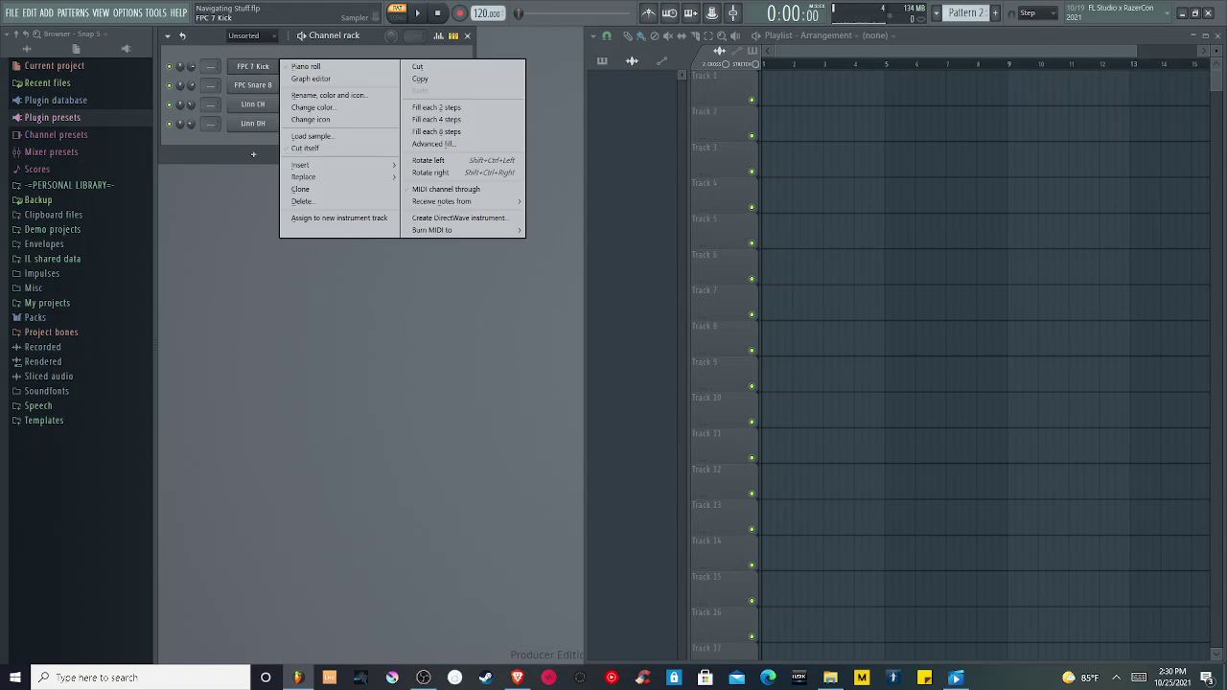
pyautogui.moveTo(330, 165)
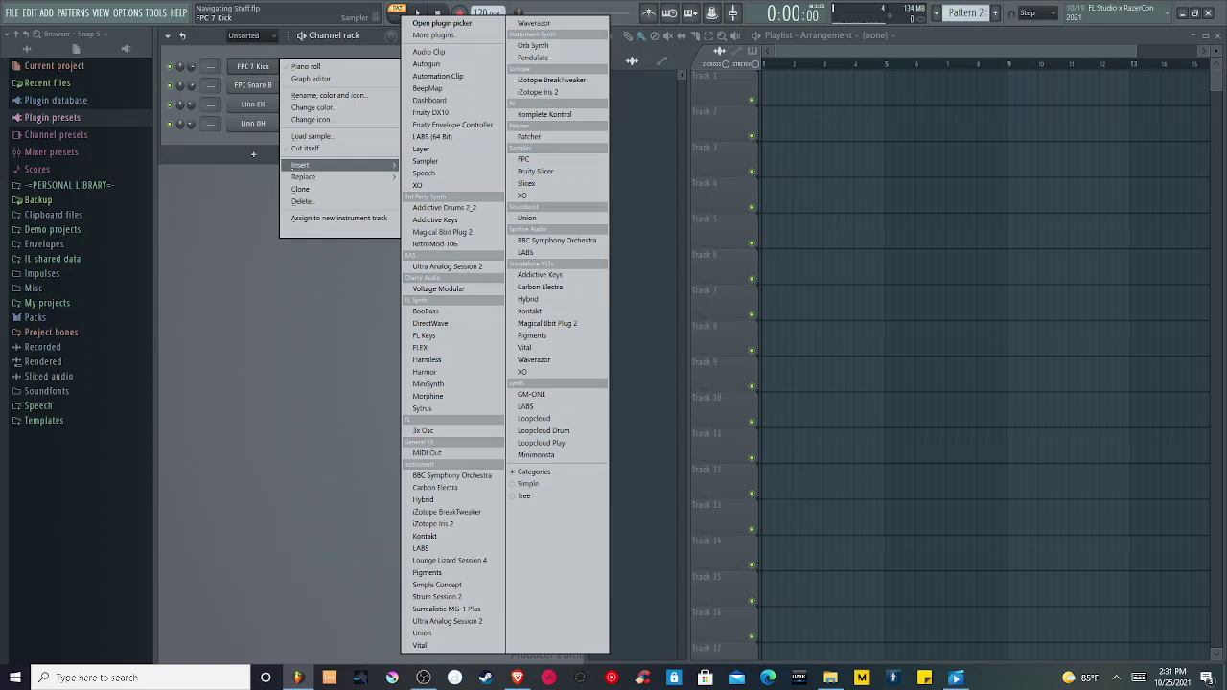
pyautogui.click(428, 52)
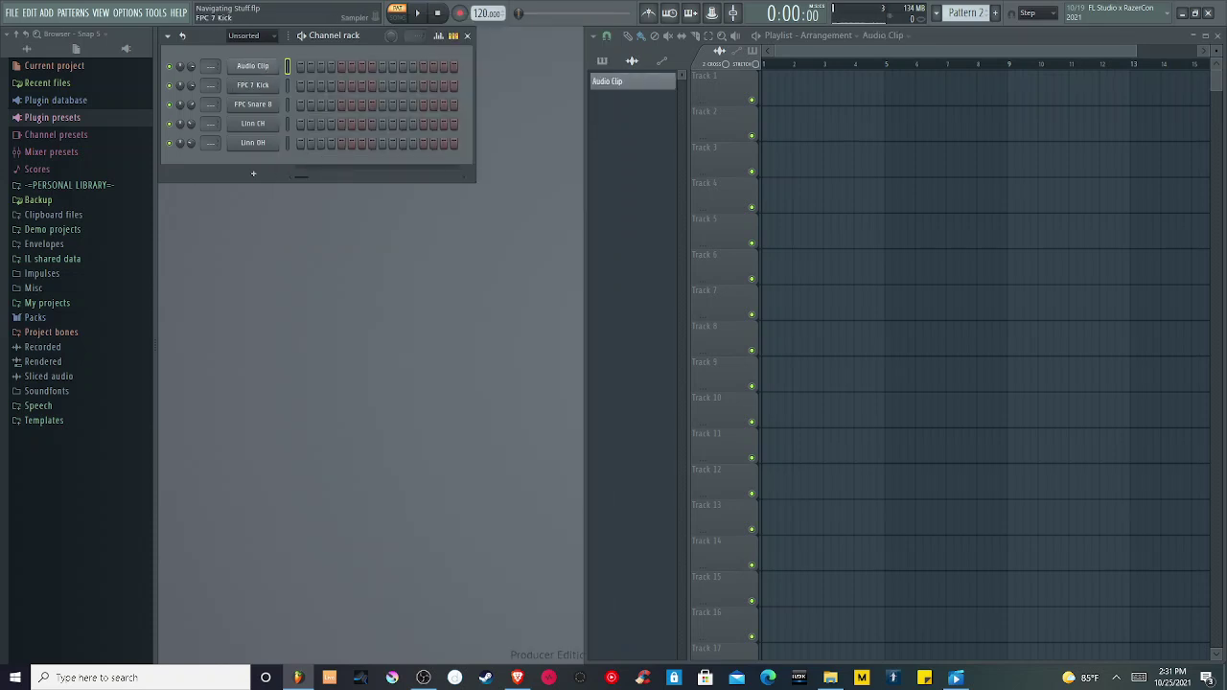
# Step: Replace the Audio Clip channel with the 3x Osc synth and move its window clear of the channel rack
pyautogui.rightClick(268, 66)
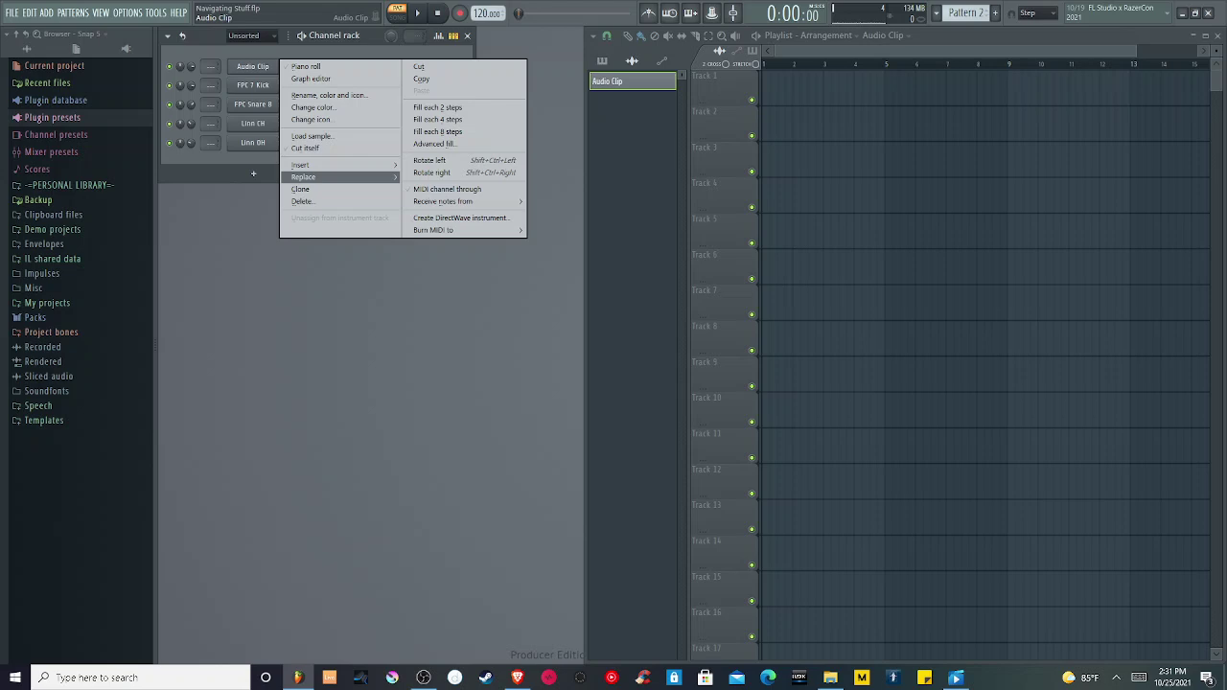
pyautogui.moveTo(303, 176)
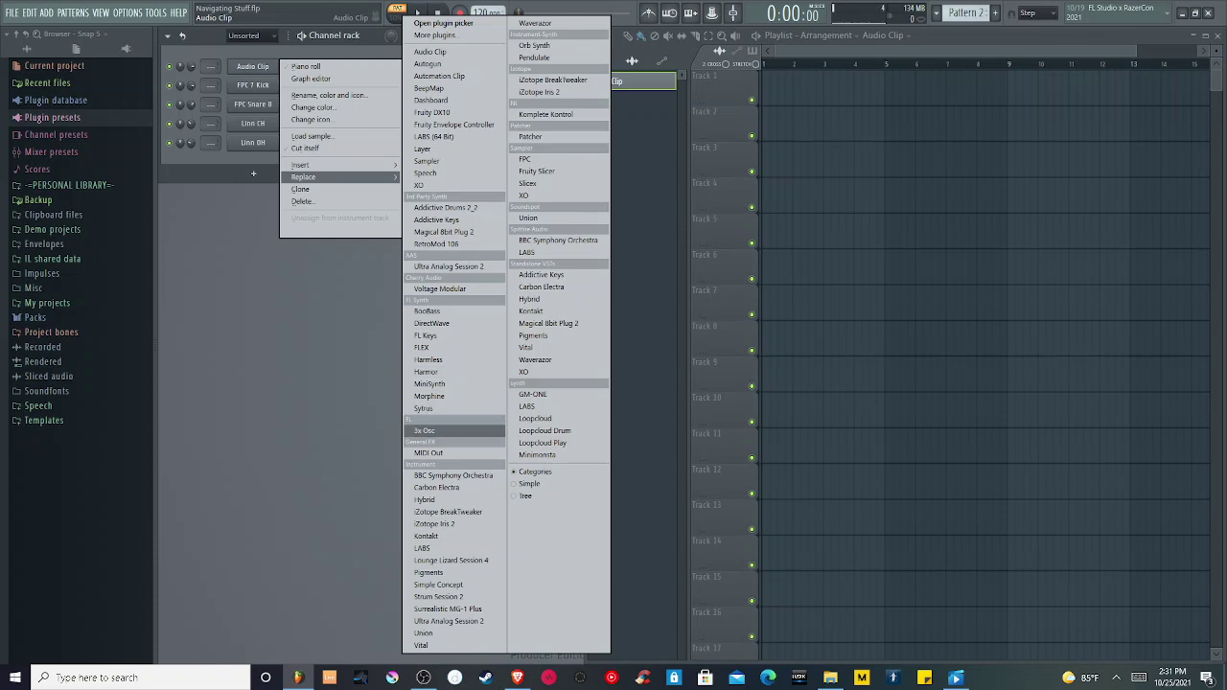
pyautogui.click(423, 430)
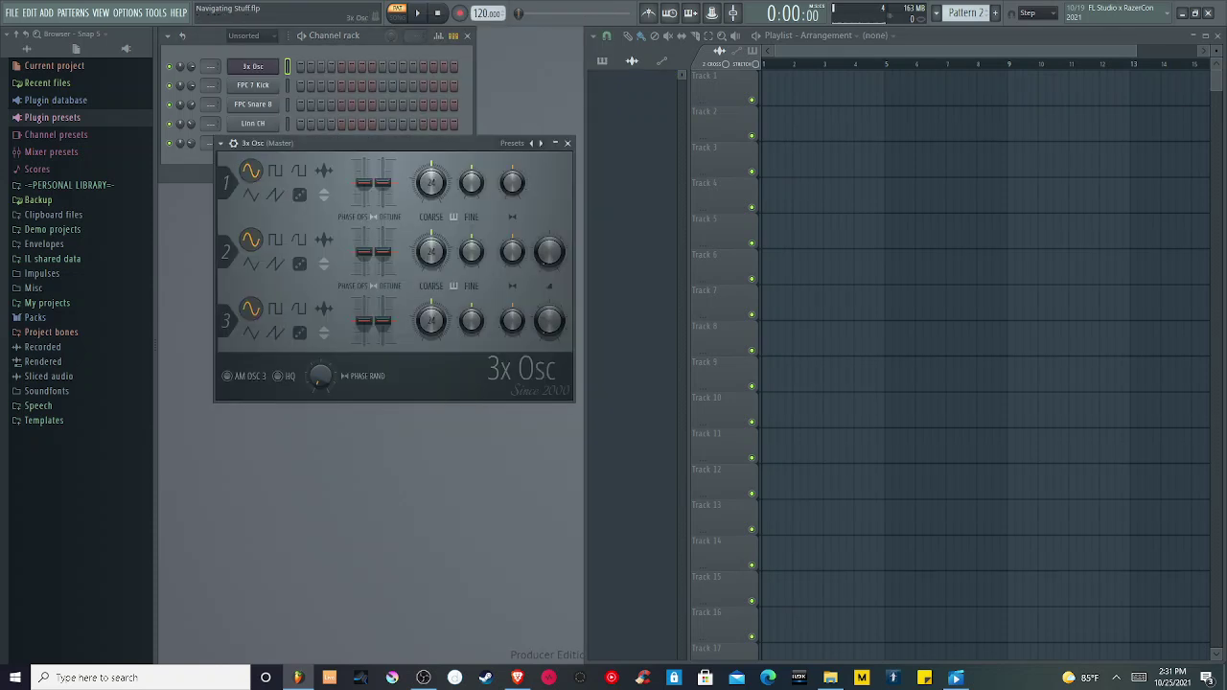
pyautogui.moveTo(383, 142); pyautogui.dragTo(648, 34)
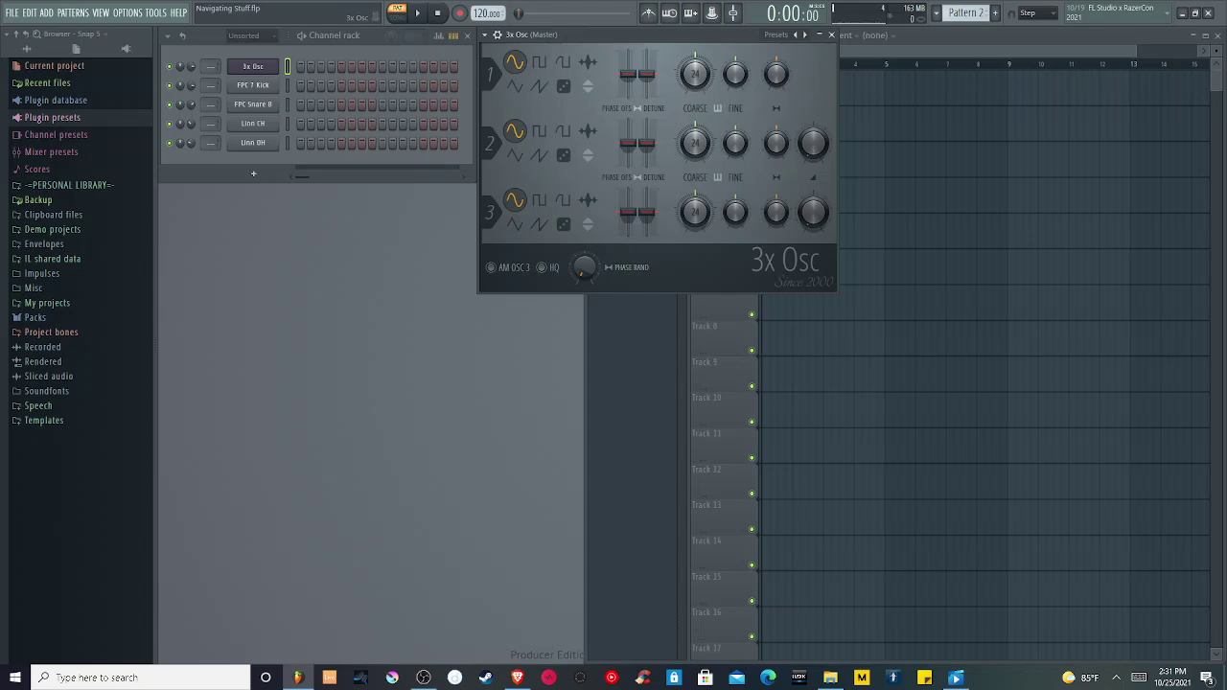
# Step: Play a few test notes on the 3x Osc synth with its default sound
pyautogui.press('m')
pyautogui.press('n')
pyautogui.press('x')
pyautogui.press('z')
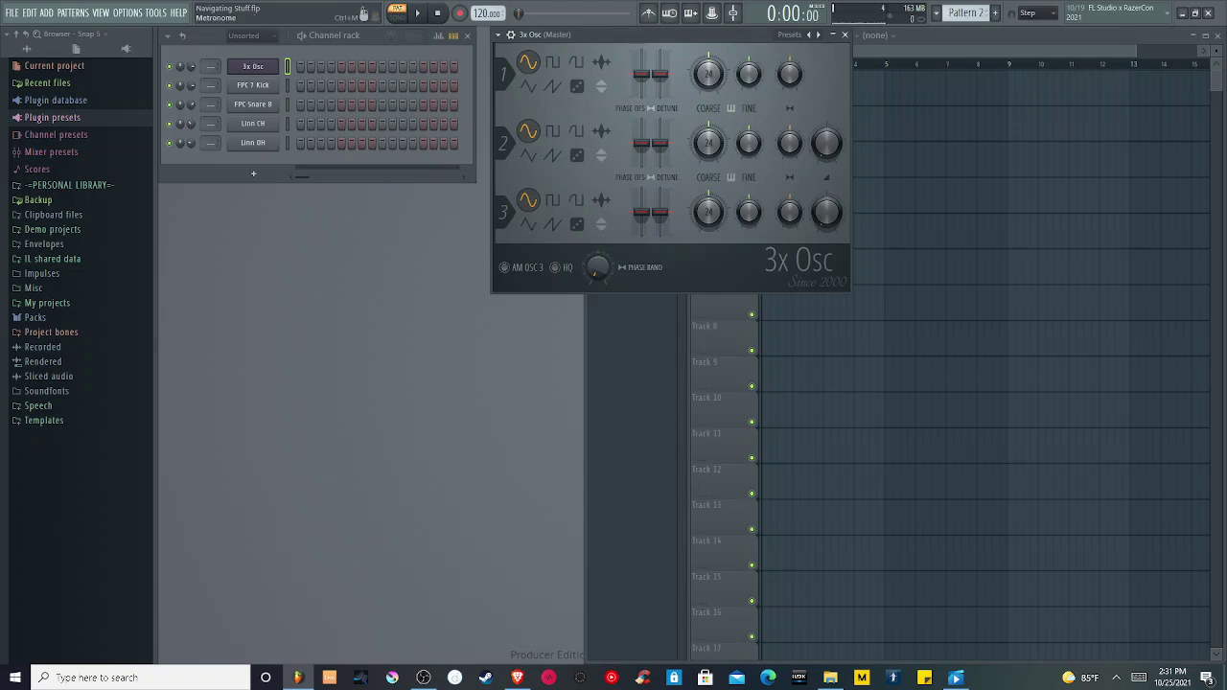
# Step: Lower the coarse pitch of oscillator 1 in 3x Osc to -24 semitones and play a test note
pyautogui.moveTo(709, 74); pyautogui.dragTo(709, 134)
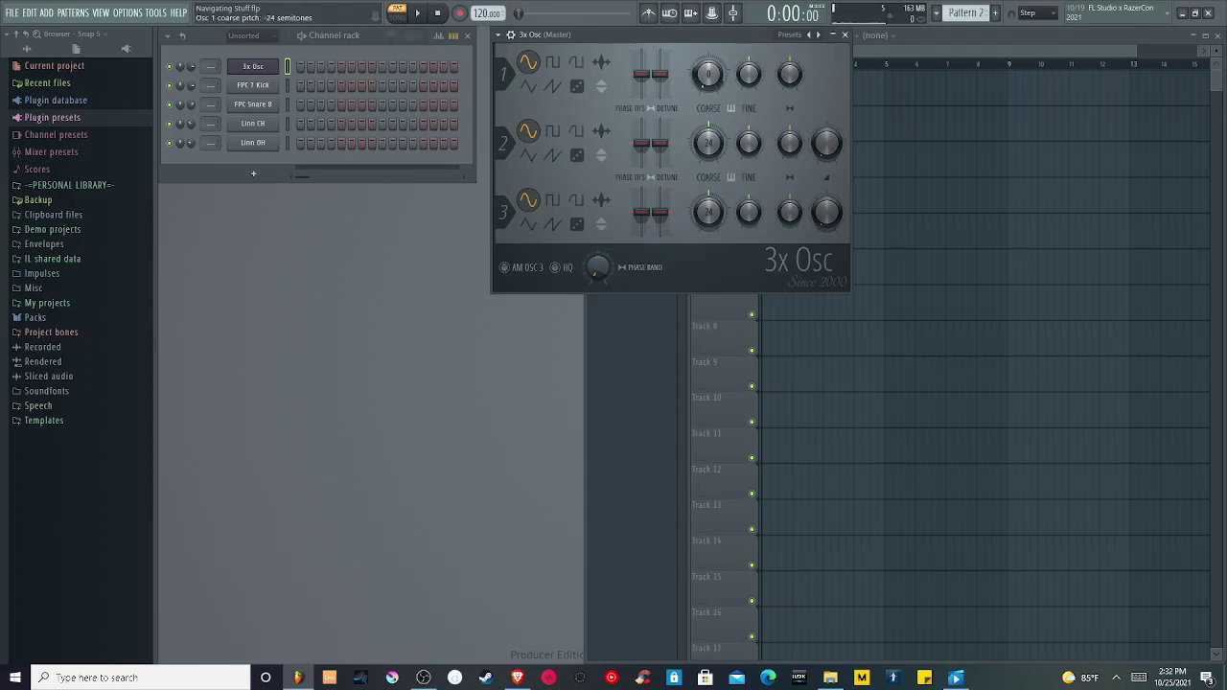
pyautogui.moveTo(707, 74)
pyautogui.mouseDown()
pyautogui.moveTo(707, 63)
pyautogui.moveTo(707, 96)
pyautogui.mouseUp()
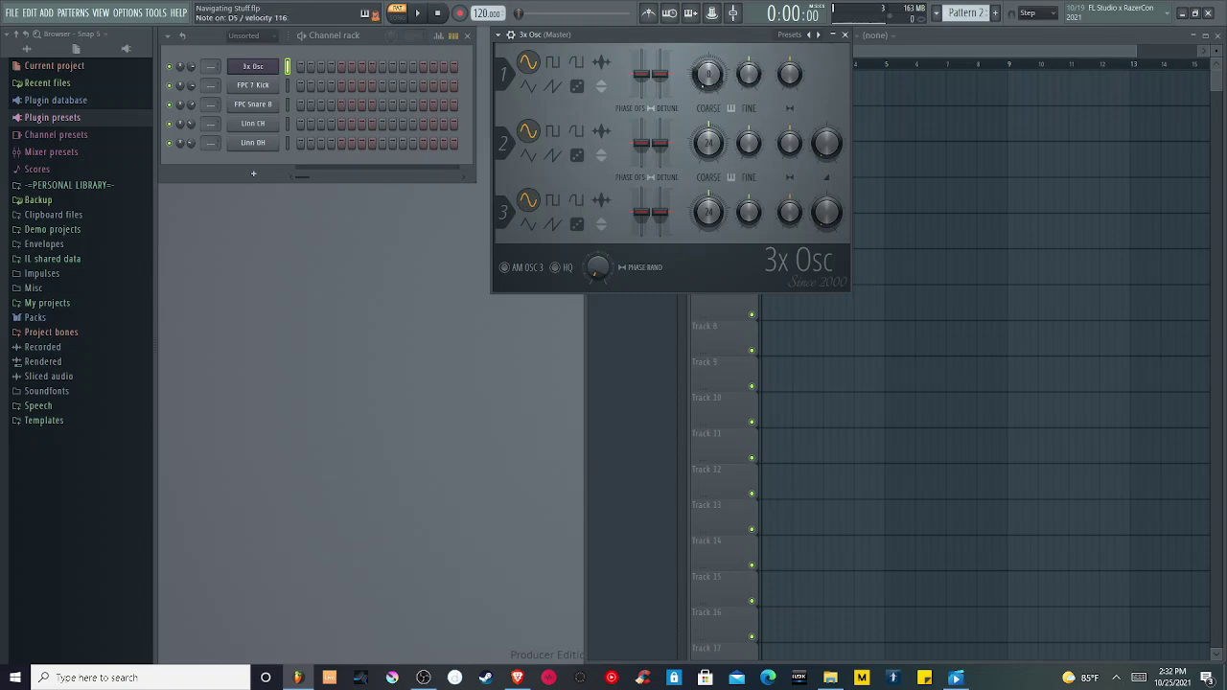
pyautogui.press('x')
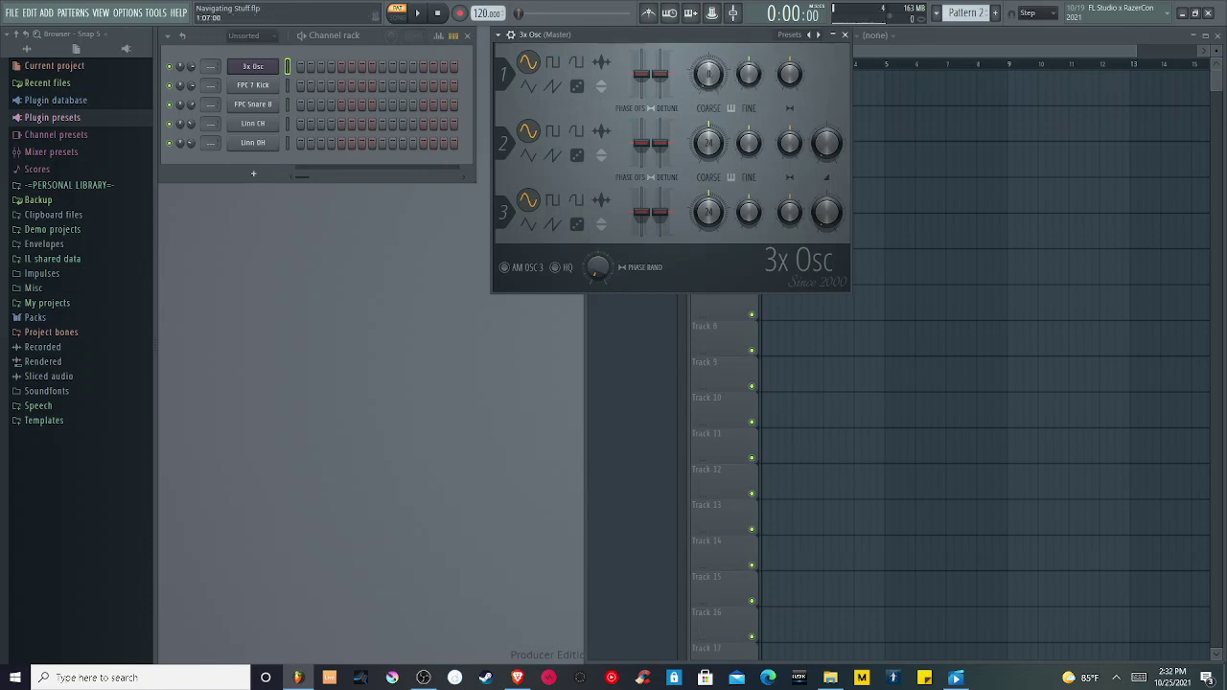
pyautogui.moveTo(670, 35)
pyautogui.mouseDown()
pyautogui.moveTo(703, 34)
pyautogui.moveTo(656, 34)
pyautogui.mouseUp()
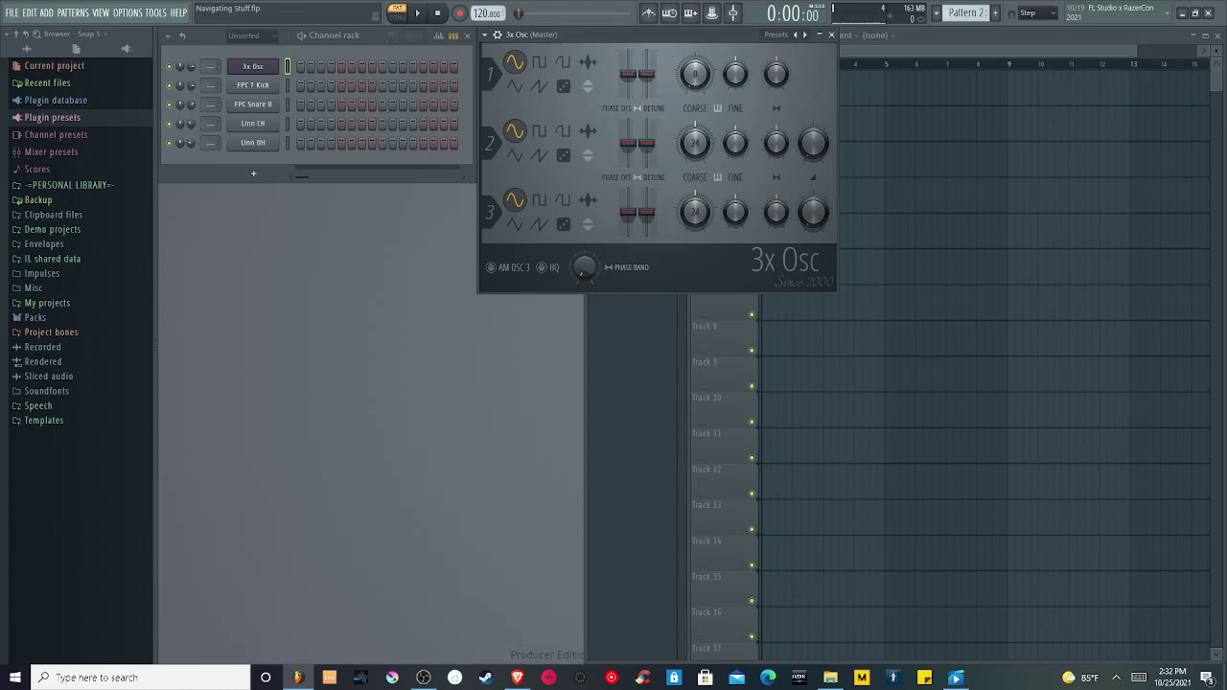
# Step: Add the Harmless synth as a new channel from the plugin picker and reposition its window
pyautogui.press('F8')
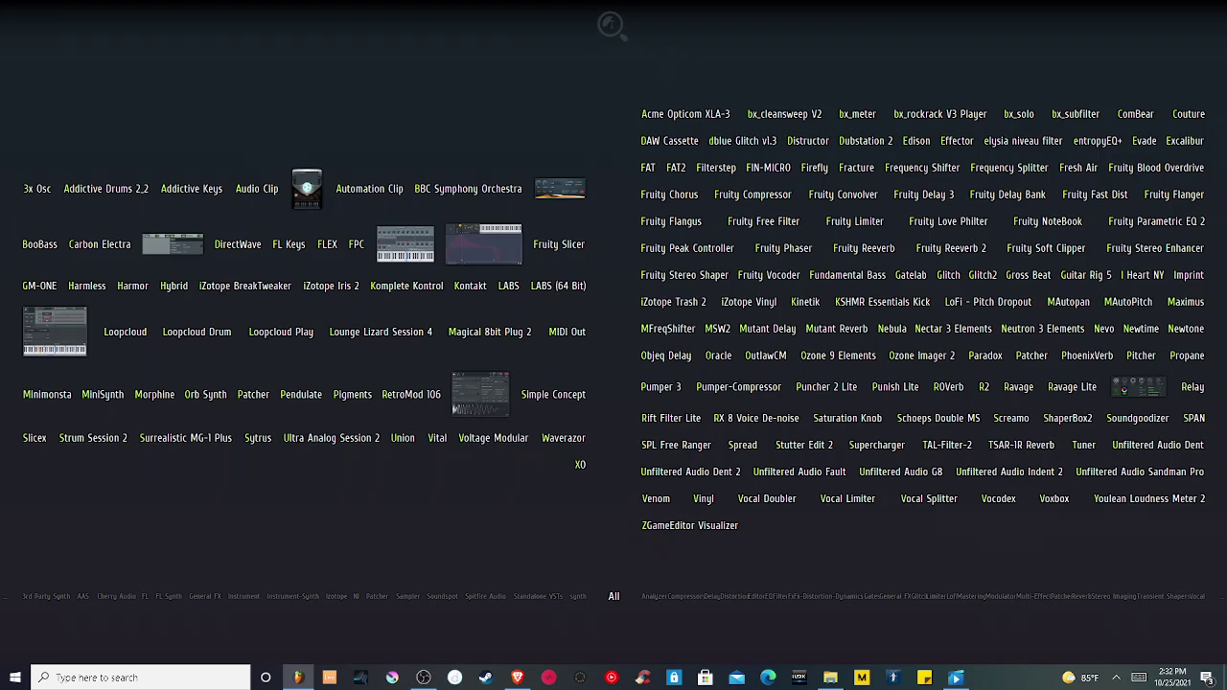
pyautogui.click(87, 286)
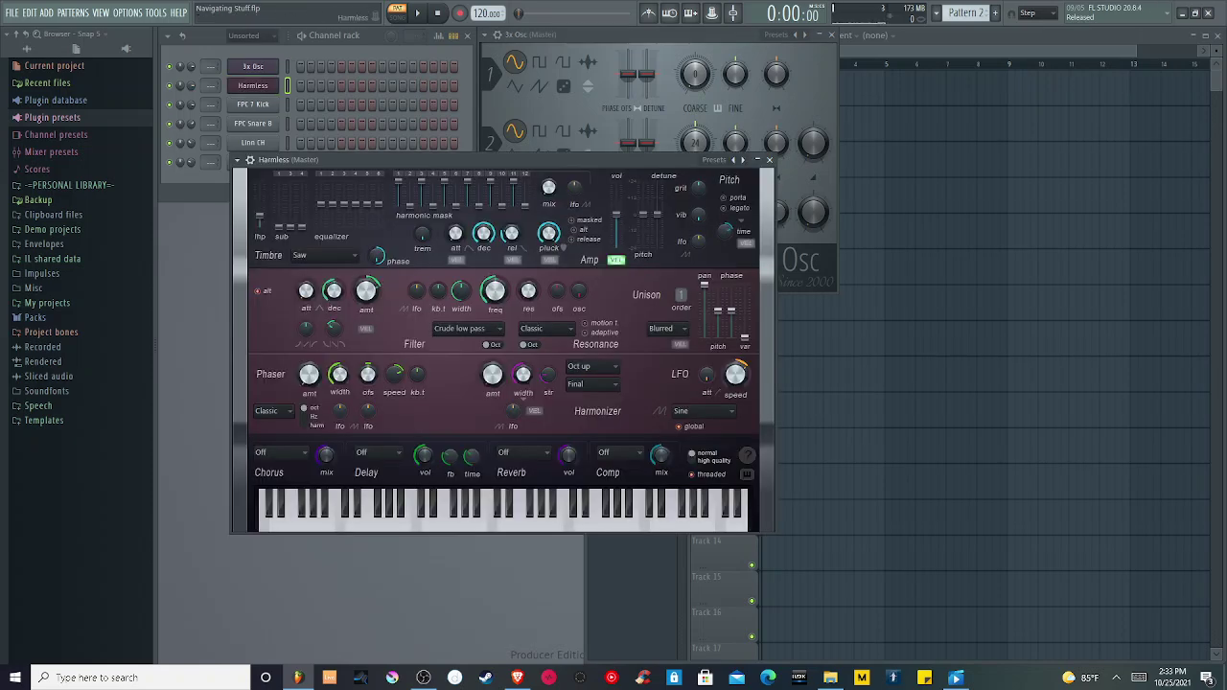
pyautogui.moveTo(498, 159); pyautogui.dragTo(524, 88)
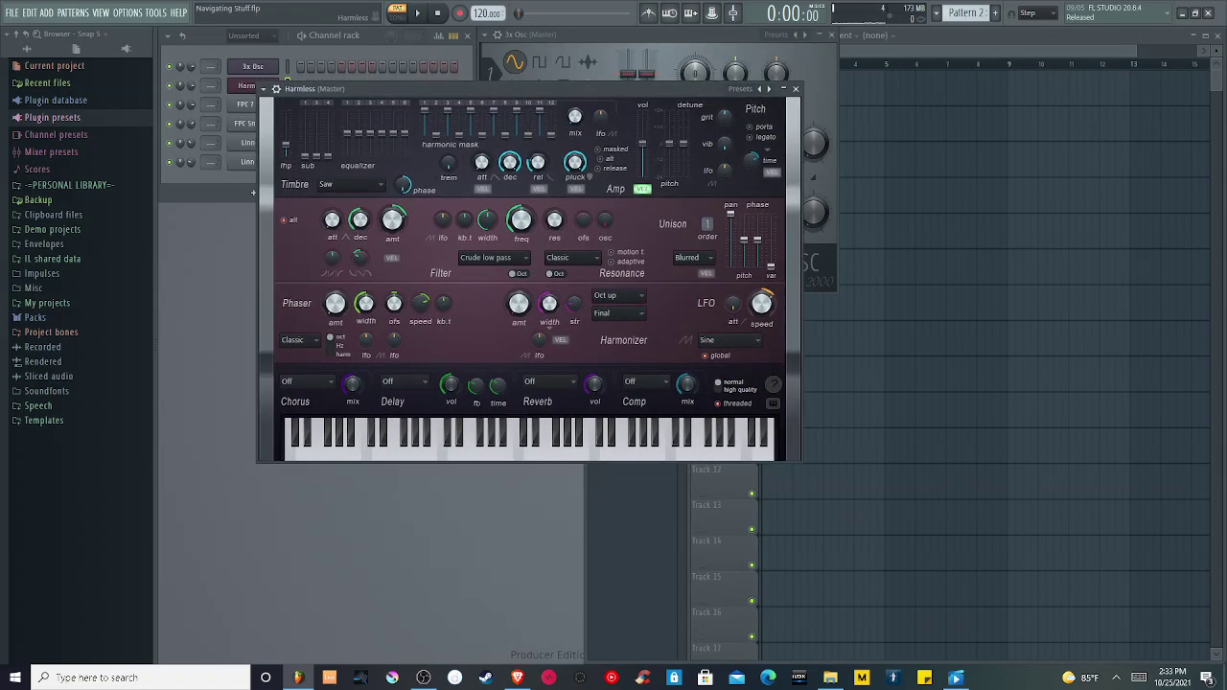
pyautogui.moveTo(331, 88); pyautogui.dragTo(317, 86)
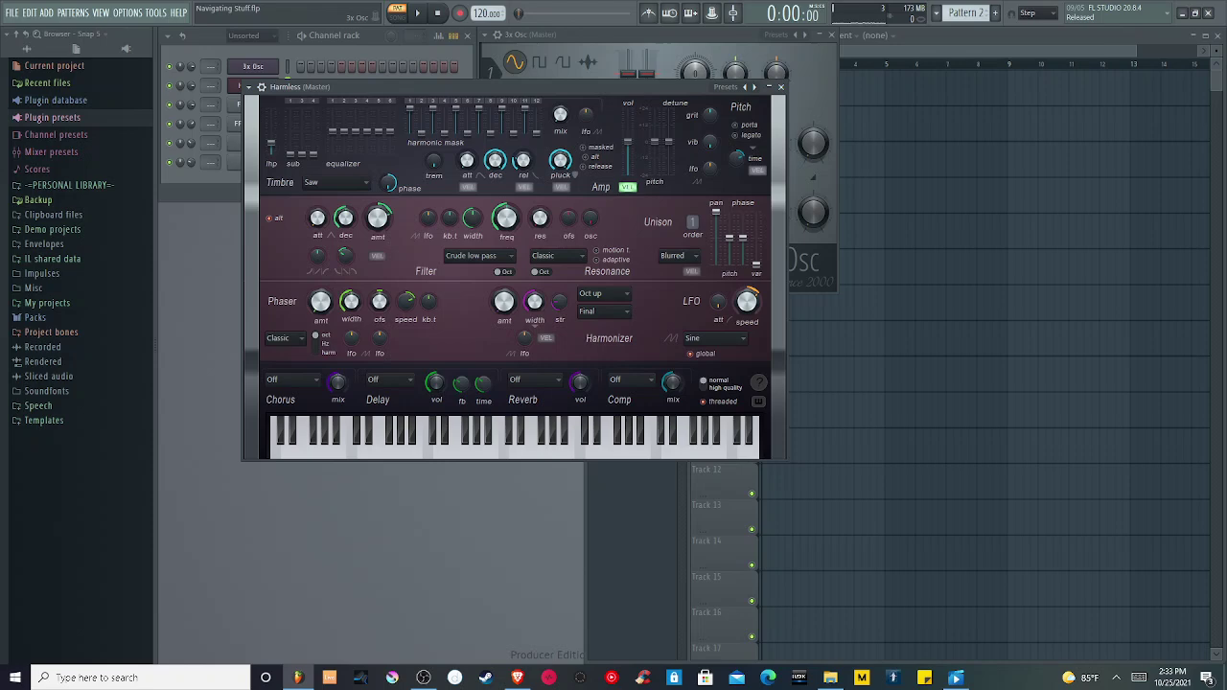
# Step: Play test notes on Harmless and arrange the Harmless and 3x Osc windows side by side
pyautogui.press('q')
pyautogui.press('b')
pyautogui.press('q')
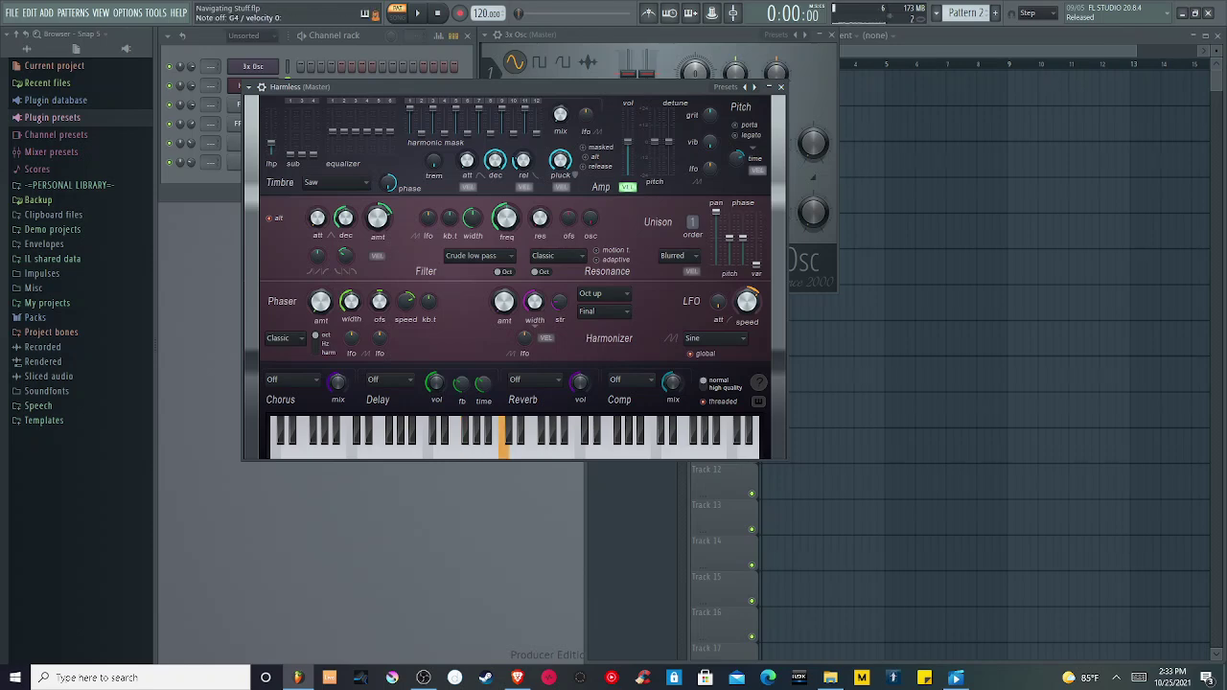
pyautogui.press('b')
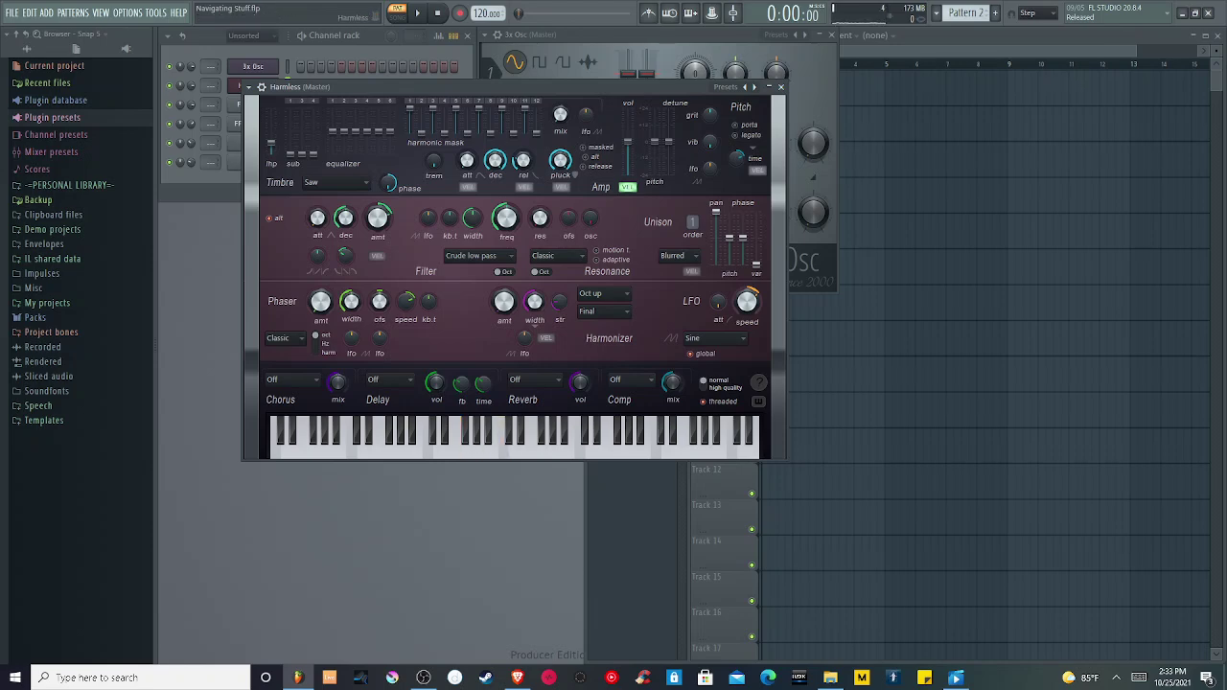
pyautogui.moveTo(498, 86); pyautogui.dragTo(416, 34)
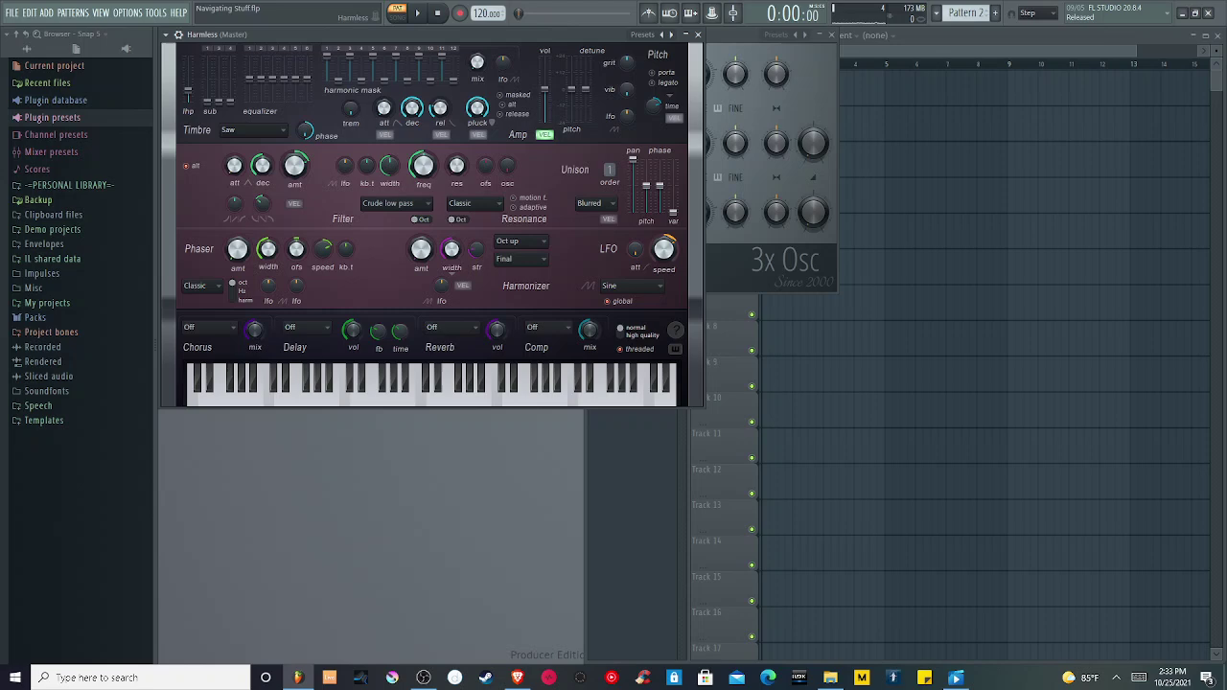
pyautogui.moveTo(757, 34); pyautogui.dragTo(978, 34)
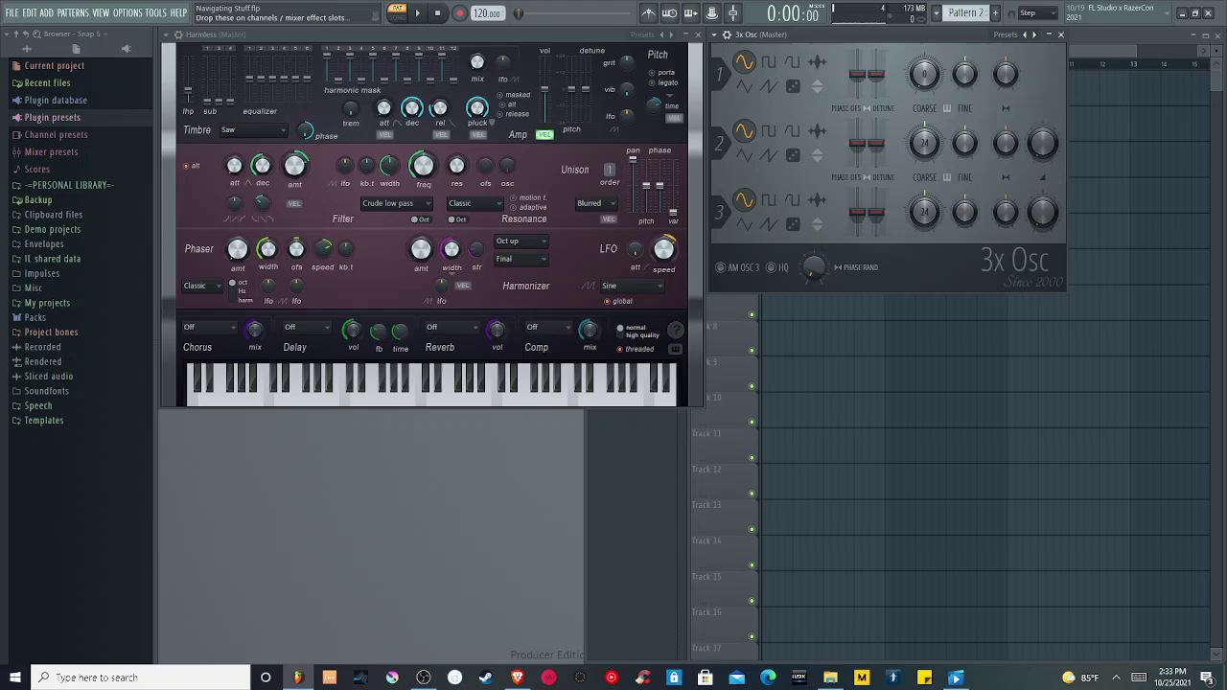
# Step: Browse the generator plugin presets and check which presets are stored for 3x Osc
pyautogui.click(52, 117)
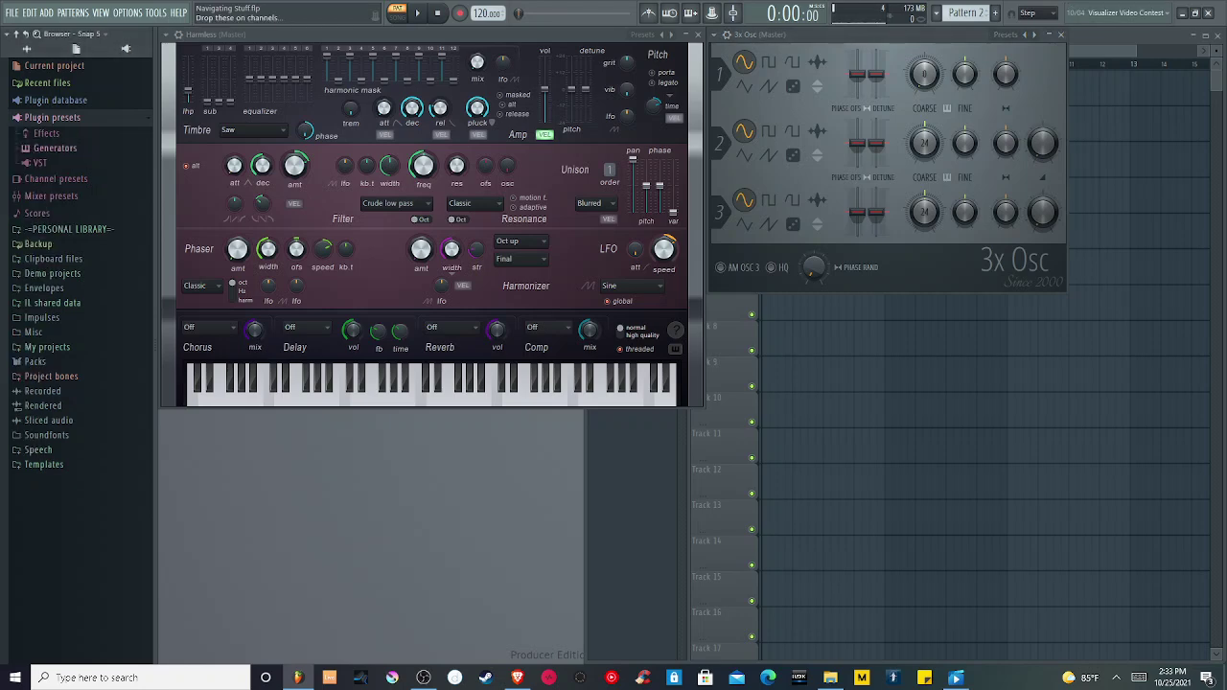
pyautogui.click(55, 147)
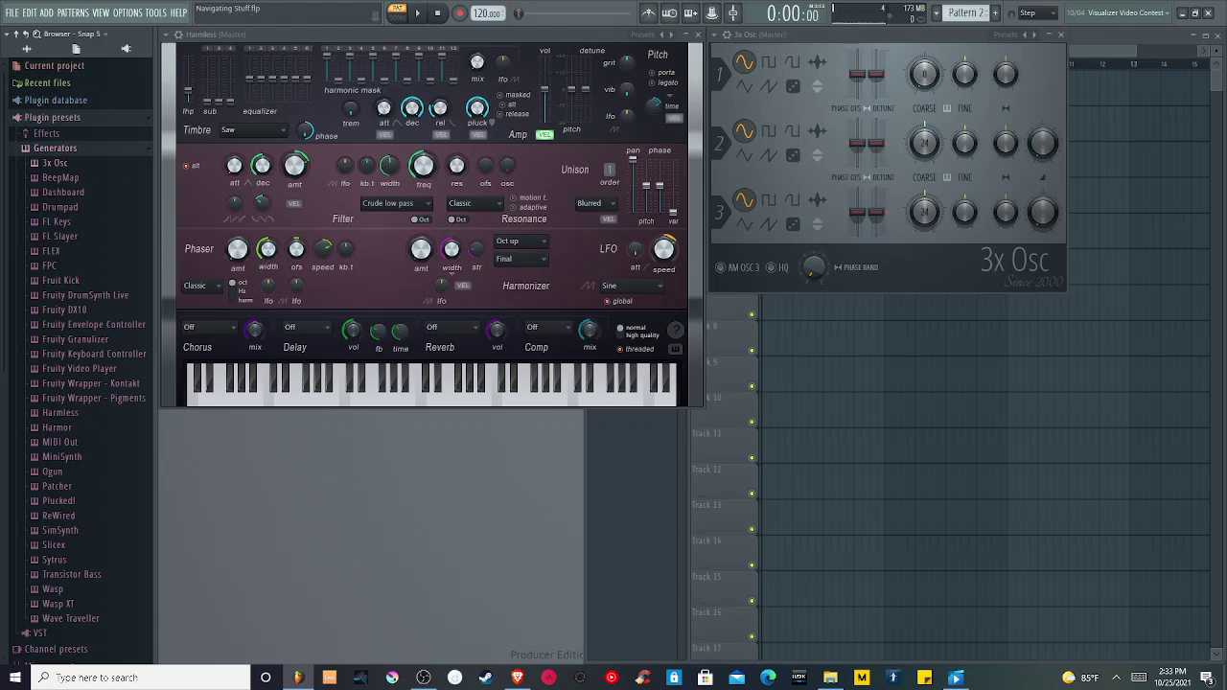
pyautogui.click(54, 165)
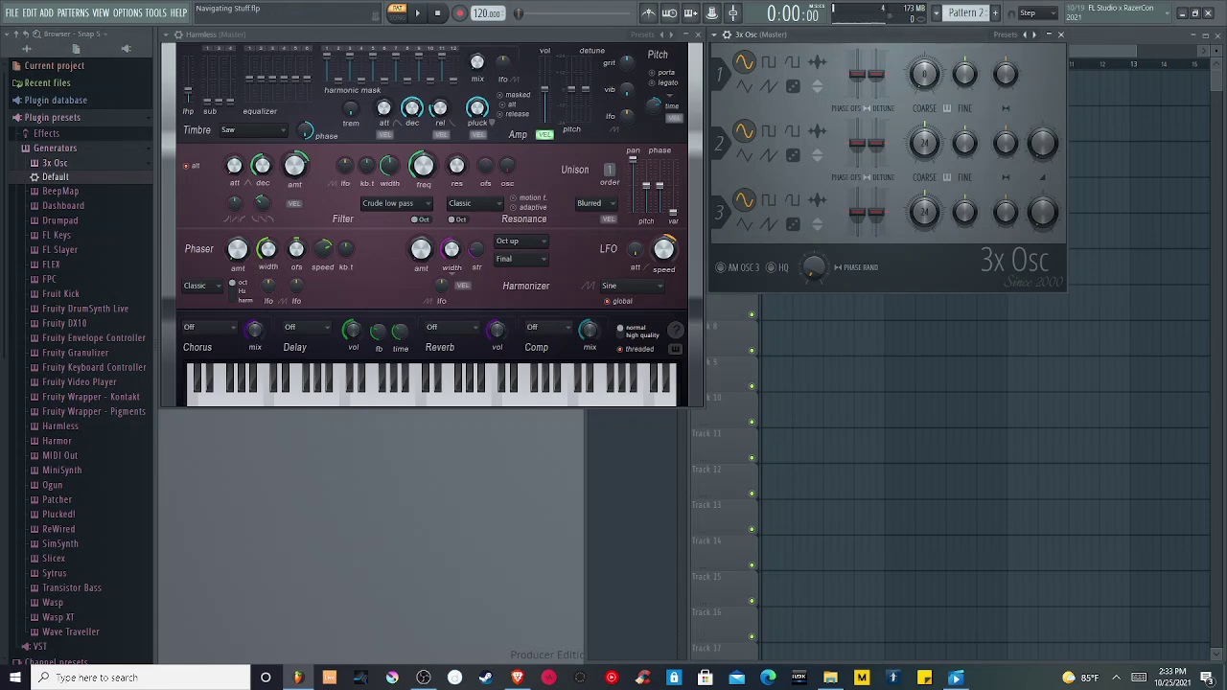
pyautogui.click(53, 163)
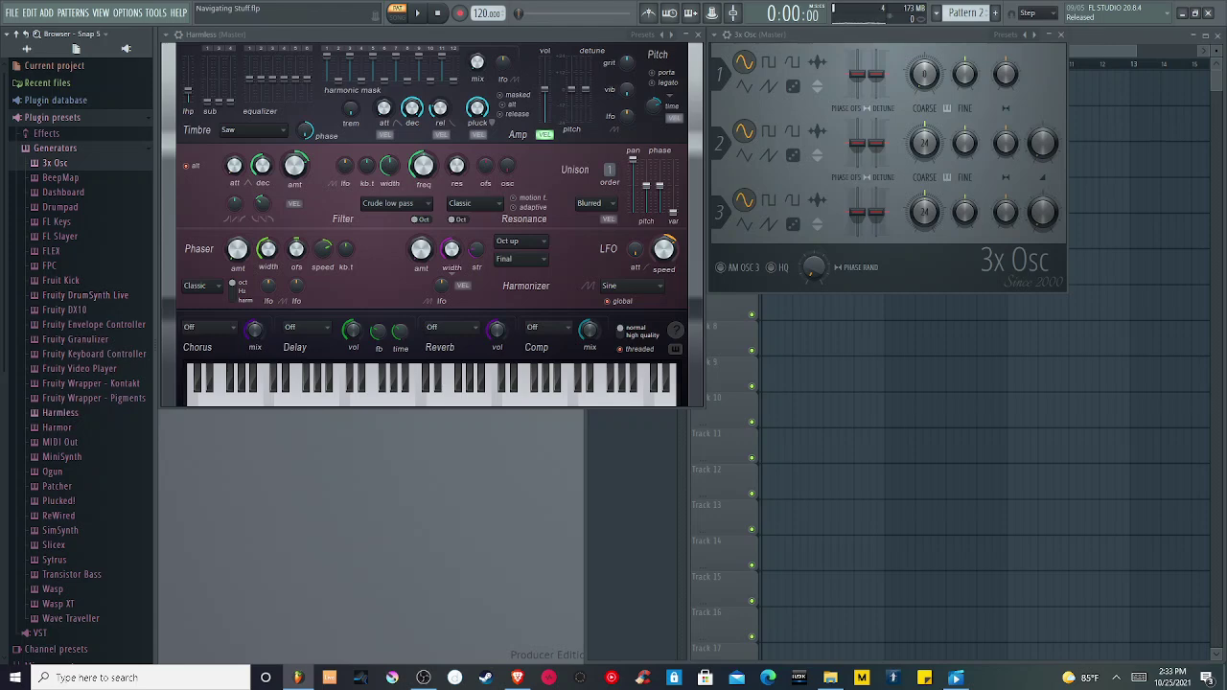
# Step: Load the Arpinator SF preset from the Harmless Leads presets onto the Harmless channel, moving the synth window off the channel rack
pyautogui.click(60, 412)
pyautogui.scroll(-5, 77, 384)
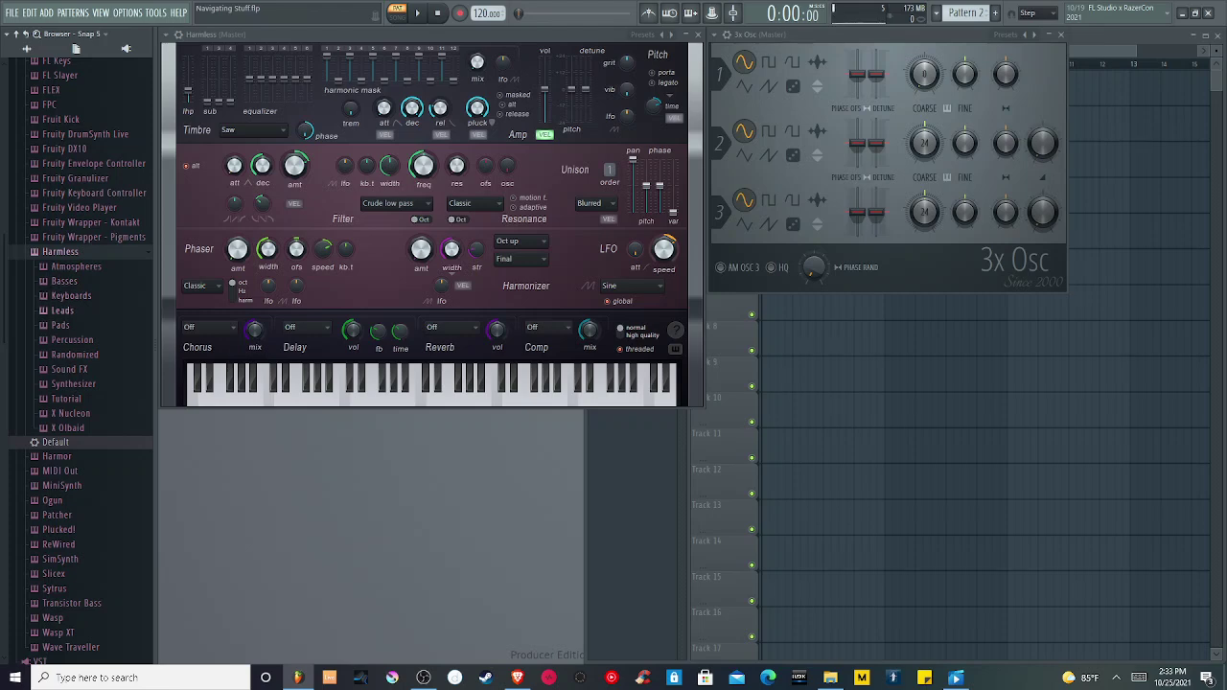
pyautogui.click(63, 310)
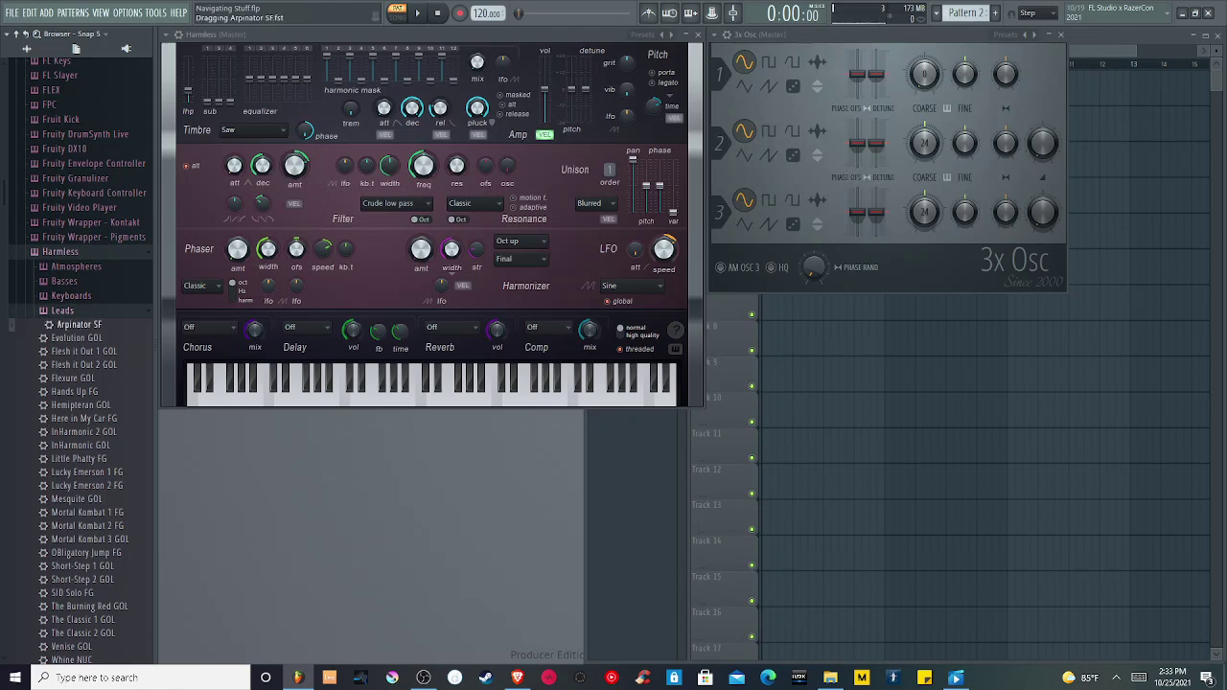
pyautogui.moveTo(575, 34); pyautogui.dragTo(901, 214)
pyautogui.moveTo(79, 324)
pyautogui.mouseDown()
pyautogui.moveTo(253, 144)
pyautogui.moveTo(253, 85)
pyautogui.mouseUp()
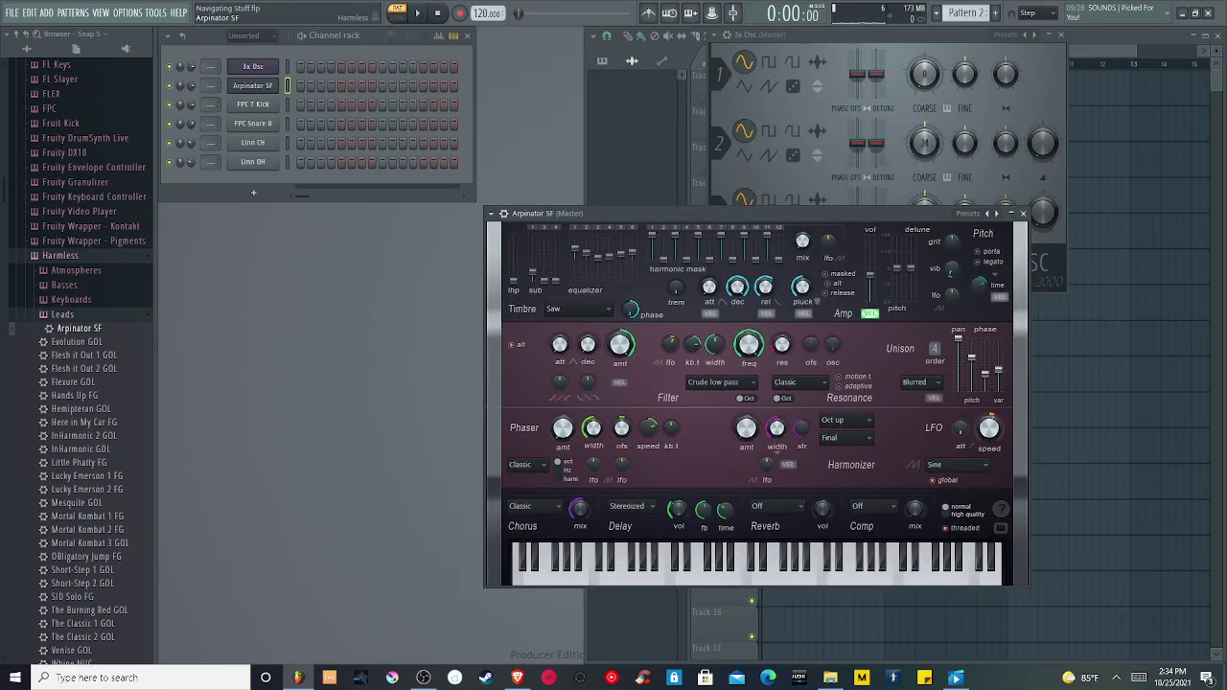
# Step: Audition the Arpinator SF preset with a few test notes and reposition the synth window
pyautogui.moveTo(710, 203); pyautogui.dragTo(624, 190)
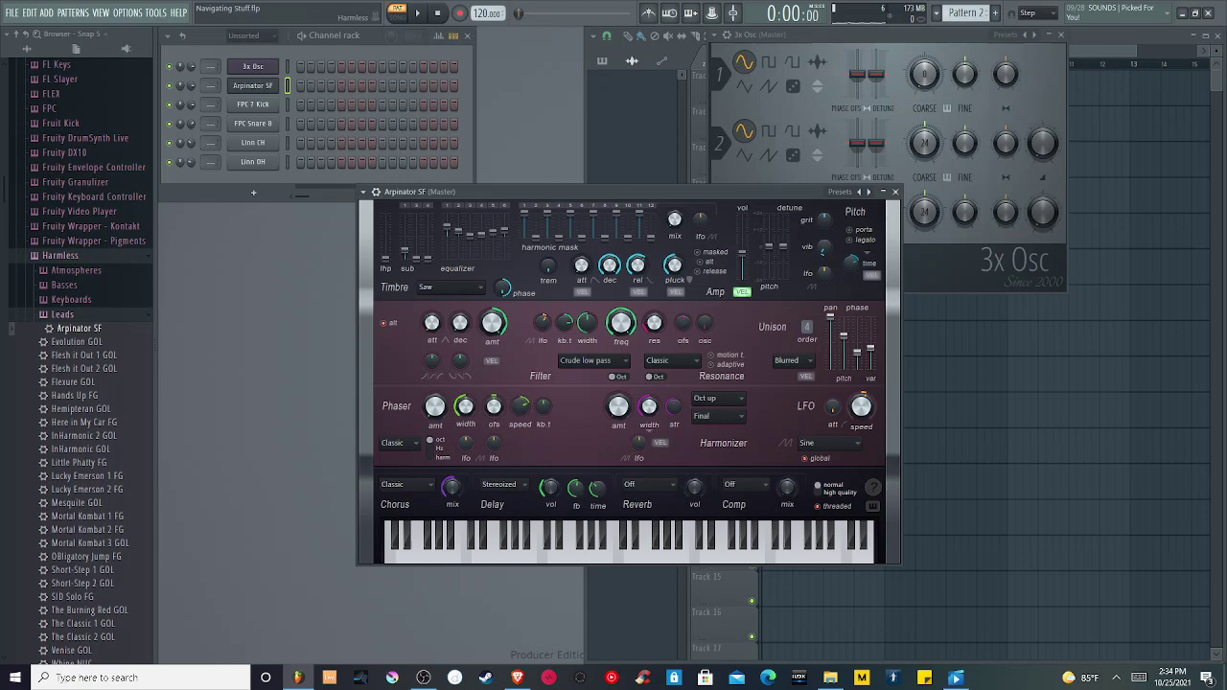
pyautogui.press('w')
pyautogui.press('e')
pyautogui.press('w')
pyautogui.moveTo(613, 191); pyautogui.dragTo(581, 176)
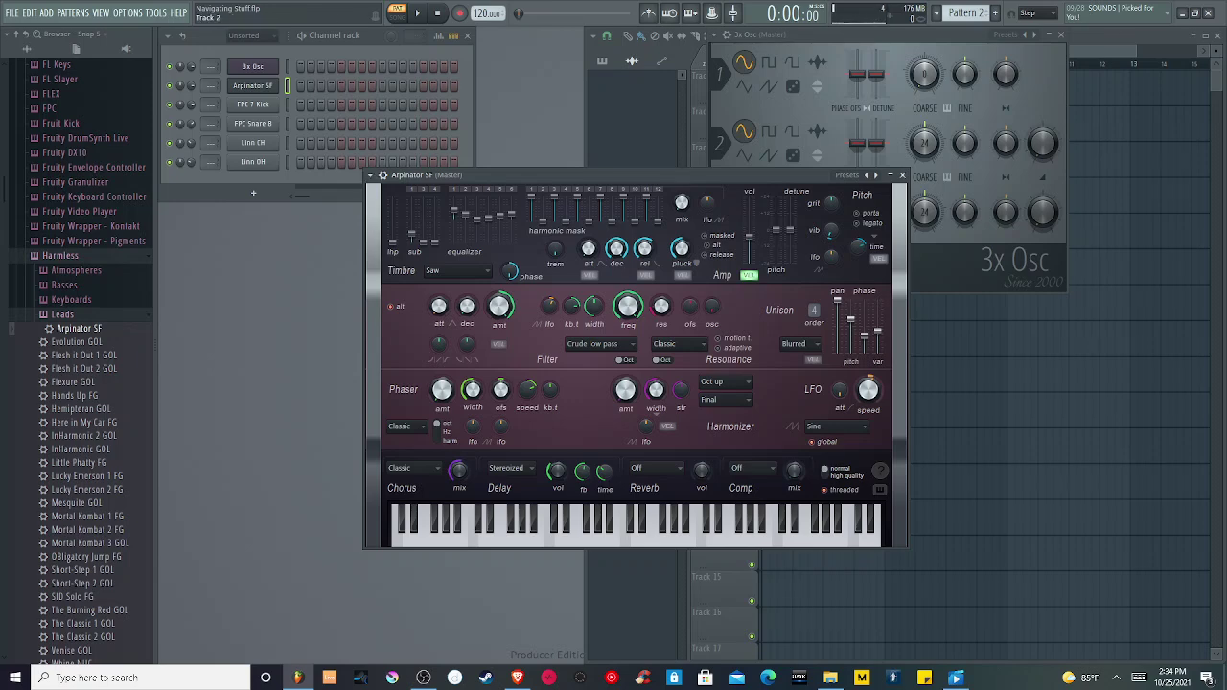
# Step: Switch the Harmless channel to the Evolution GOL lead preset from the synth's own preset list and play a test note
pyautogui.click(370, 176)
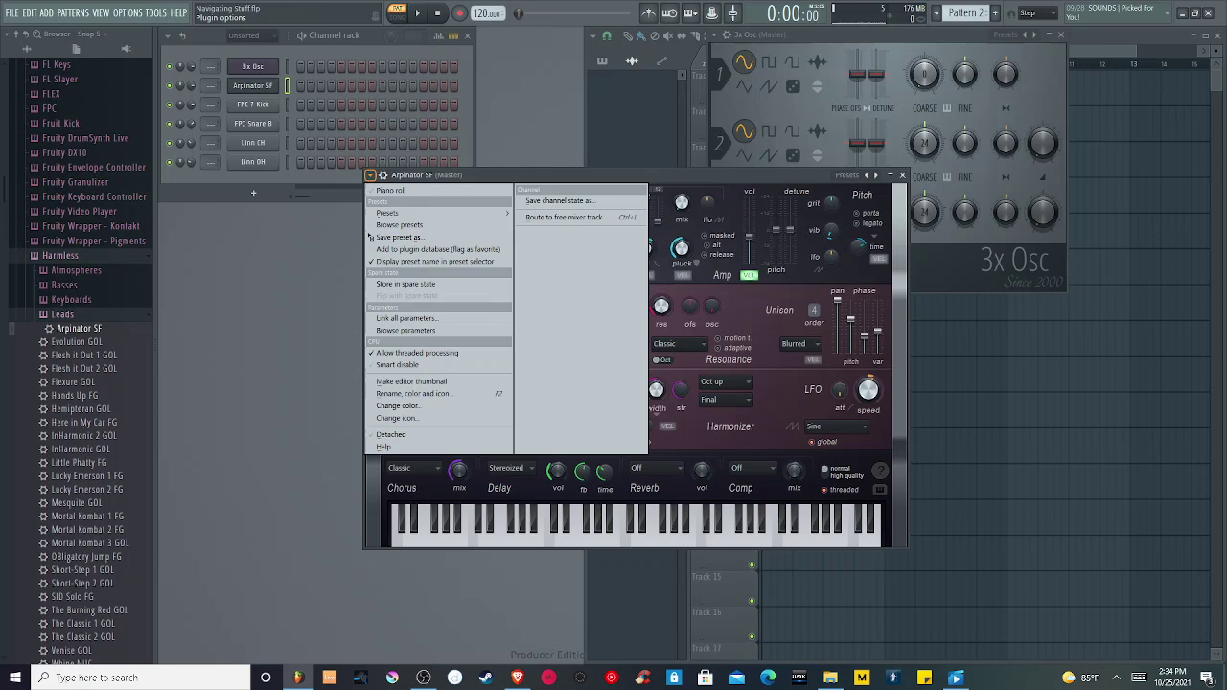
pyautogui.moveTo(403, 212)
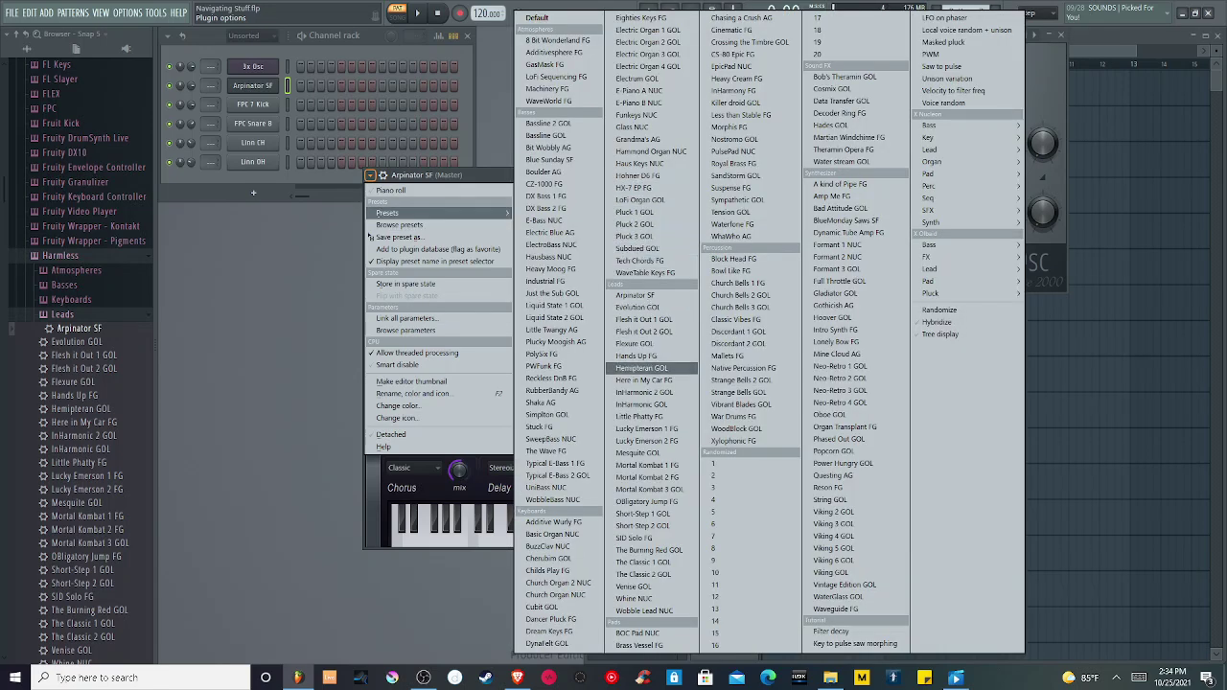
pyautogui.moveTo(402, 190)
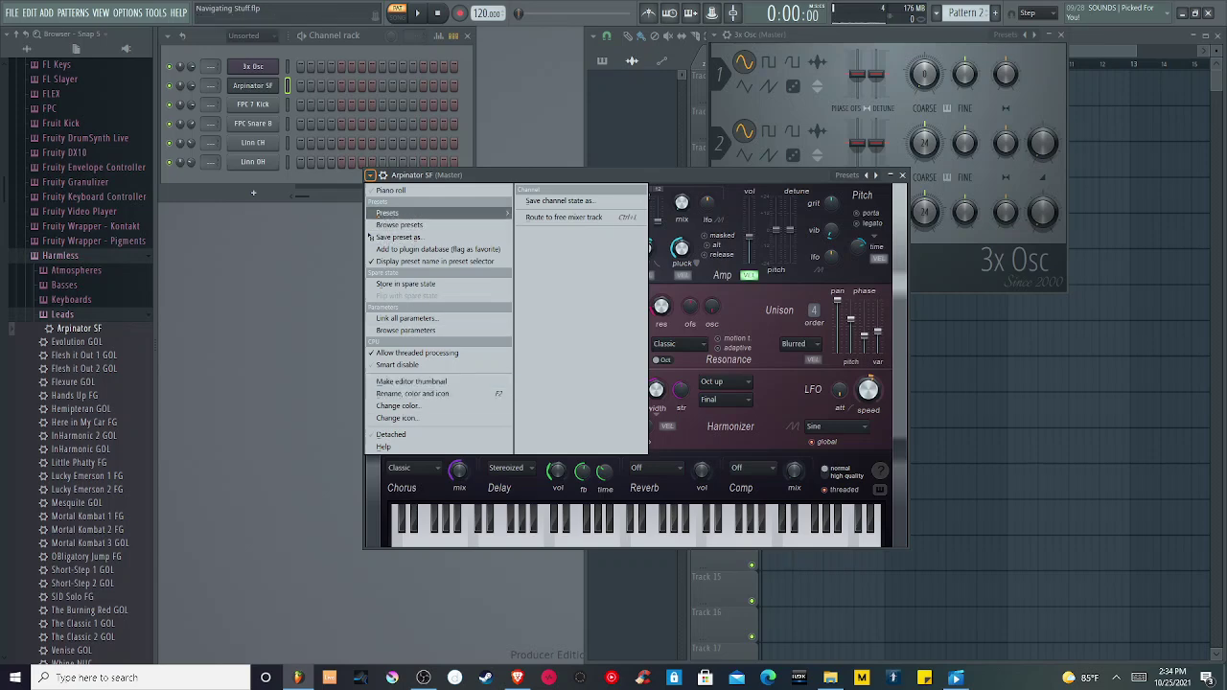
pyautogui.moveTo(441, 213)
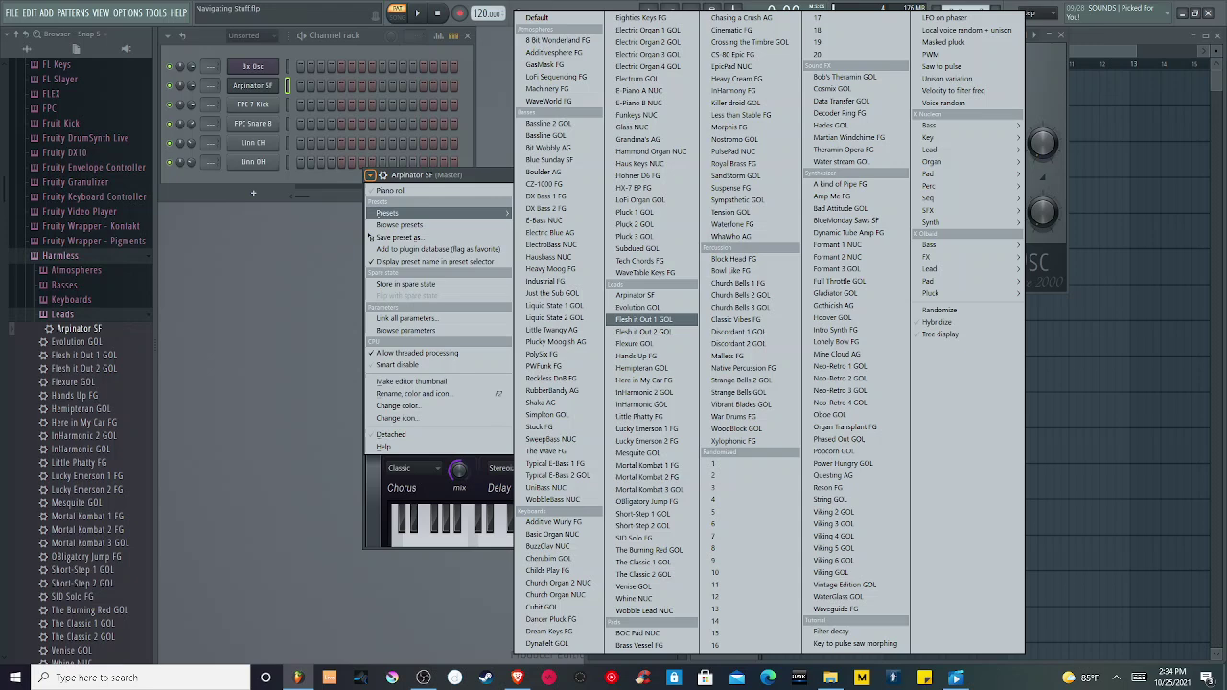
pyautogui.click(637, 307)
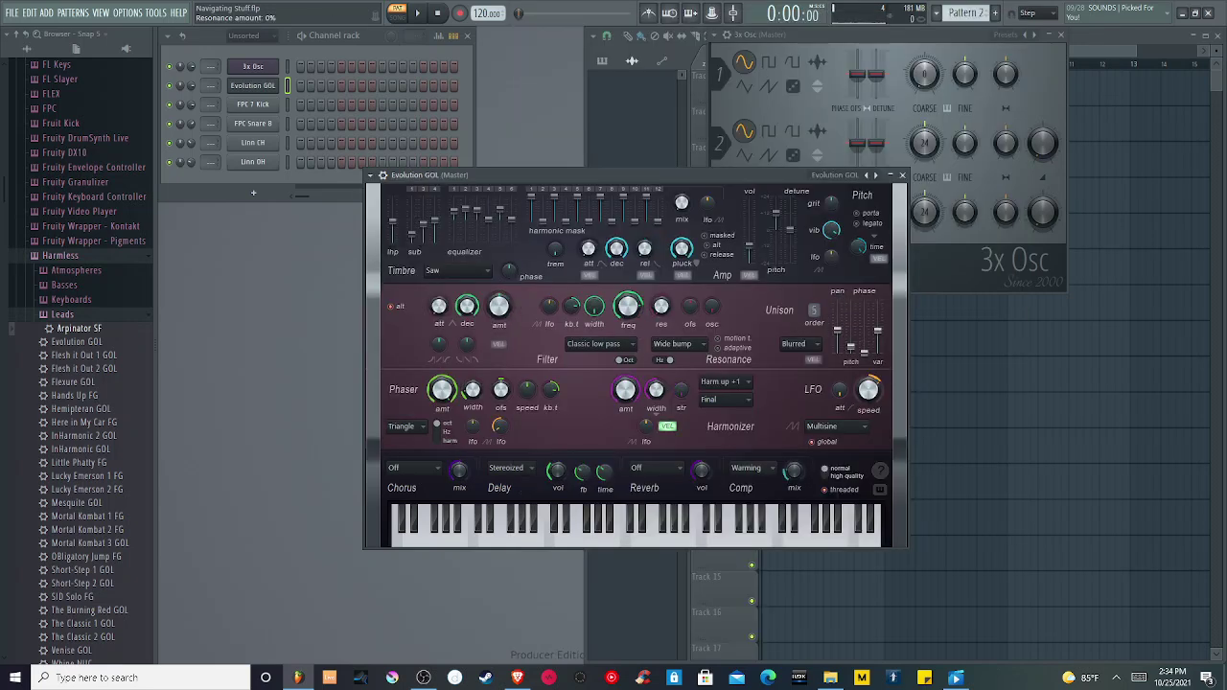
pyautogui.press('q')
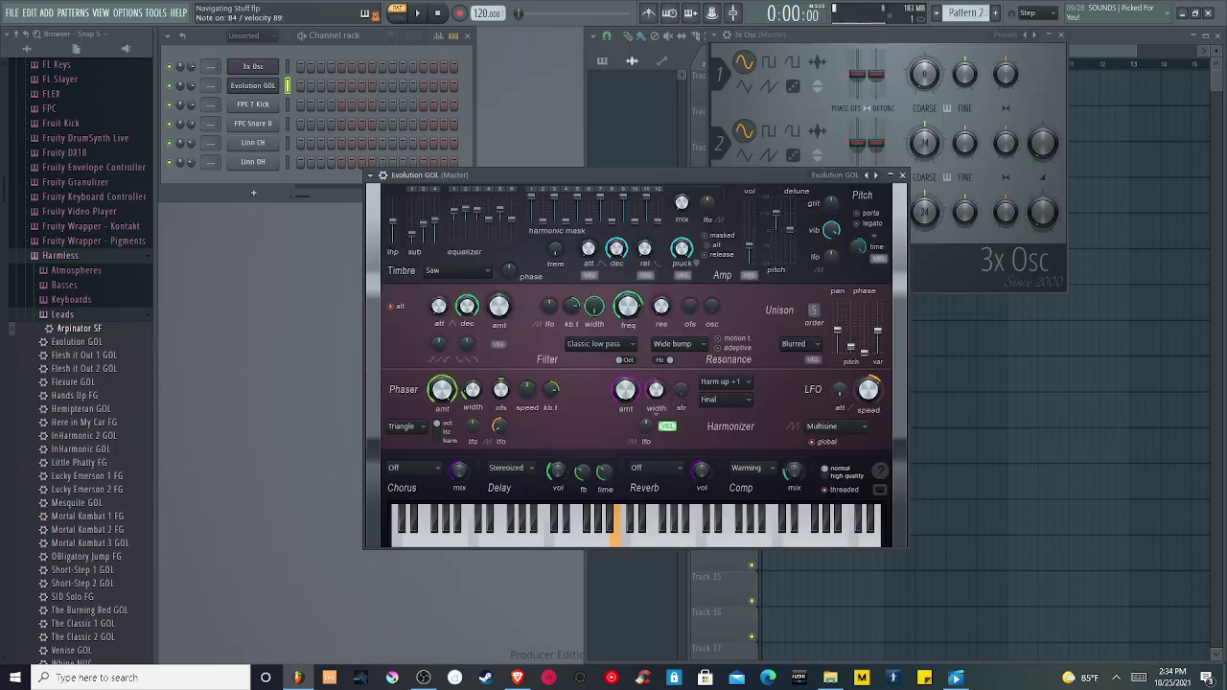
# Step: Audition the Evolution GOL preset with several test notes and move the Harmless window to just below the channel rack
pyautogui.press('v')
pyautogui.press('v')
pyautogui.press('c')
pyautogui.press('b')
pyautogui.press('v')
pyautogui.press('c')
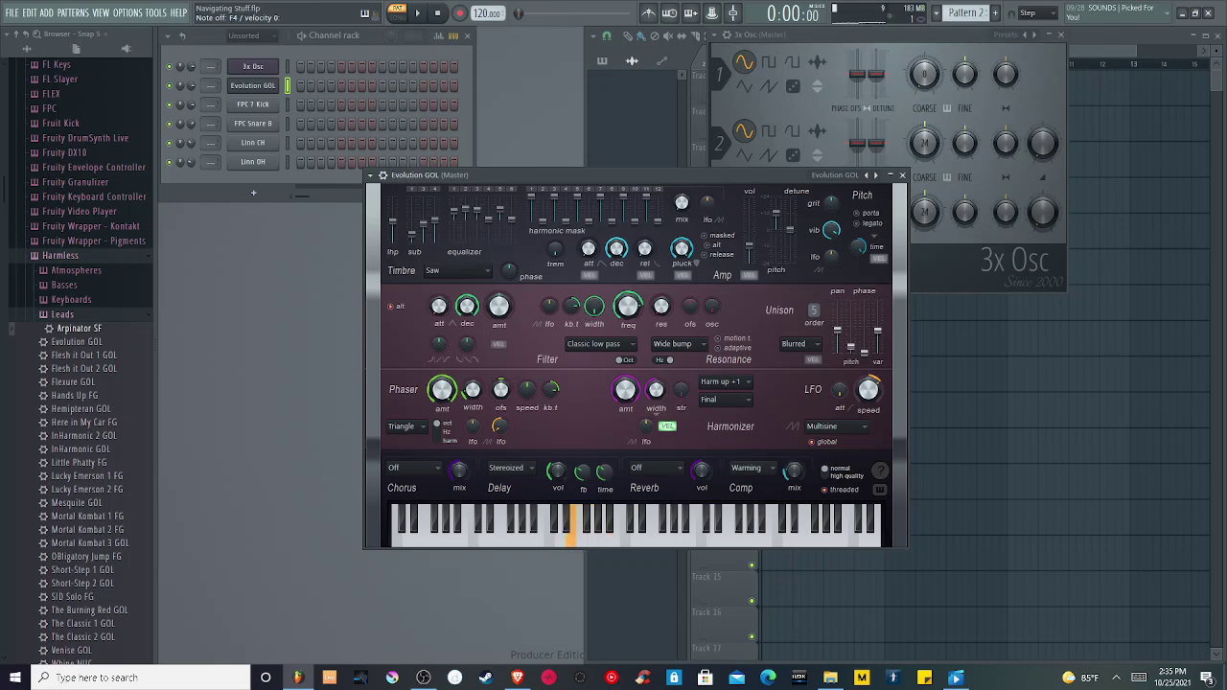
pyautogui.moveTo(614, 175); pyautogui.dragTo(610, 135)
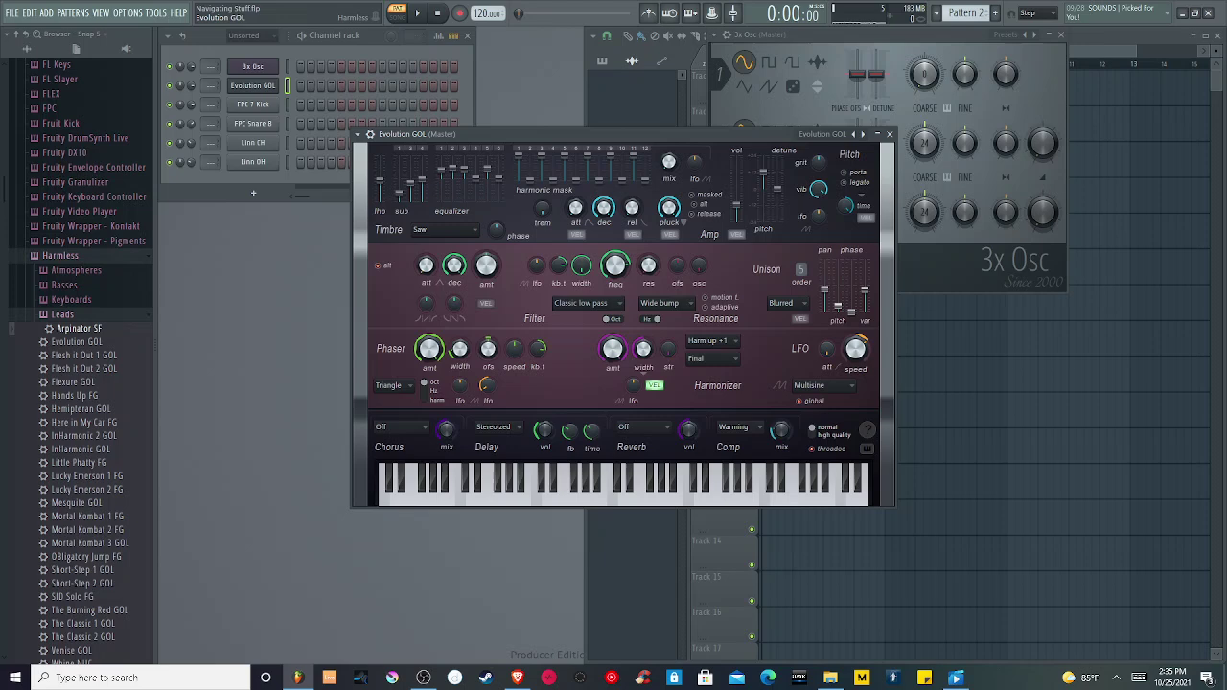
pyautogui.moveTo(610, 134); pyautogui.dragTo(596, 104)
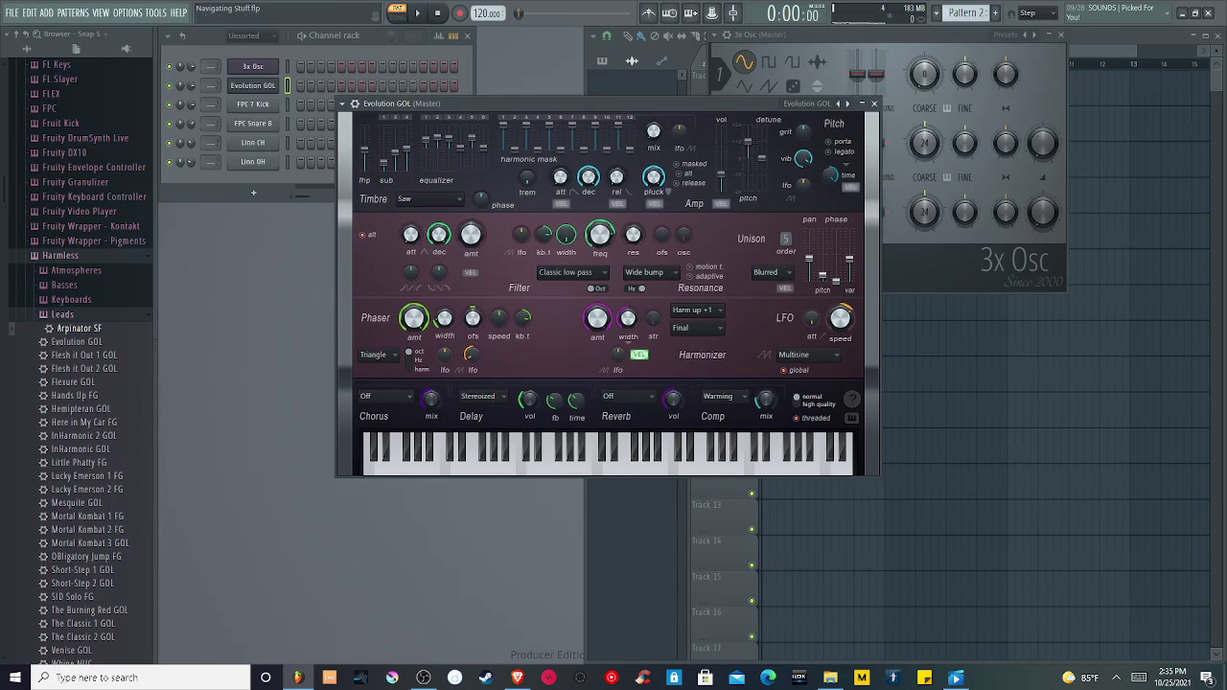
pyautogui.moveTo(595, 104); pyautogui.dragTo(586, 73)
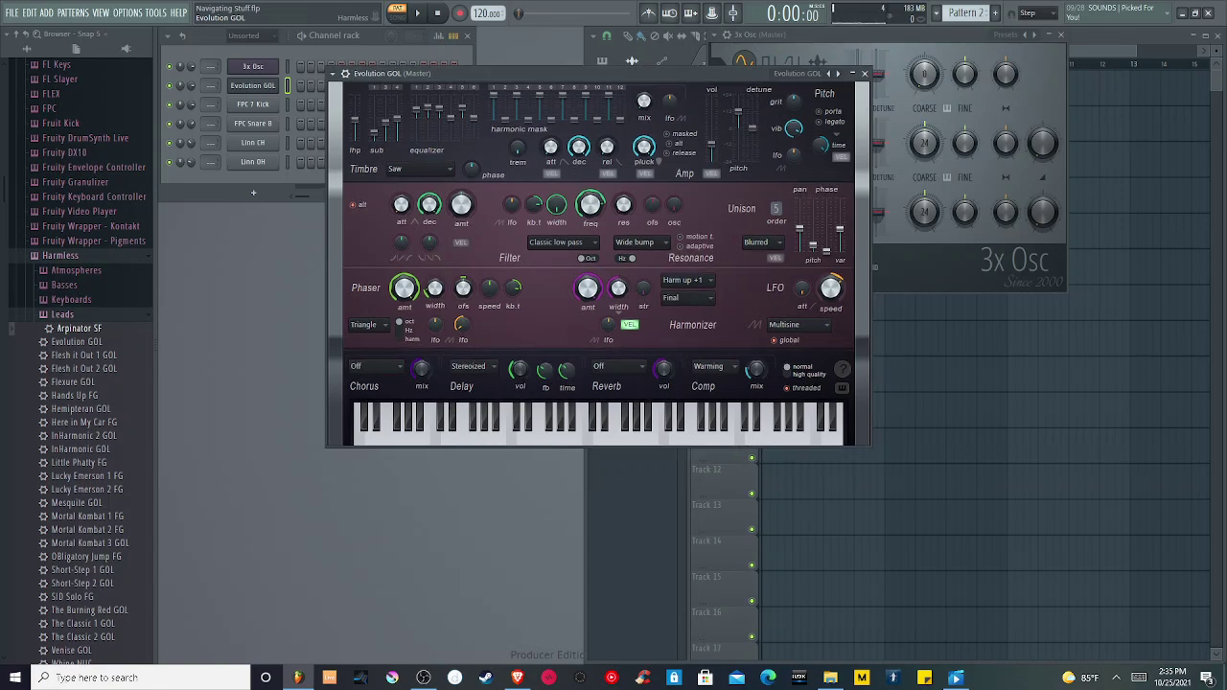
pyautogui.moveTo(586, 73); pyautogui.dragTo(460, 189)
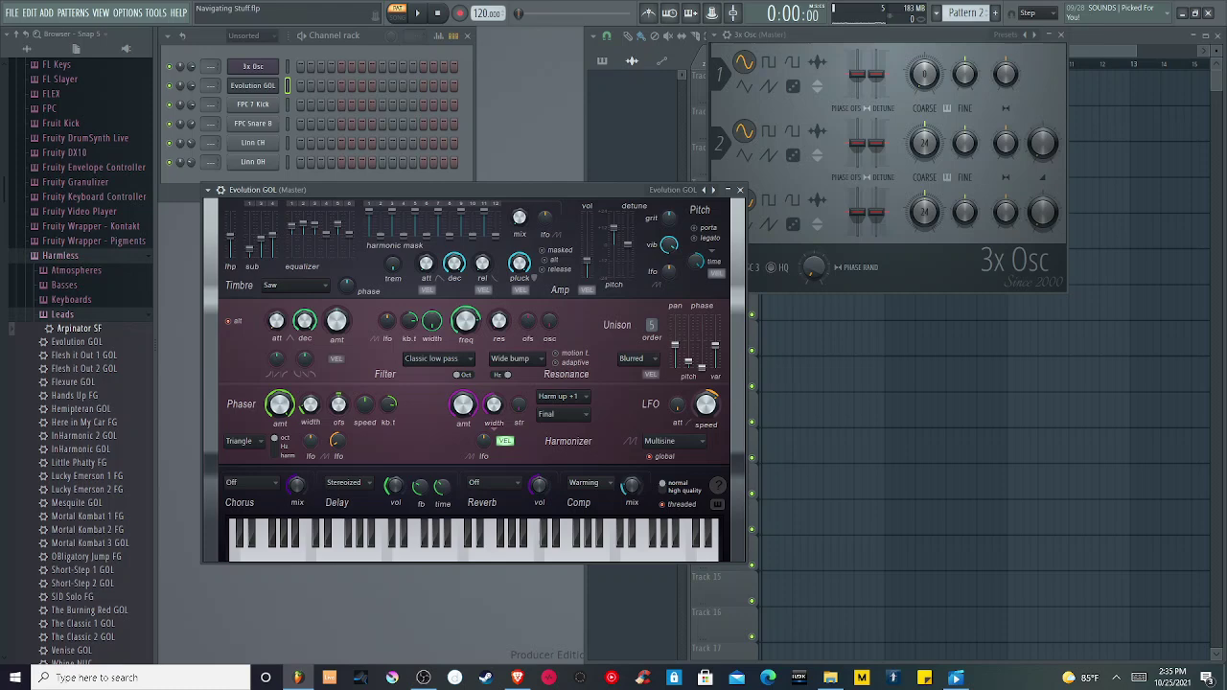
# Step: Bring the 3x Osc window to the front beside the Harmless window and audition its sound with a few notes
pyautogui.moveTo(901, 35); pyautogui.dragTo(901, 94)
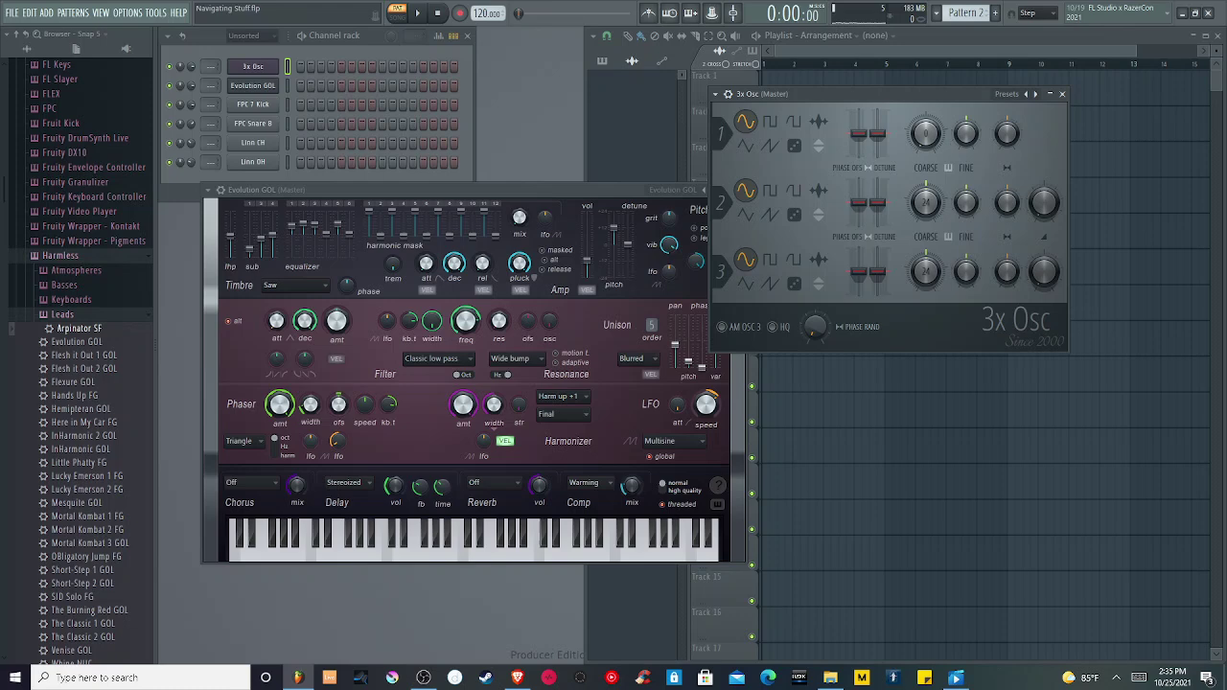
pyautogui.press('c')
pyautogui.press('z')
pyautogui.press('c')
pyautogui.moveTo(910, 94); pyautogui.dragTo(847, 89)
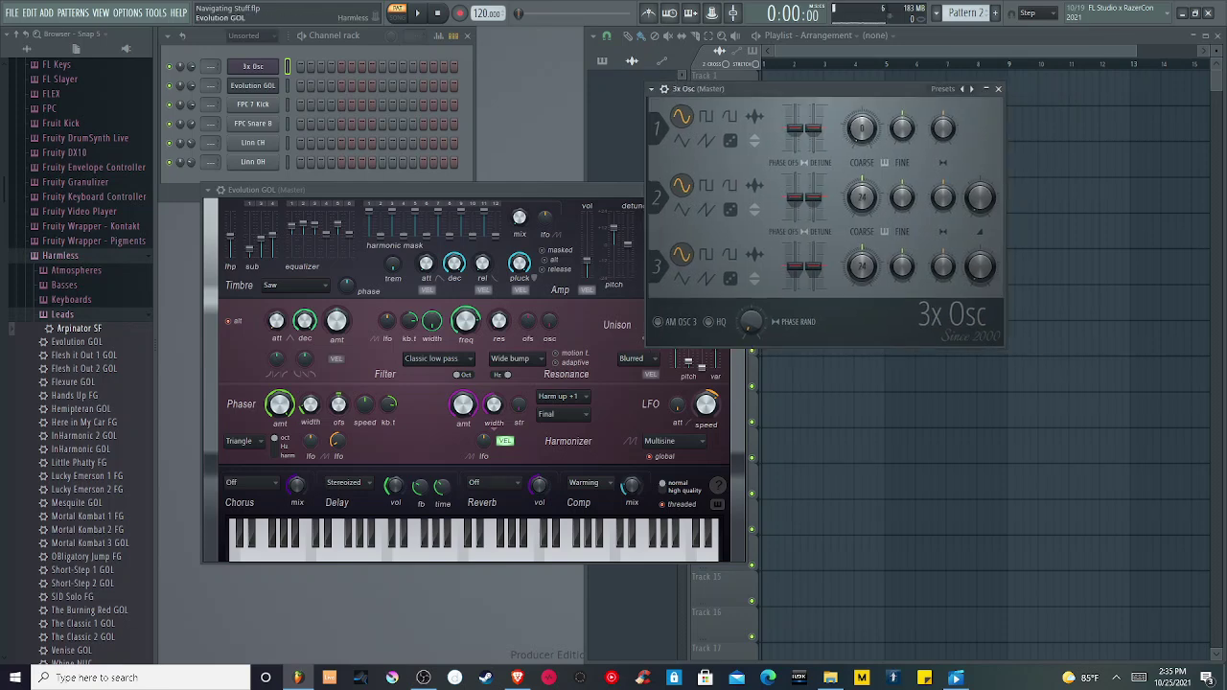
# Step: Close the Harmless and 3x Osc plugin windows, leaving the channel rack uncovered
pyautogui.moveTo(479, 189); pyautogui.dragTo(587, 223)
pyautogui.click(845, 224)
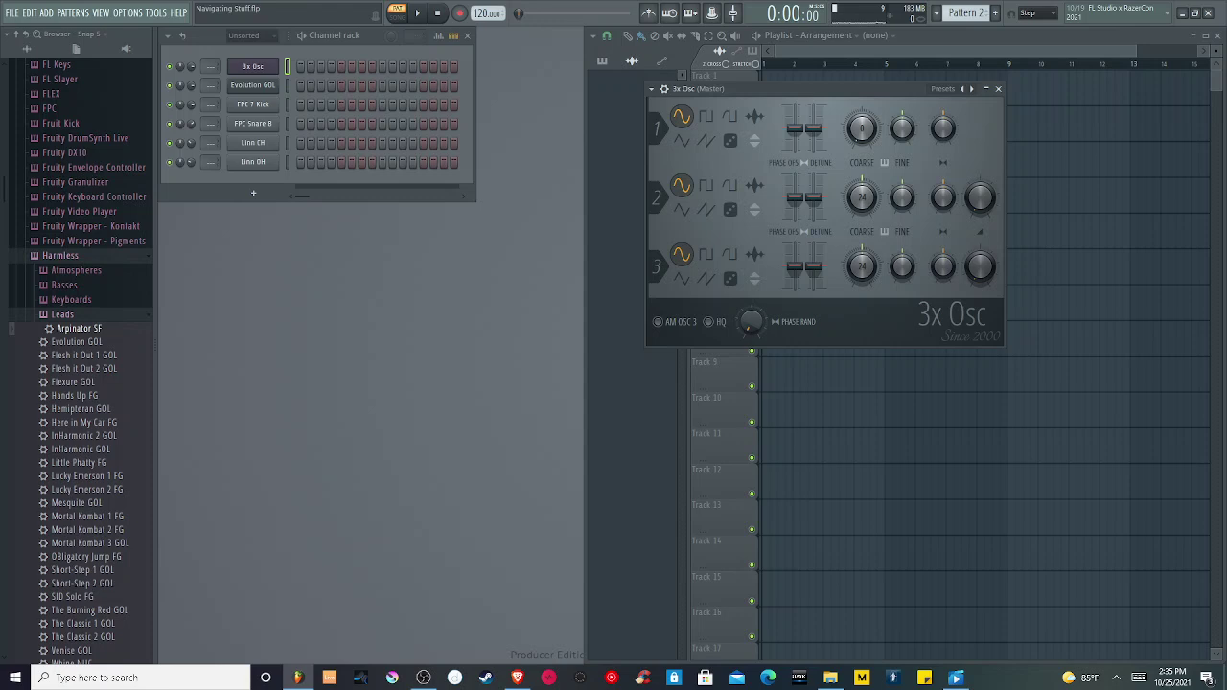
pyautogui.click(998, 88)
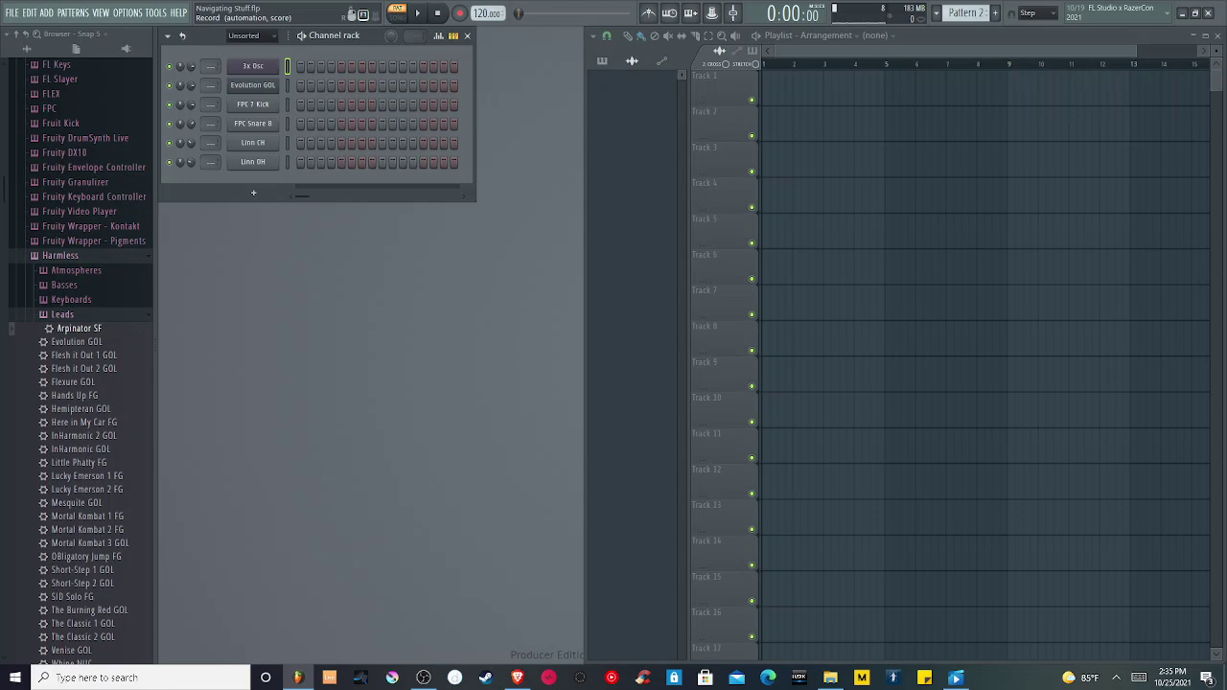
# Step: Record a short melody on the 3x Osc channel into Pattern 2 and play it back
pyautogui.click(459, 12)
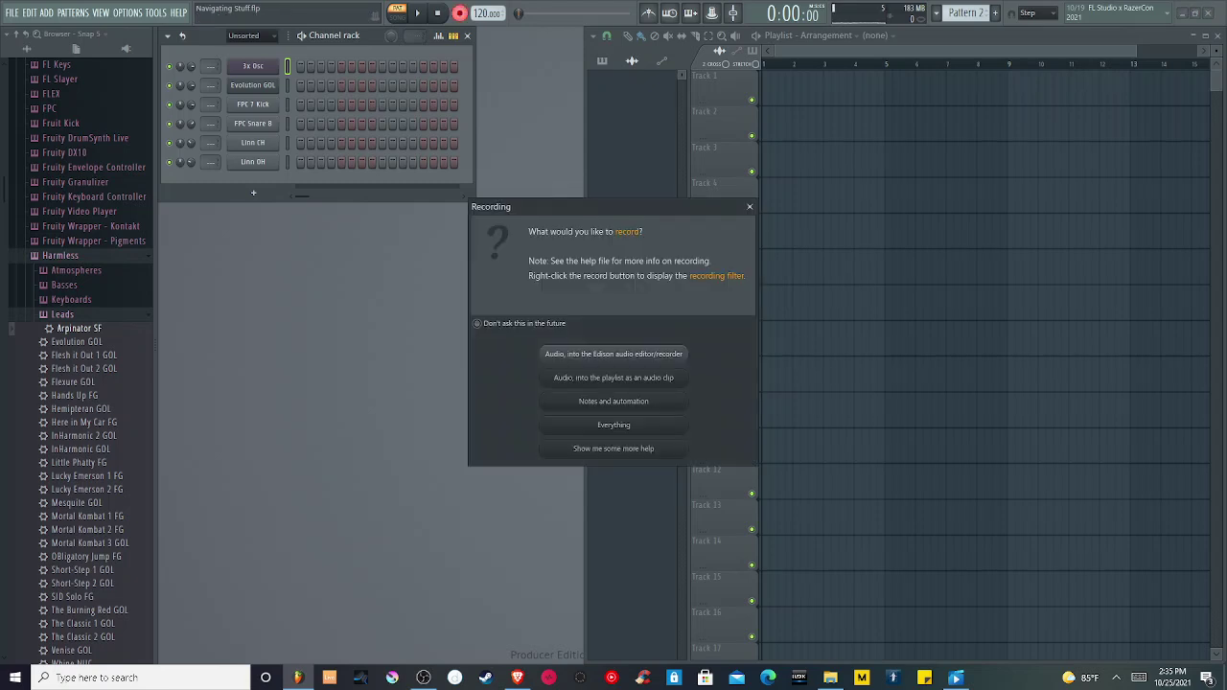
pyautogui.press('Escape')
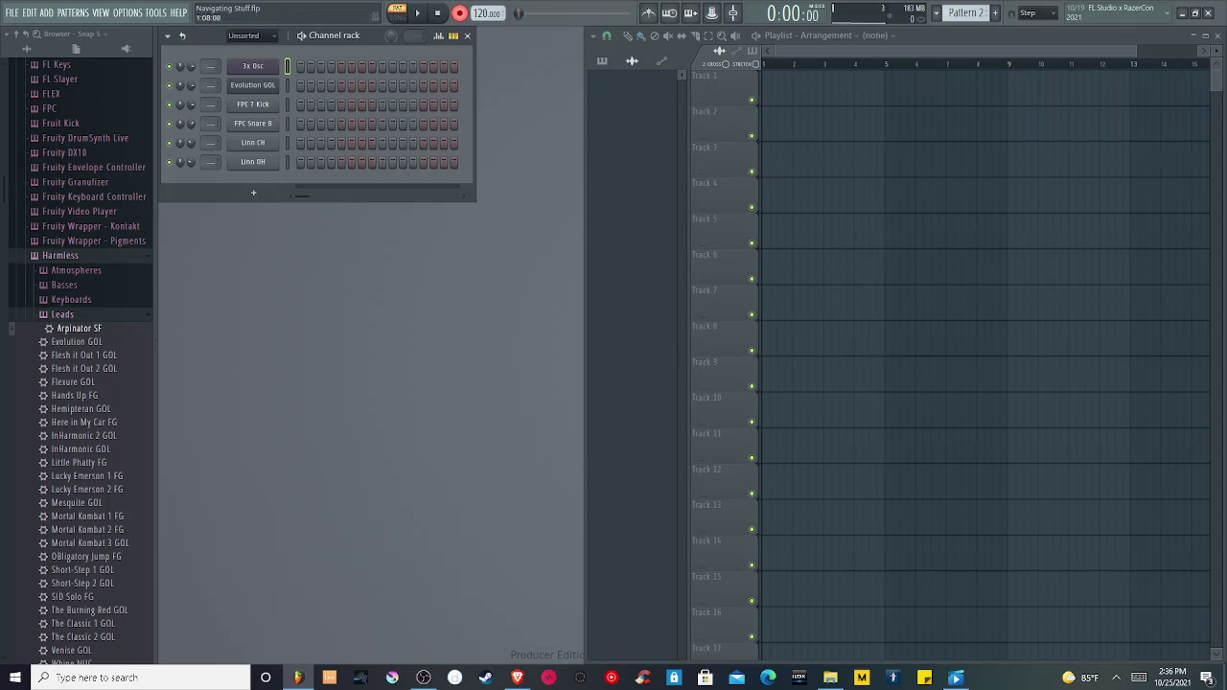
pyautogui.press('v')
pyautogui.press('space')
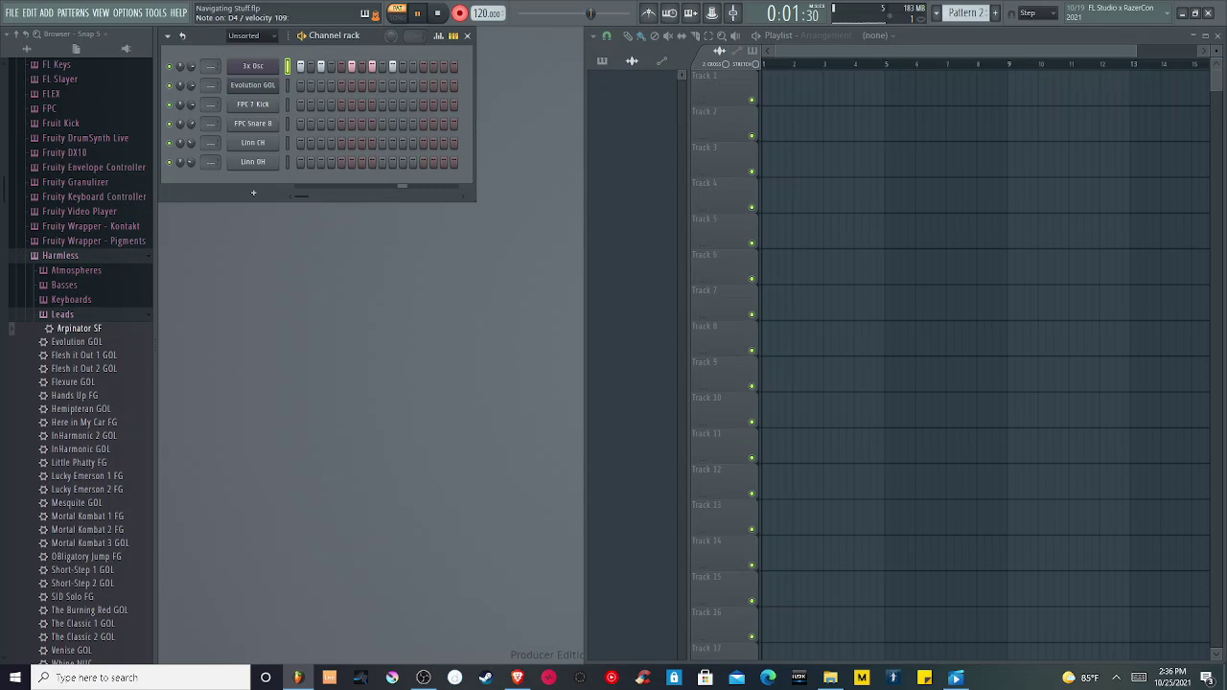
pyautogui.press('x')
pyautogui.press('space')
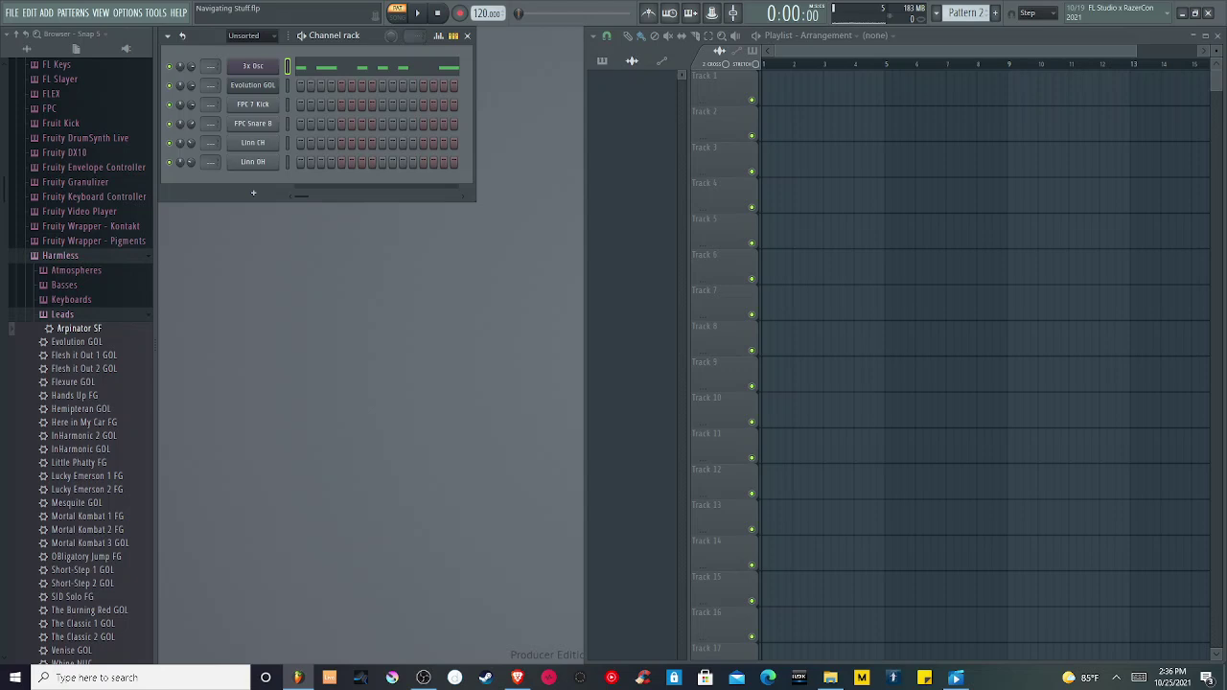
pyautogui.press('space')
pyautogui.press('space')
# Step: Open the recorded 3x Osc melody in the piano roll and play it through
pyautogui.rightClick(276, 65)
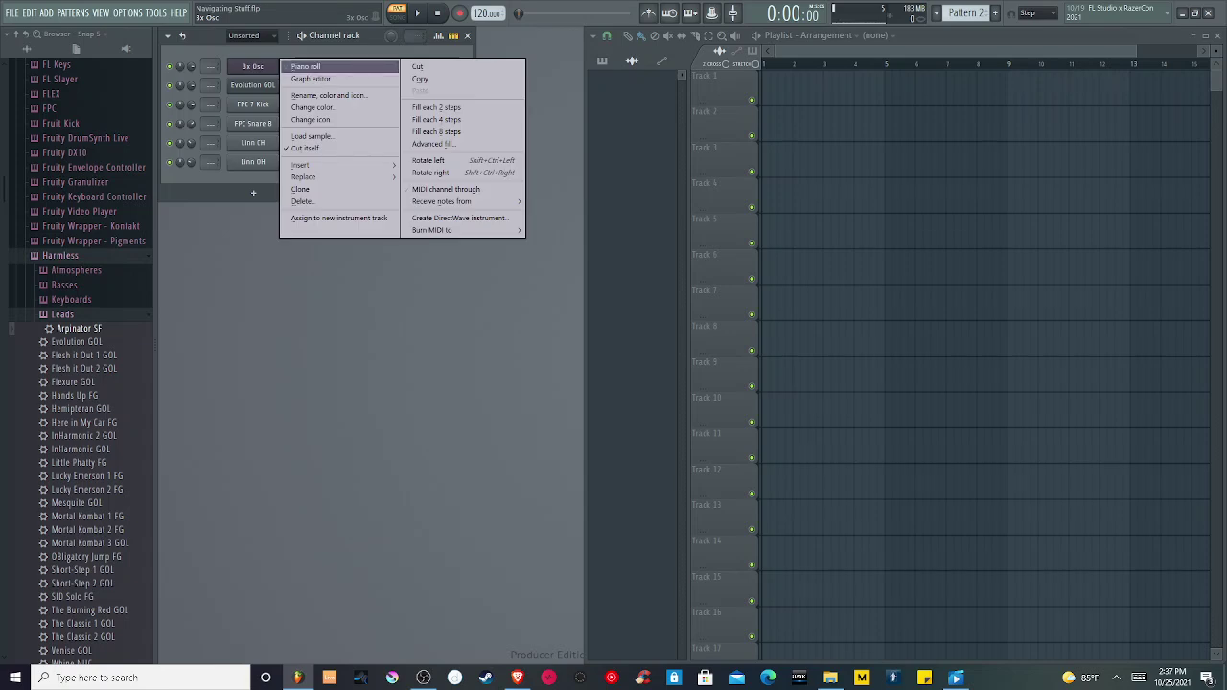
pyautogui.click(305, 66)
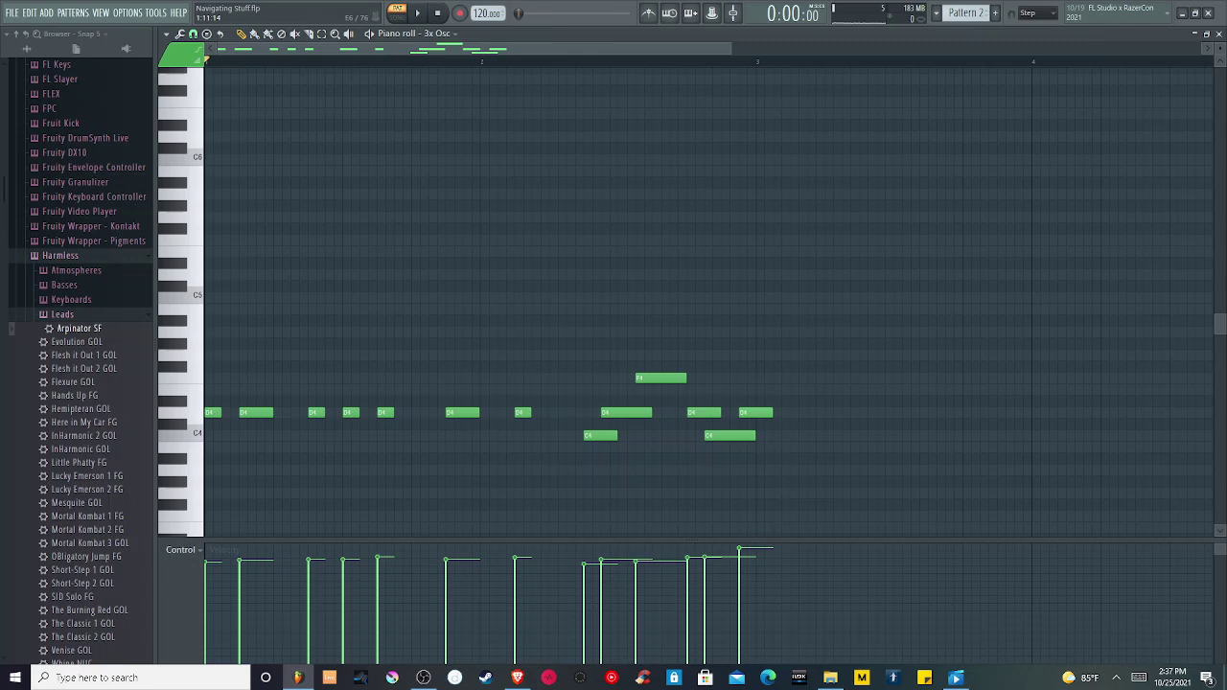
pyautogui.press('space')
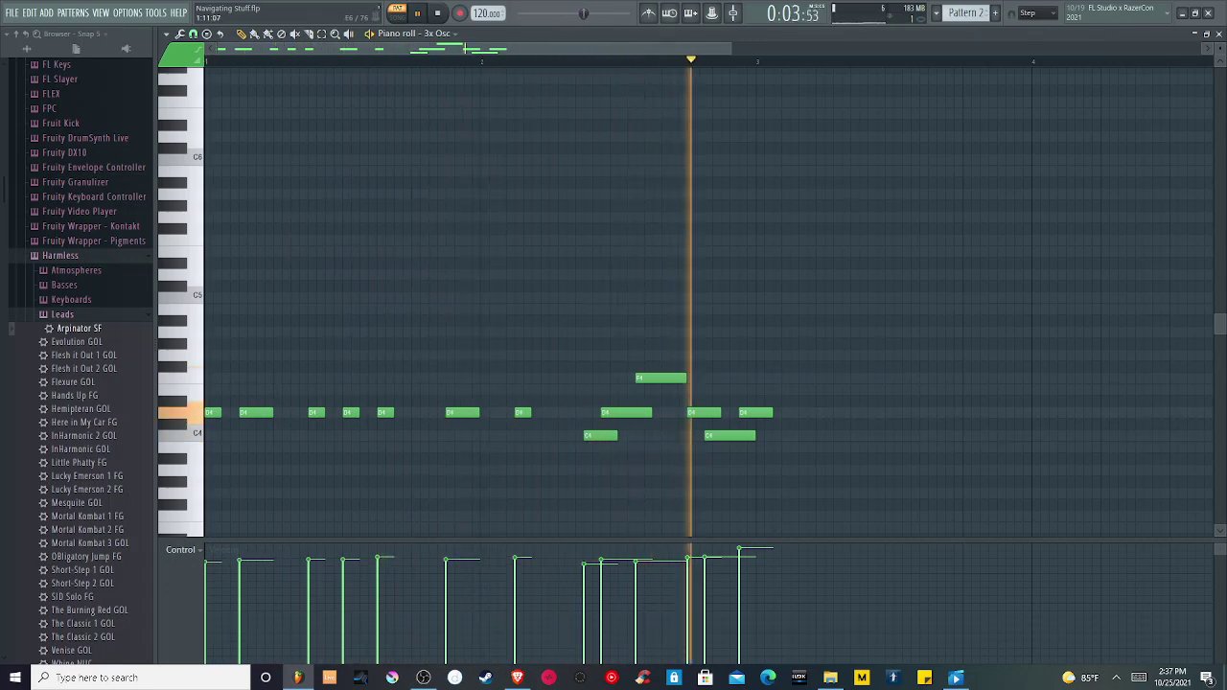
pyautogui.press('space')
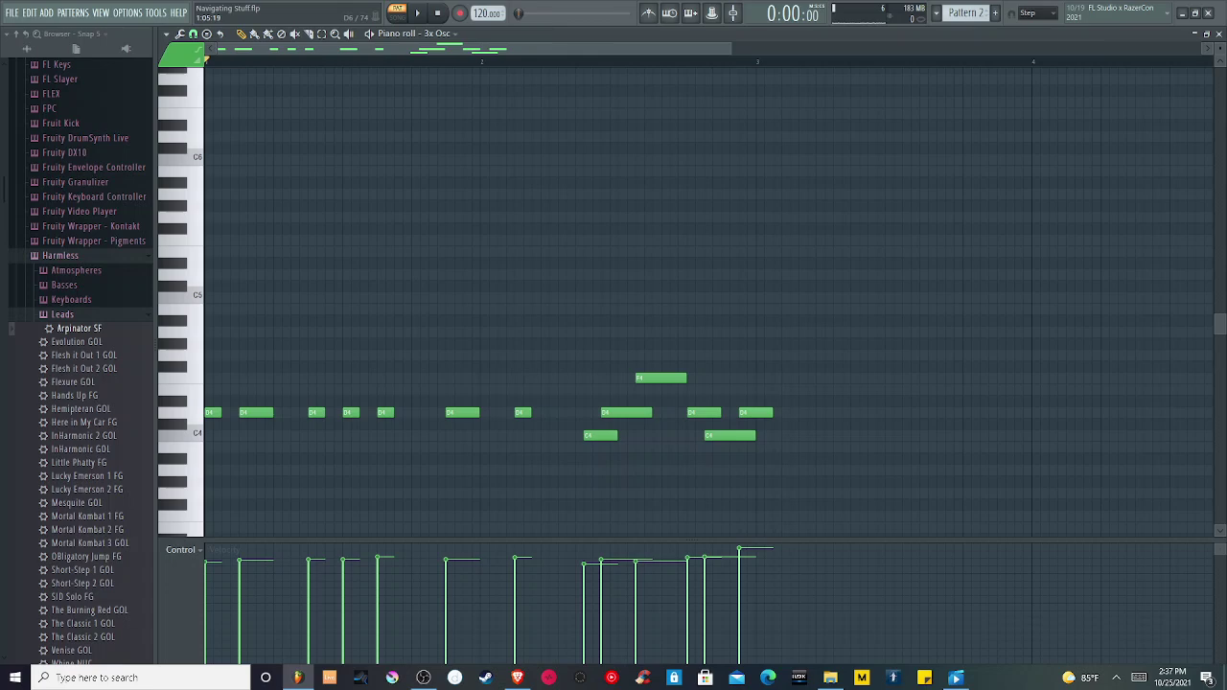
# Step: Set the piano roll's grid snap to Step and play the start of the melody
pyautogui.click(193, 34)
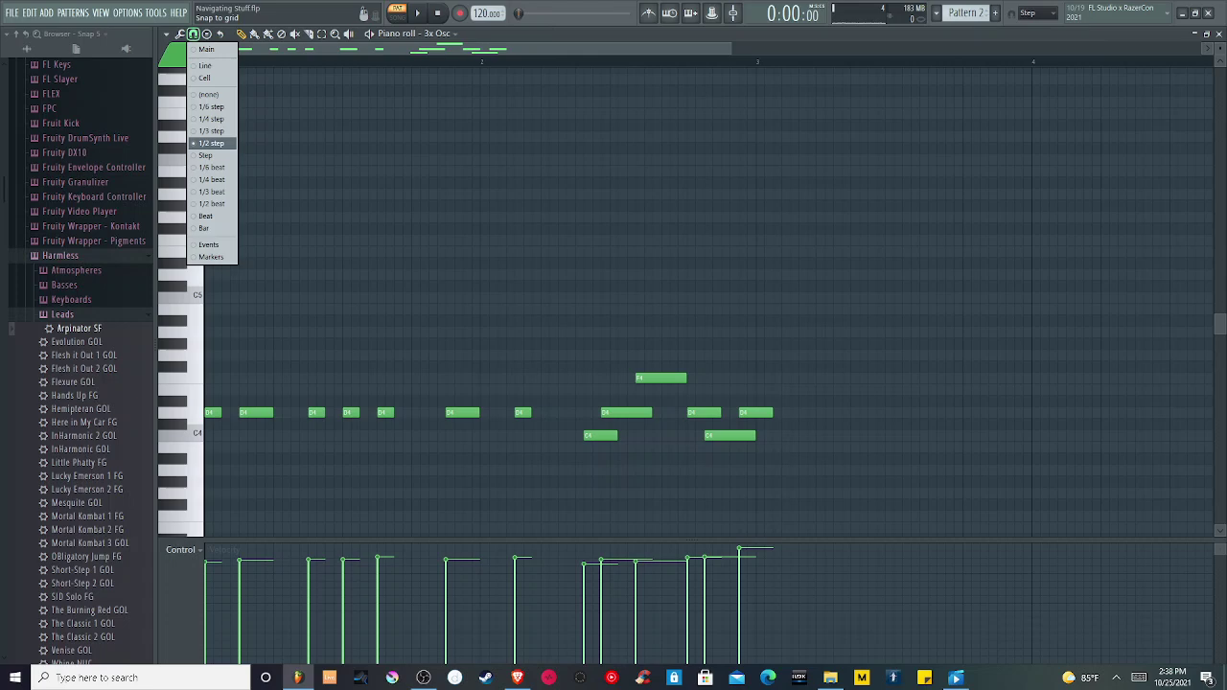
pyautogui.click(216, 152)
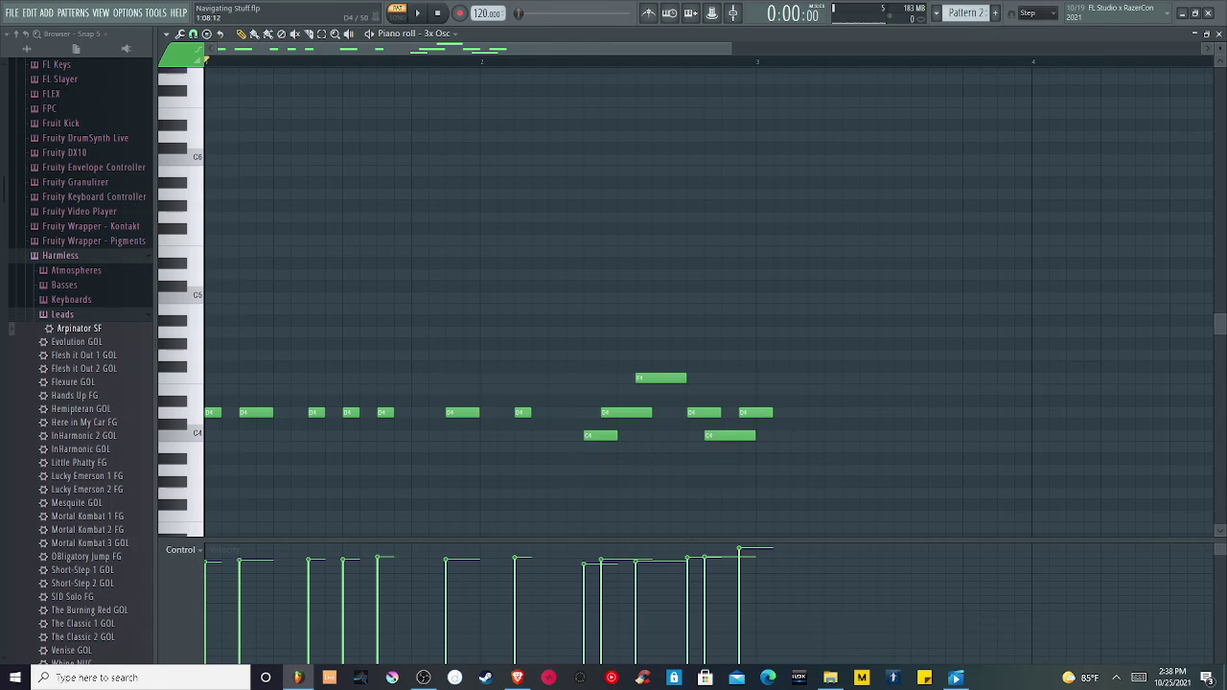
pyautogui.press('space')
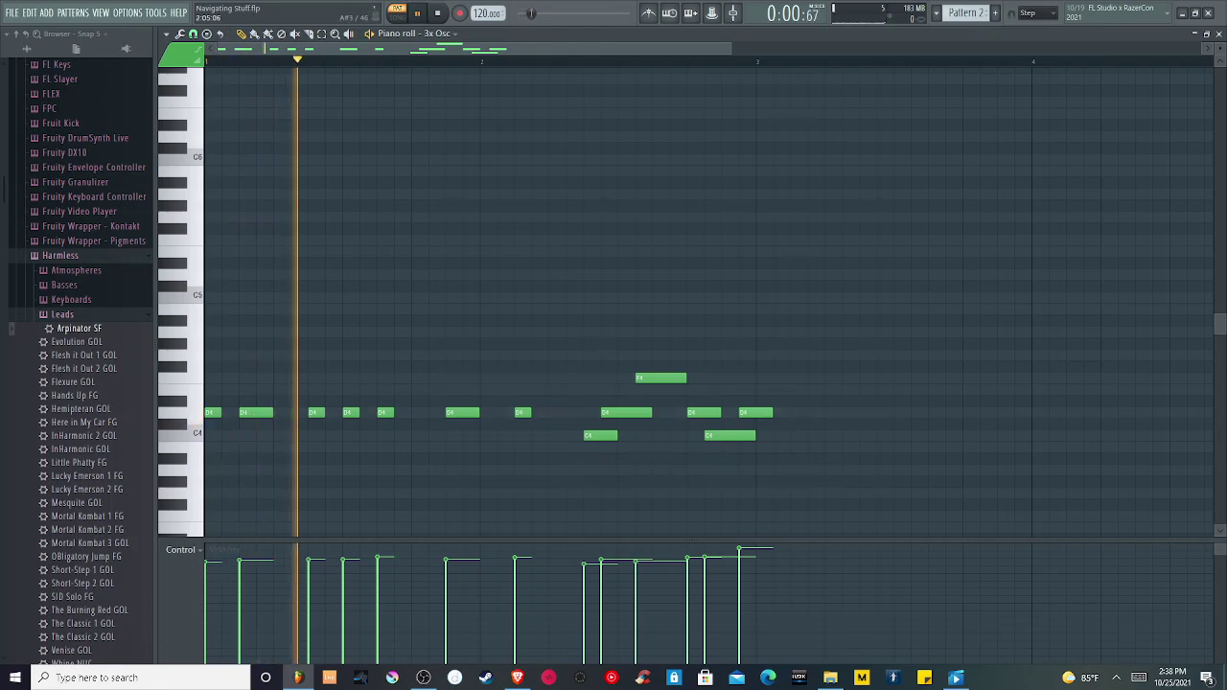
pyautogui.press('space')
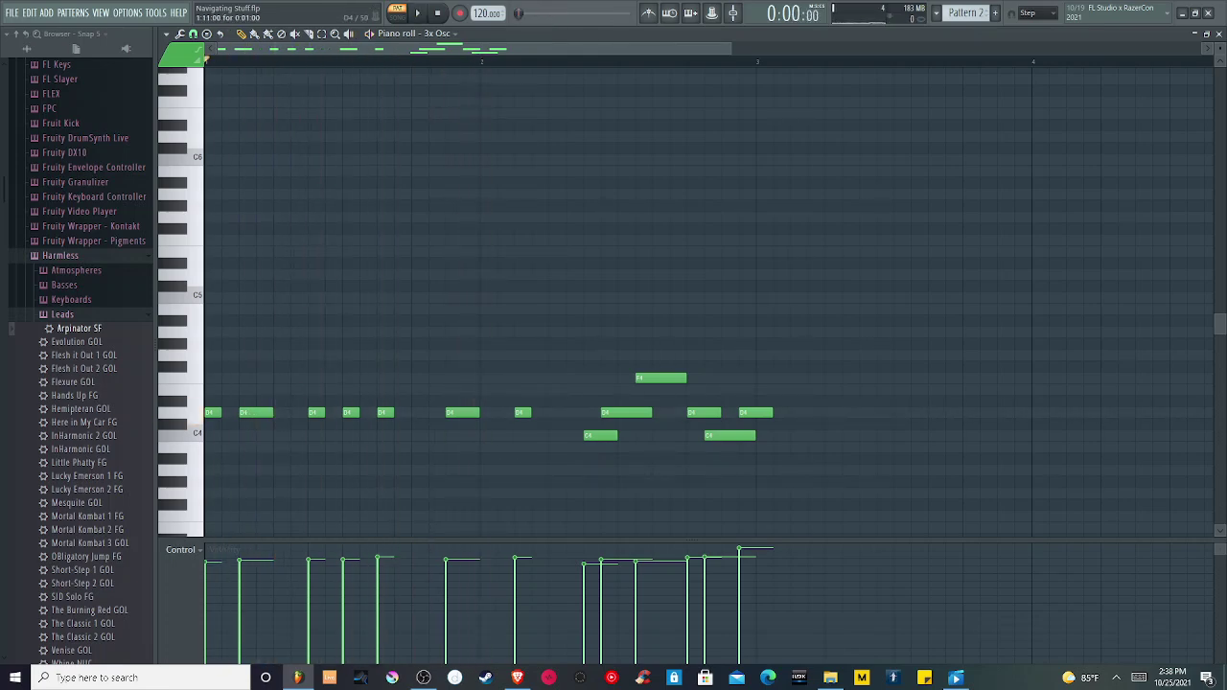
# Step: Lengthen the fifth and seventh D4 notes to two steps each, playing the melody between the edits
pyautogui.moveTo(392, 412); pyautogui.dragTo(411, 412)
pyautogui.press('space')
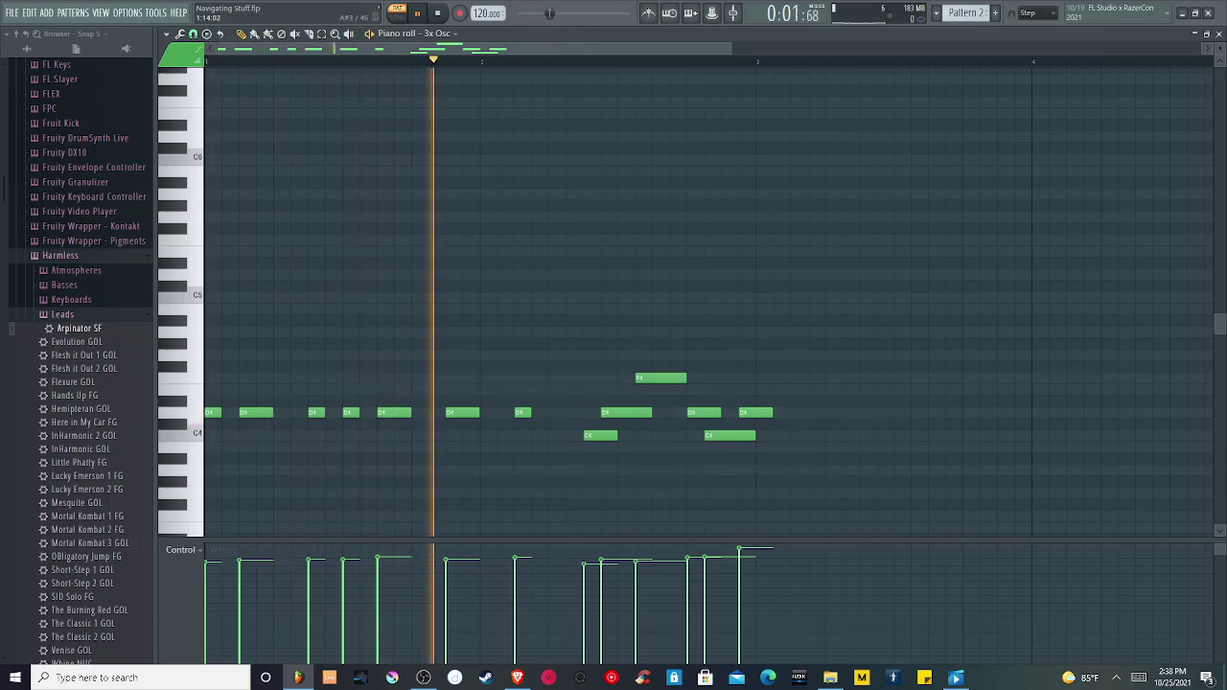
pyautogui.press('space')
pyautogui.moveTo(530, 412); pyautogui.dragTo(548, 412)
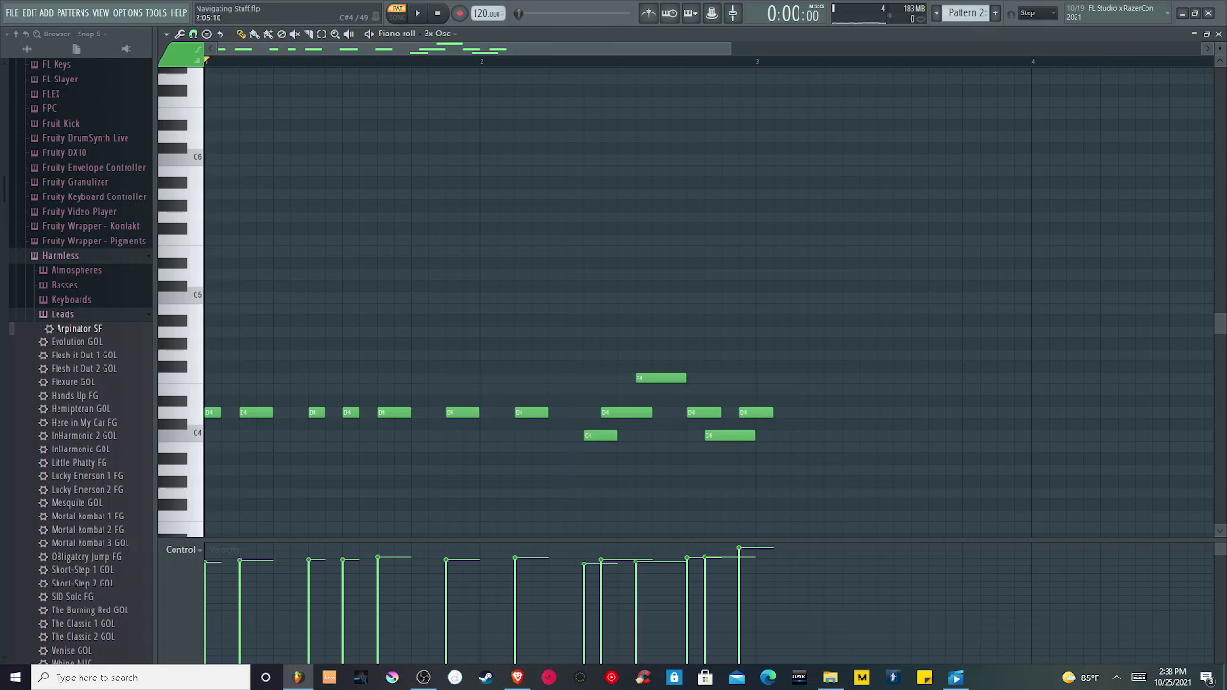
pyautogui.press('space')
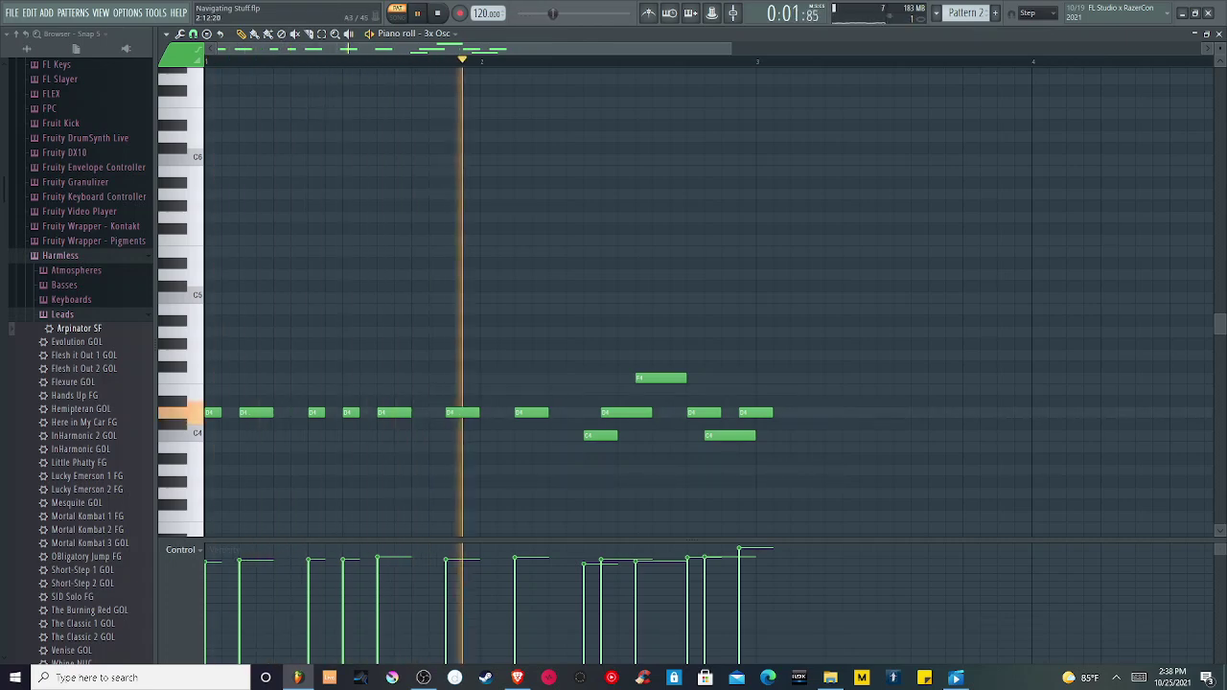
pyautogui.press('space')
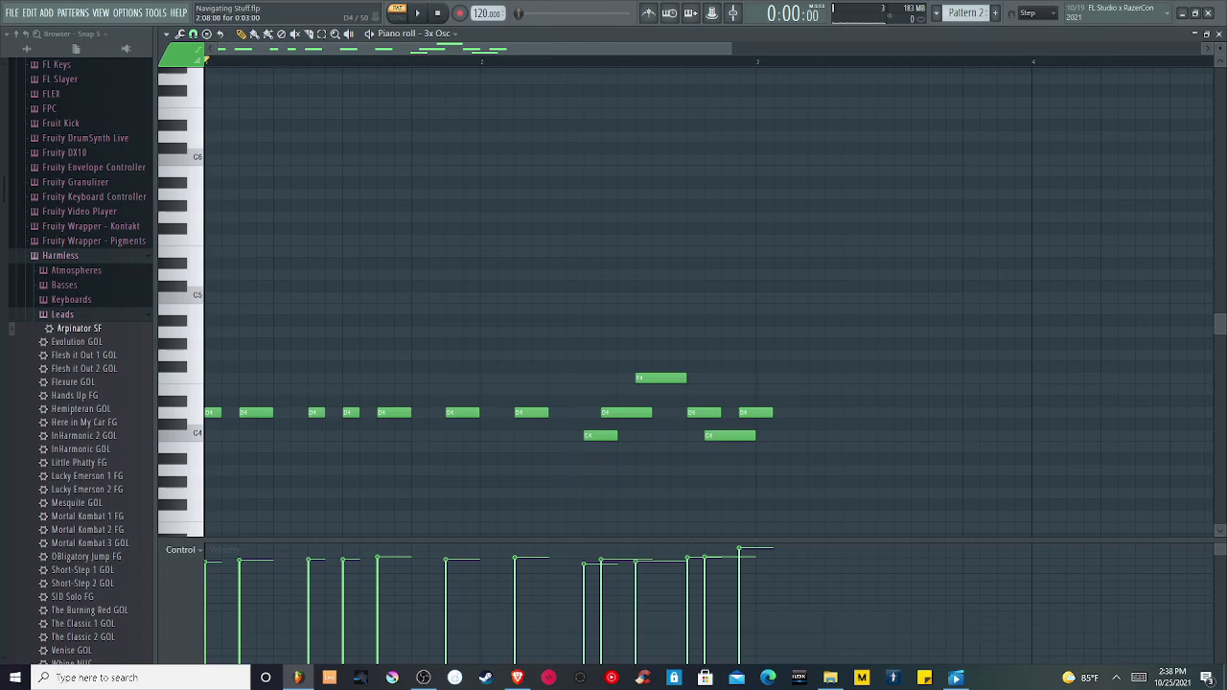
# Step: Shift the overlapping D4 in bar 2 one step later and trim it, the F4 and the last C4 to two steps each
pyautogui.moveTo(626, 412)
pyautogui.mouseDown()
pyautogui.moveTo(660, 412)
pyautogui.moveTo(626, 412)
pyautogui.mouseUp()
pyautogui.moveTo(626, 413)
pyautogui.mouseDown()
pyautogui.moveTo(643, 401)
pyautogui.moveTo(609, 69)
pyautogui.moveTo(504, 240)
pyautogui.moveTo(764, 378)
pyautogui.moveTo(694, 425)
pyautogui.moveTo(609, 533)
pyautogui.moveTo(626, 411)
pyautogui.mouseUp()
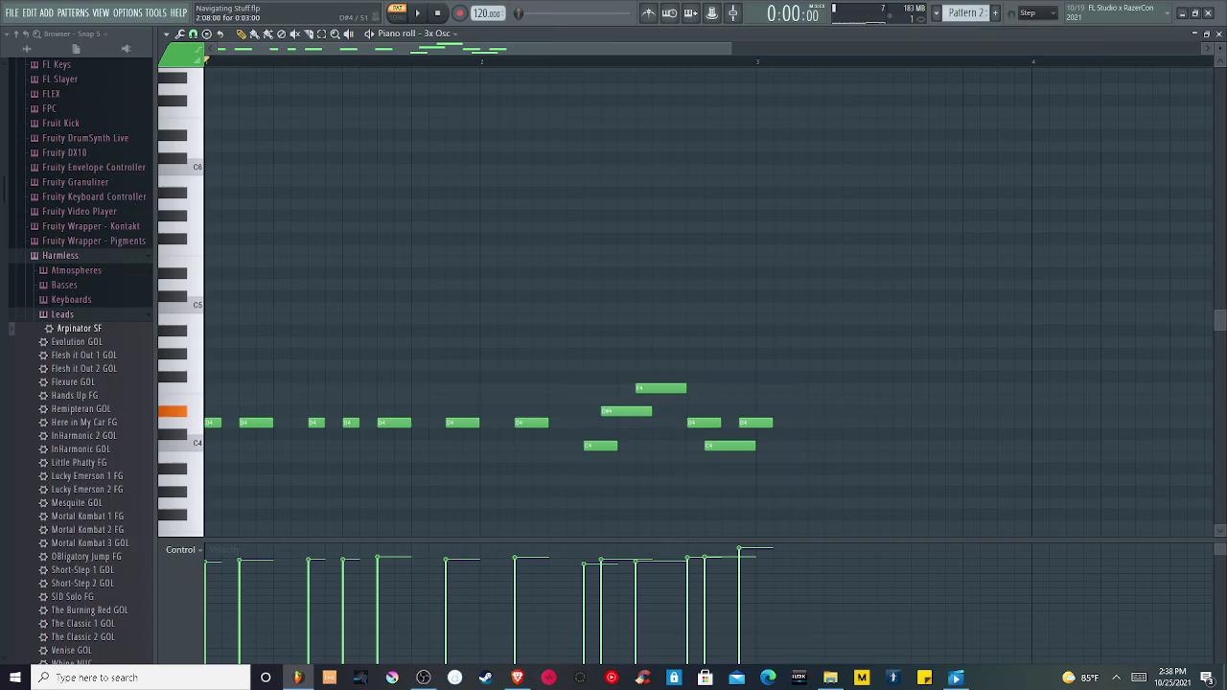
pyautogui.click(626, 423)
pyautogui.rightClick(626, 411)
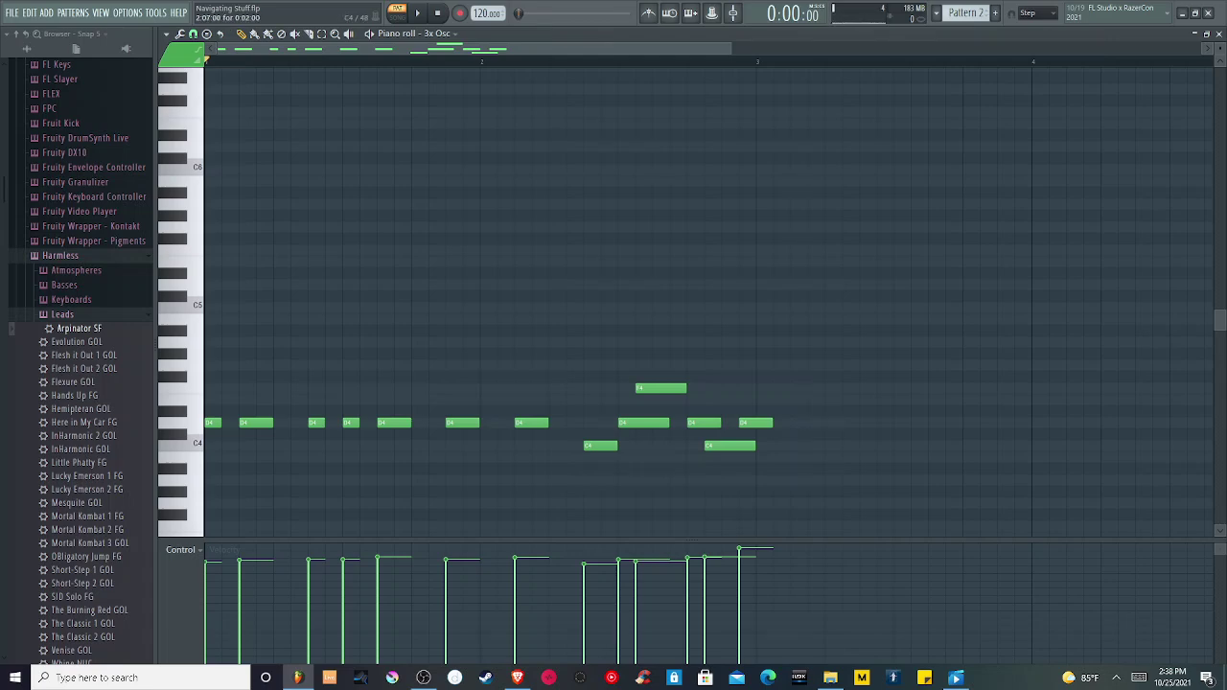
pyautogui.moveTo(667, 423); pyautogui.dragTo(651, 423)
pyautogui.moveTo(658, 388); pyautogui.dragTo(686, 388)
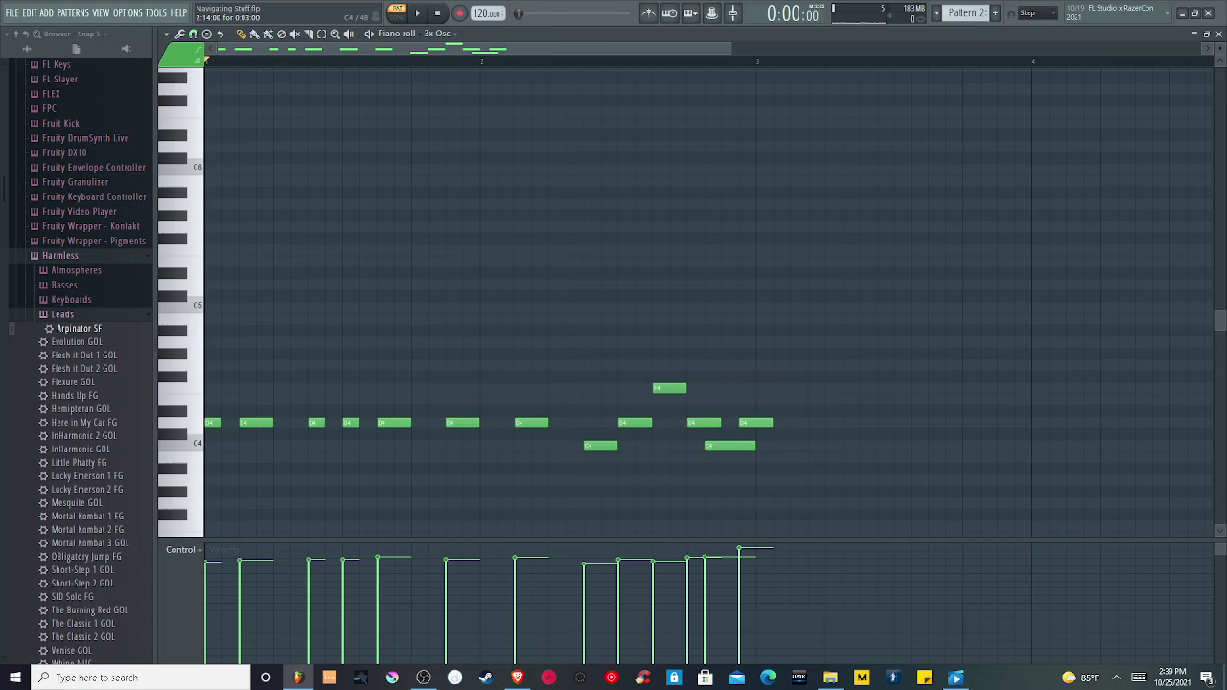
pyautogui.moveTo(706, 446); pyautogui.dragTo(722, 446)
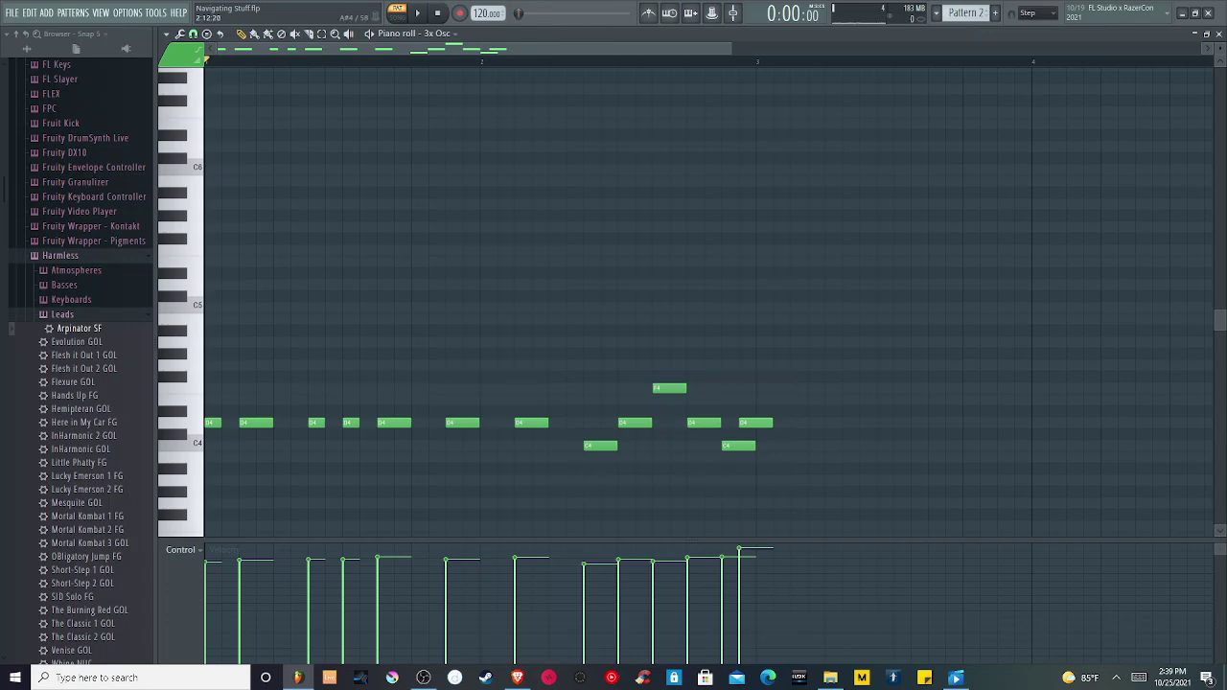
# Step: Draw five two-step example notes above the melody: D#5, G#5, B5 and two on D5
pyautogui.click(626, 273)
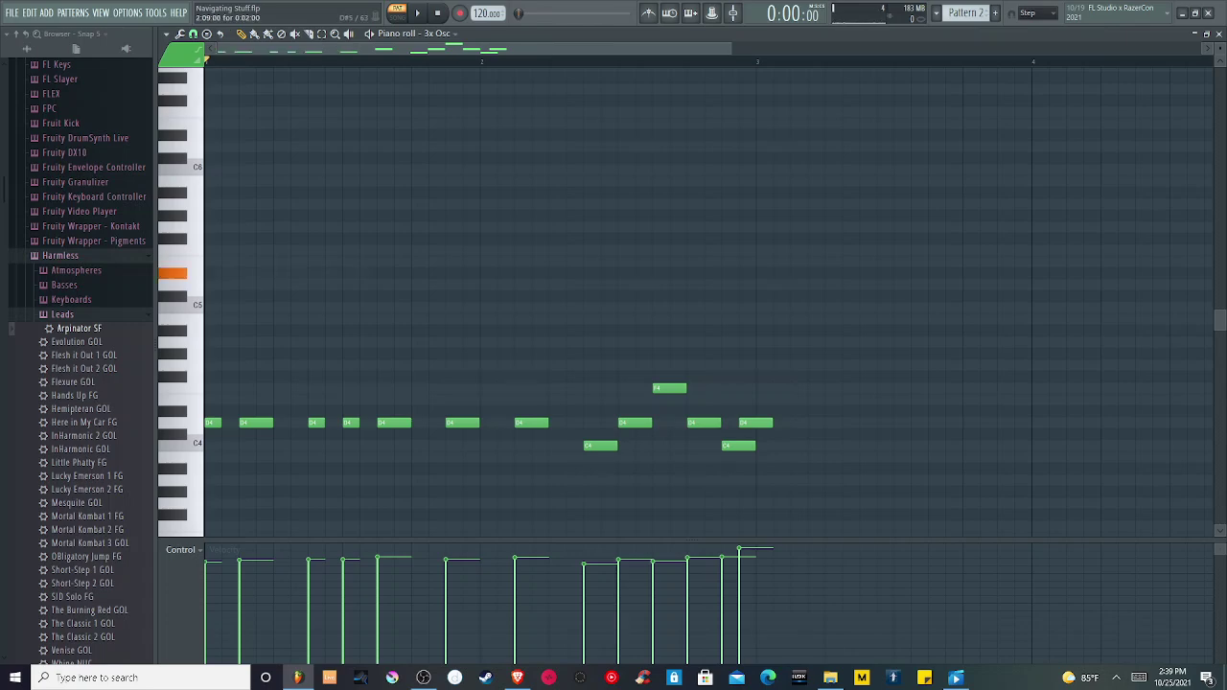
pyautogui.click(471, 216)
pyautogui.click(437, 285)
pyautogui.click(609, 182)
pyautogui.click(523, 285)
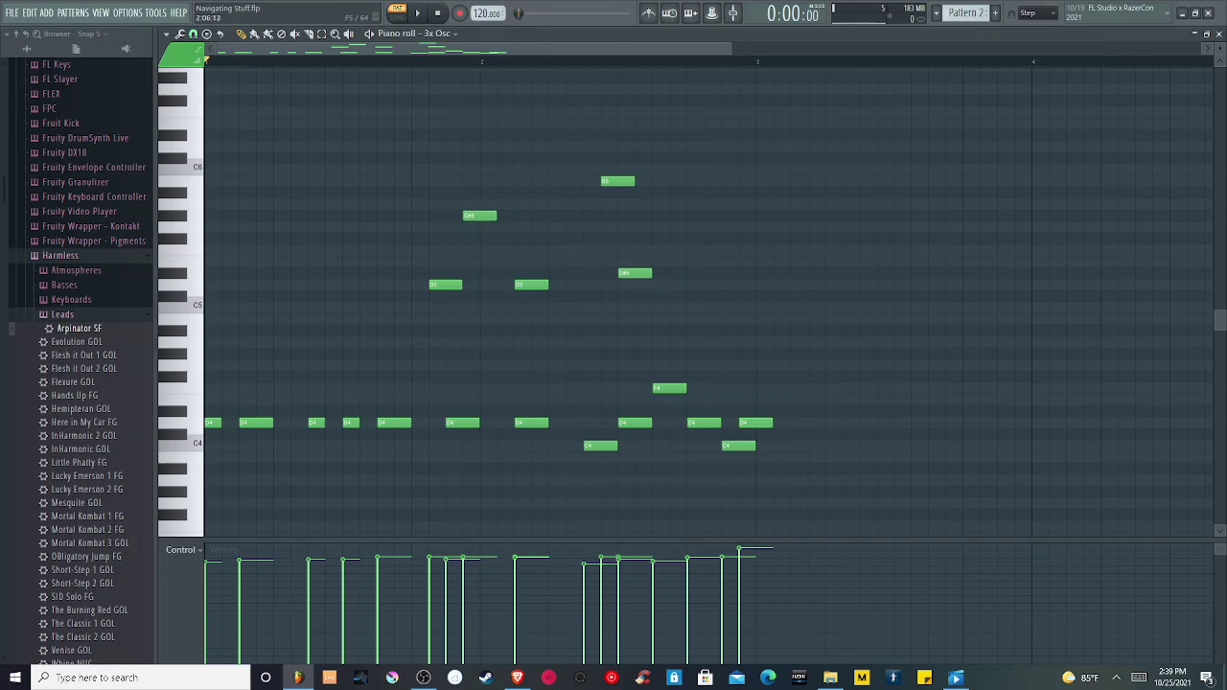
# Step: Delete the five example notes drawn above the melody
pyautogui.rightClick(633, 273)
pyautogui.rightClick(618, 181)
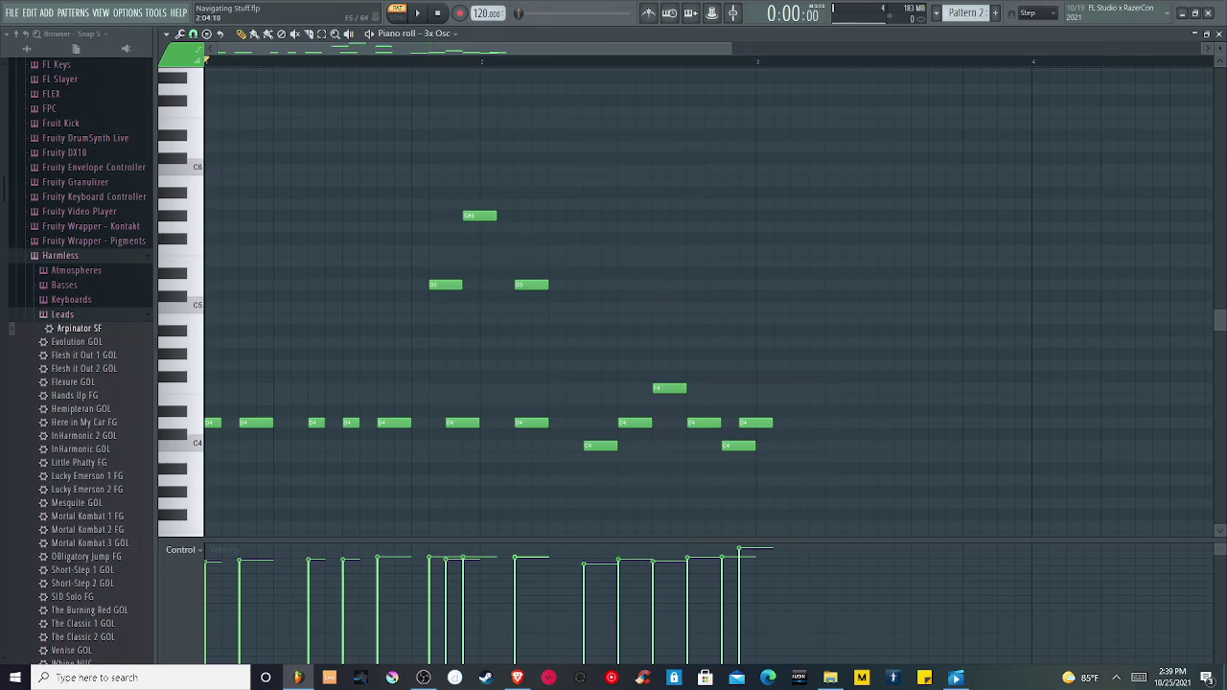
pyautogui.rightClick(531, 285)
pyautogui.rightClick(479, 215)
pyautogui.rightClick(445, 285)
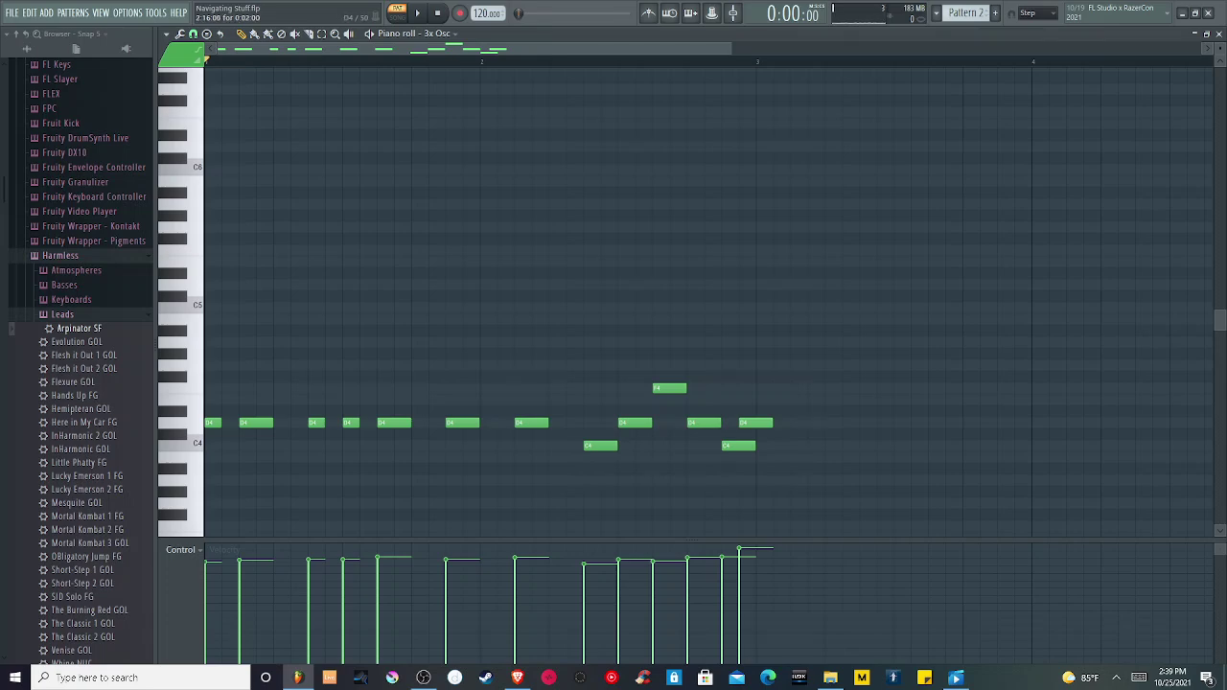
# Step: Delete the last D4 note overlapping the final C4 and play the cleaned-up melody
pyautogui.rightClick(755, 422)
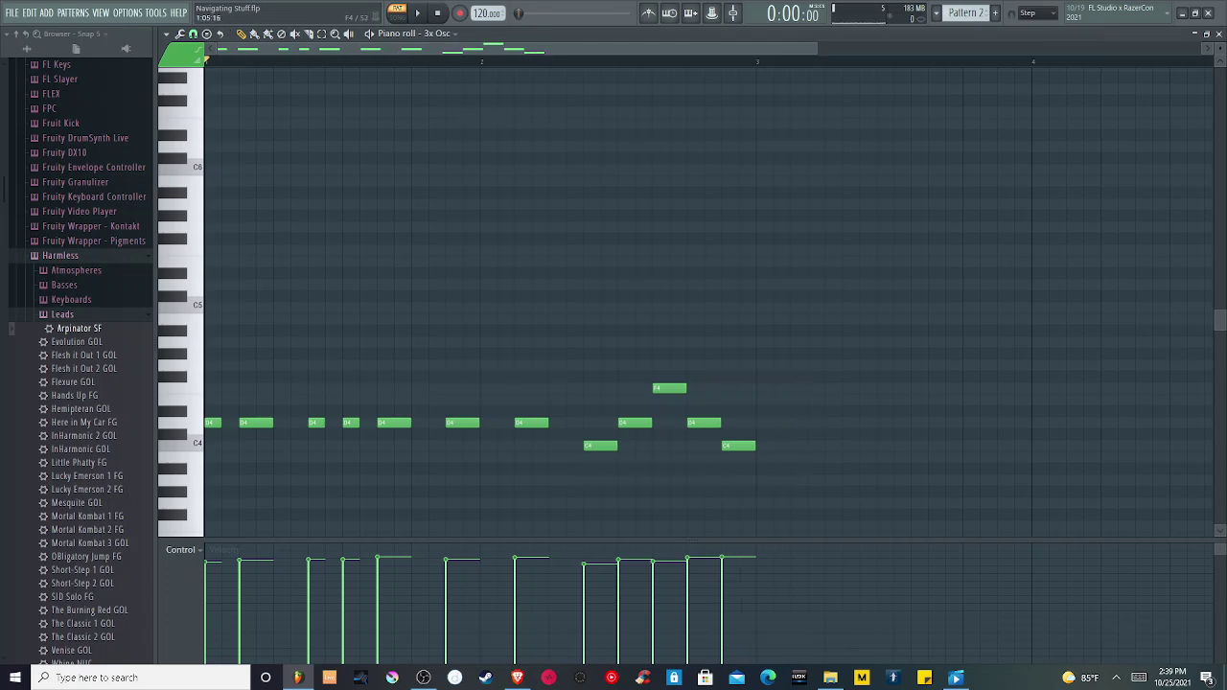
pyautogui.press('space')
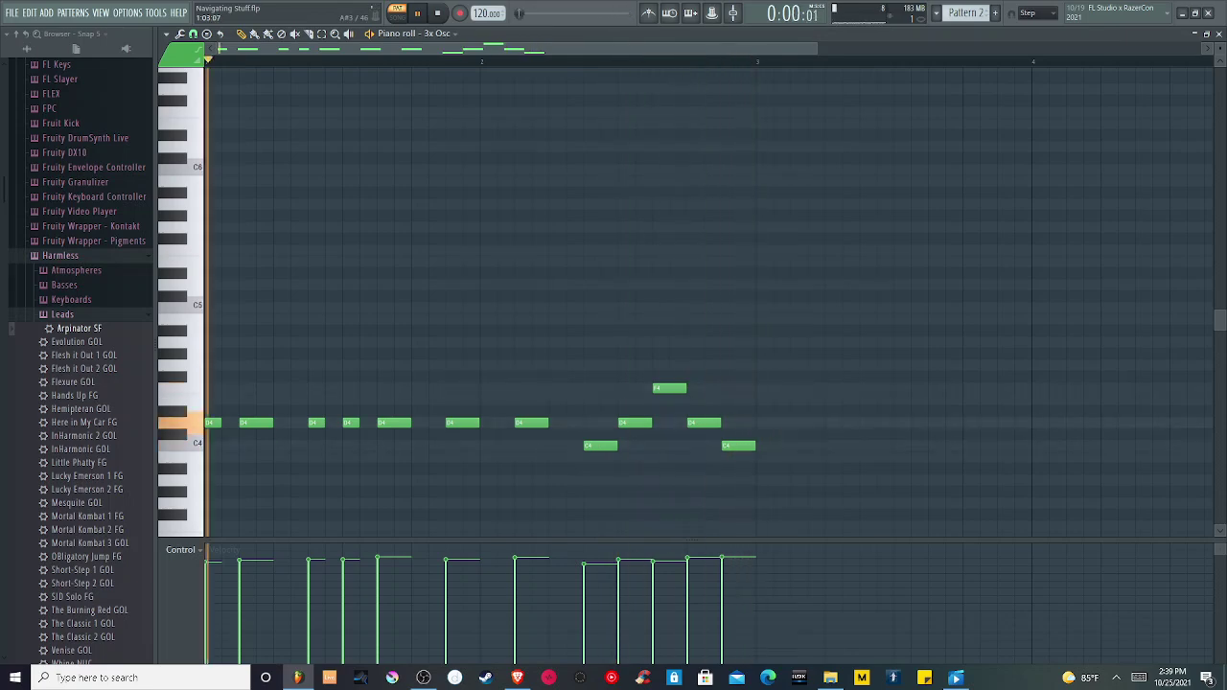
# Step: Stop playback and delete all the melody notes from the 3x Osc piano roll
pyautogui.press('space')
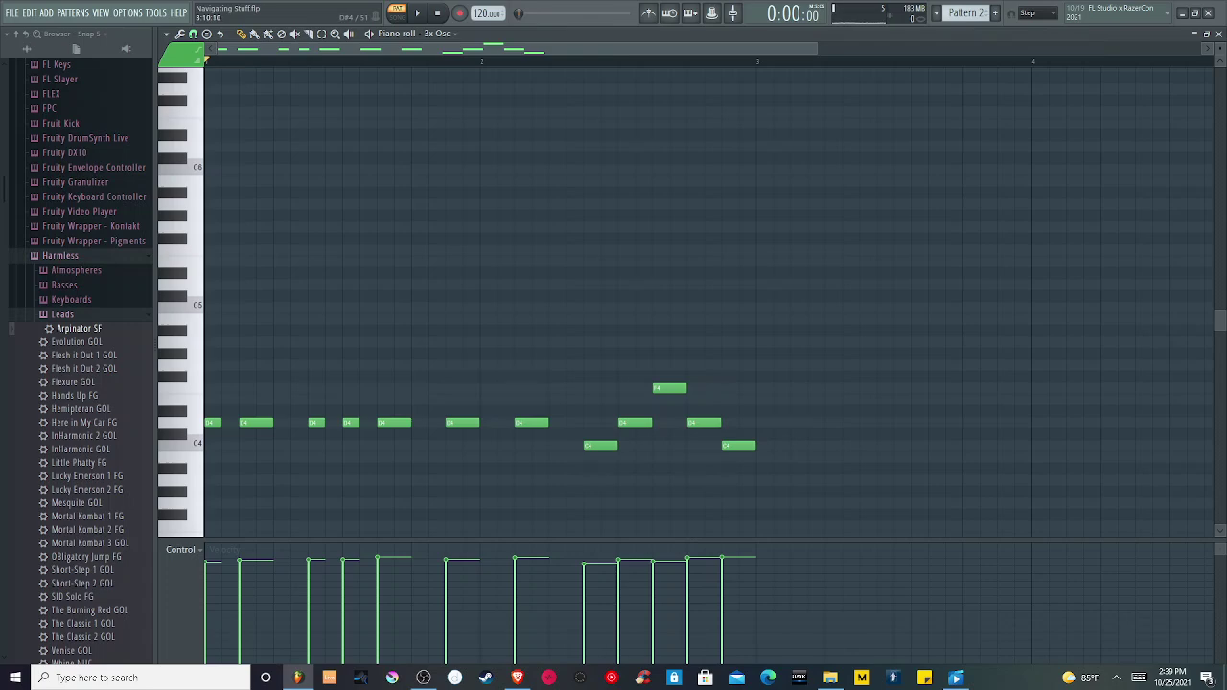
pyautogui.hotkey('ctrl', 'a')
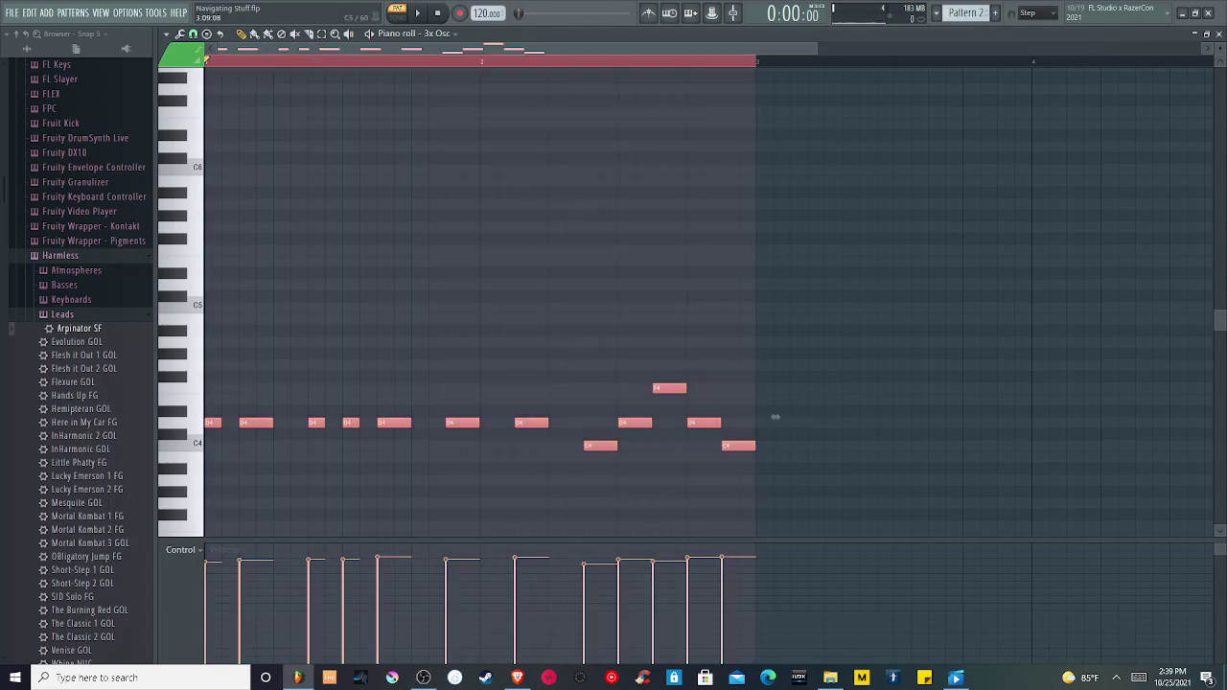
pyautogui.press('Delete')
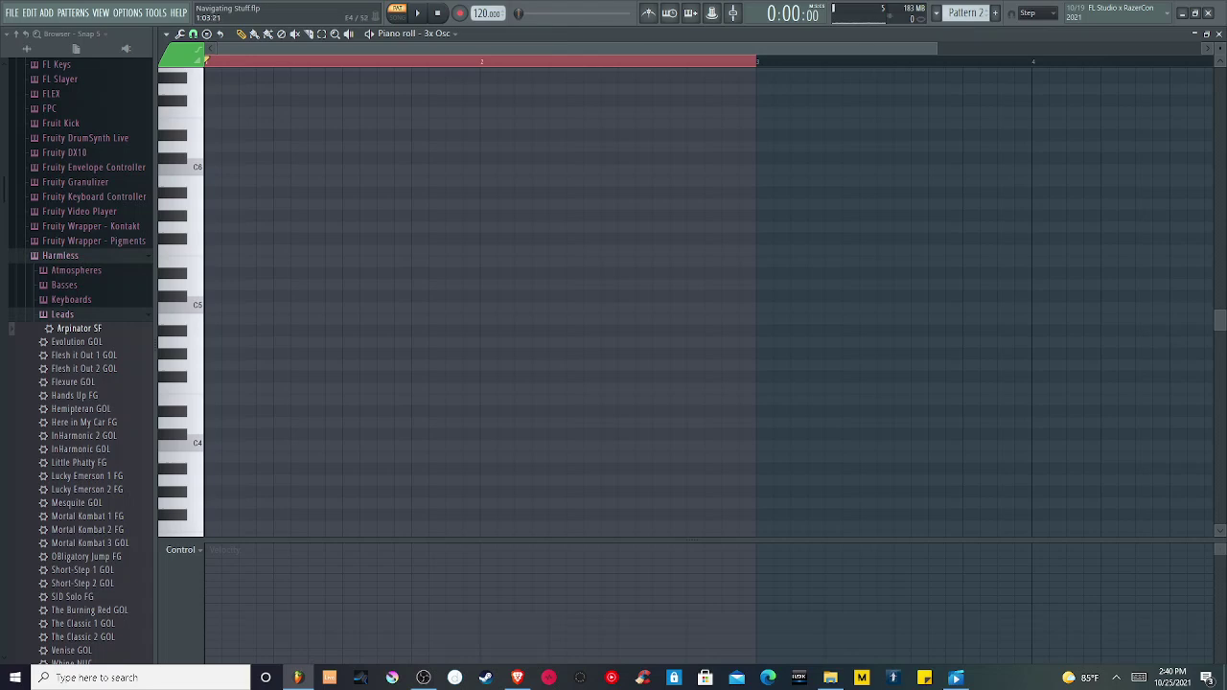
# Step: Draw five scattered two-step notes in bar 1 on A#4, F#5, C#5, A5 and D#5, and delete them all
pyautogui.click(281, 239)
pyautogui.click(454, 273)
pyautogui.click(437, 204)
pyautogui.click(351, 296)
pyautogui.click(265, 331)
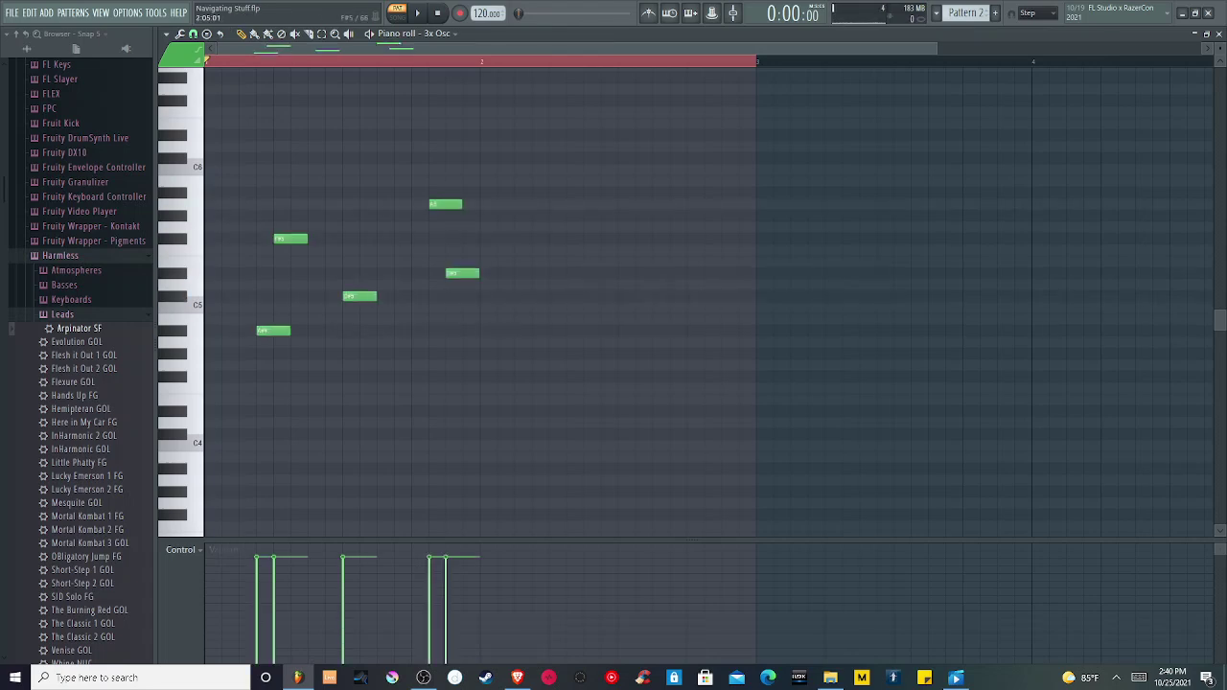
pyautogui.hotkey('ctrl', 'a')
pyautogui.press('Delete')
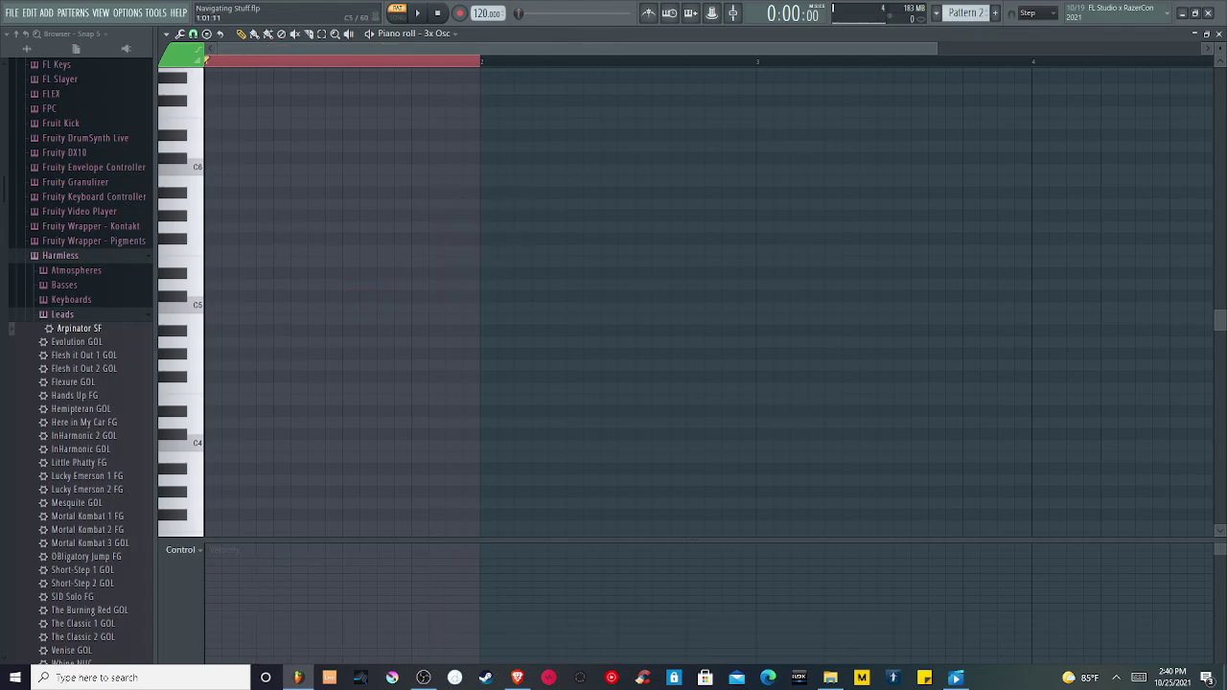
# Step: Draw a C5 note at the start of bar 1, lengthen it to four steps and clear the time selection
pyautogui.click(215, 307)
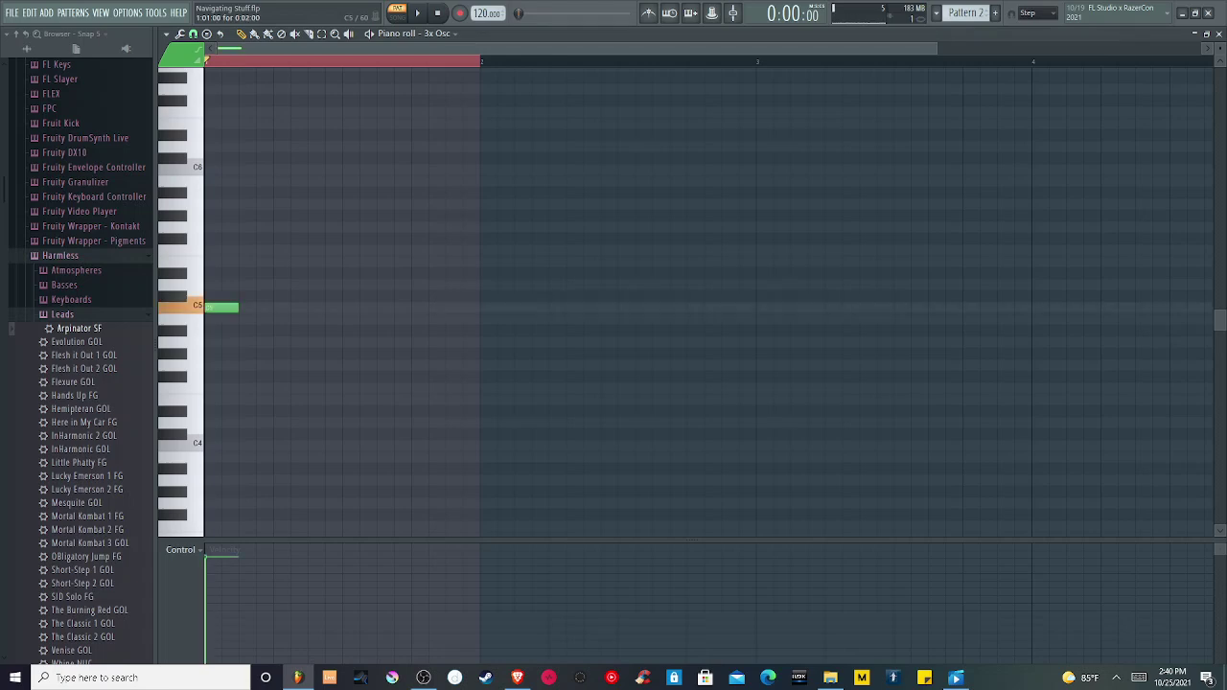
pyautogui.moveTo(237, 307); pyautogui.dragTo(273, 307)
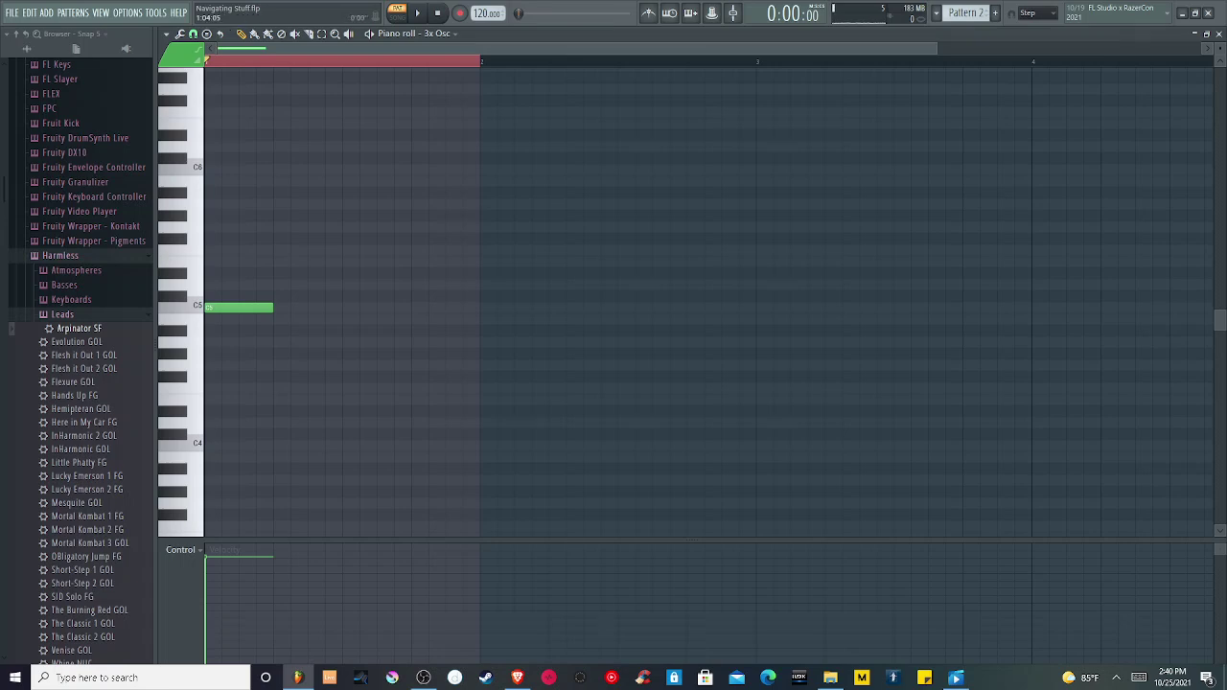
pyautogui.click(321, 34)
pyautogui.hotkey('ctrl', 'd')
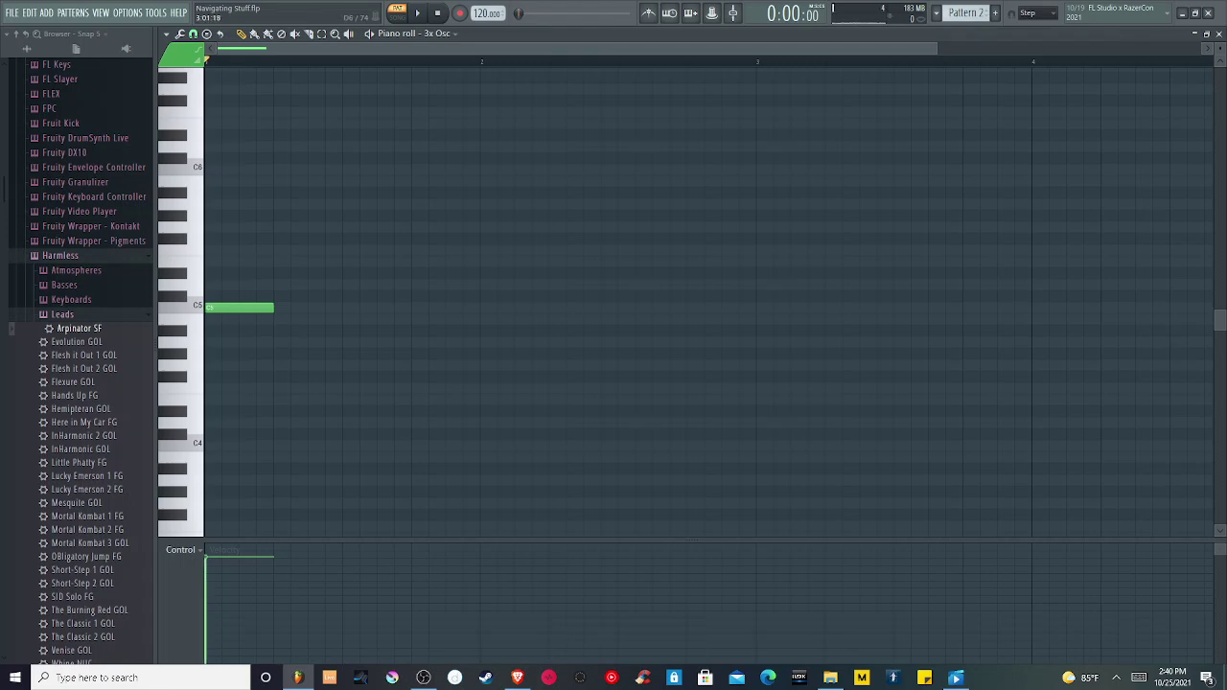
pyautogui.hscroll(1, 708, 302)
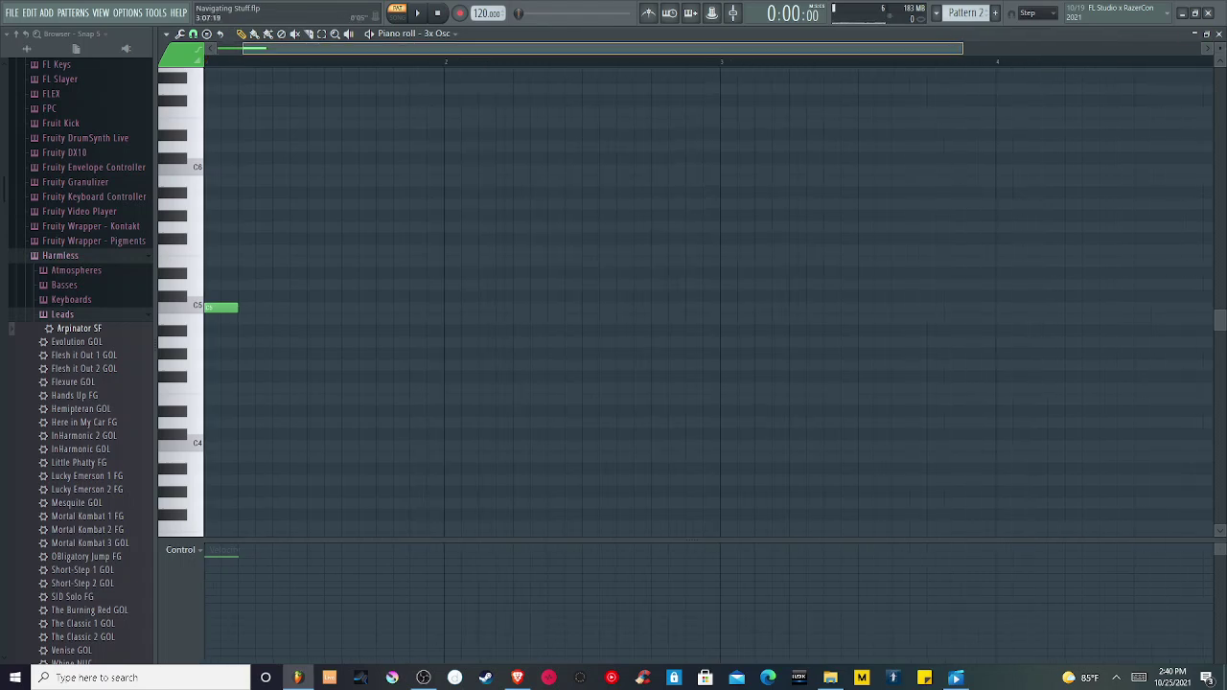
pyautogui.hscroll(-1, 708, 302)
pyautogui.moveTo(273, 307)
pyautogui.mouseDown()
pyautogui.moveTo(211, 308)
pyautogui.moveTo(273, 308)
pyautogui.mouseUp()
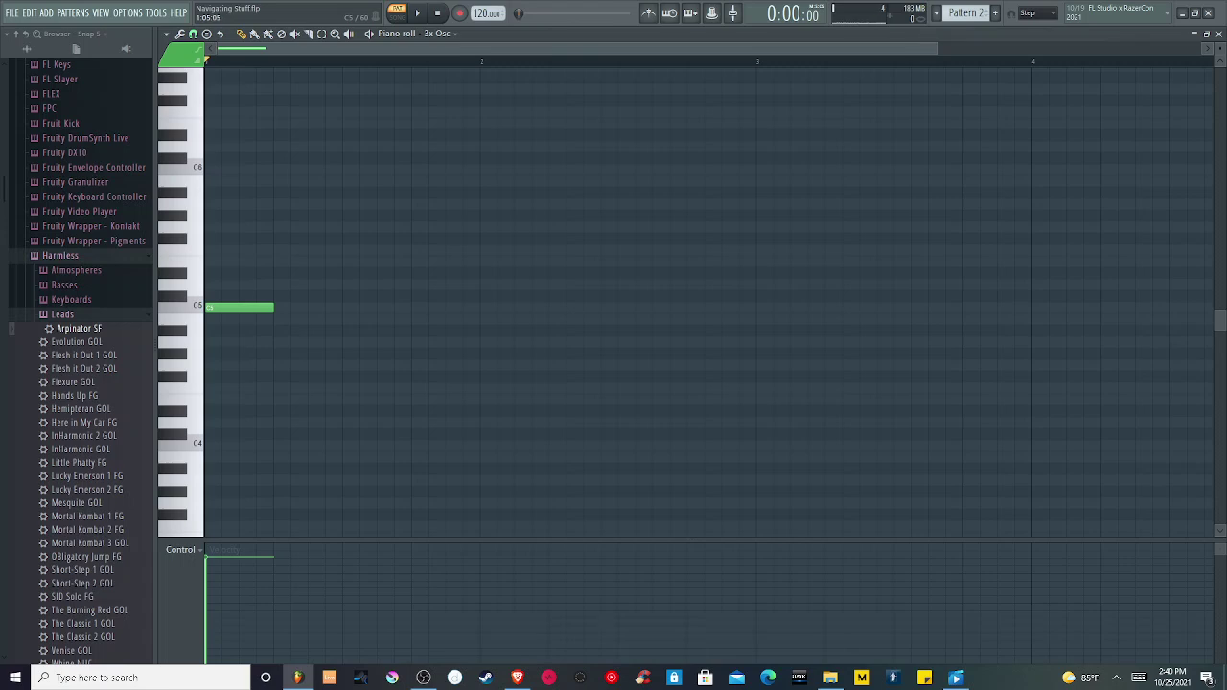
# Step: Add three more four-step C5 notes back to back to fill bar 1, and play the pattern
pyautogui.click(278, 308)
pyautogui.moveTo(364, 308); pyautogui.dragTo(347, 308)
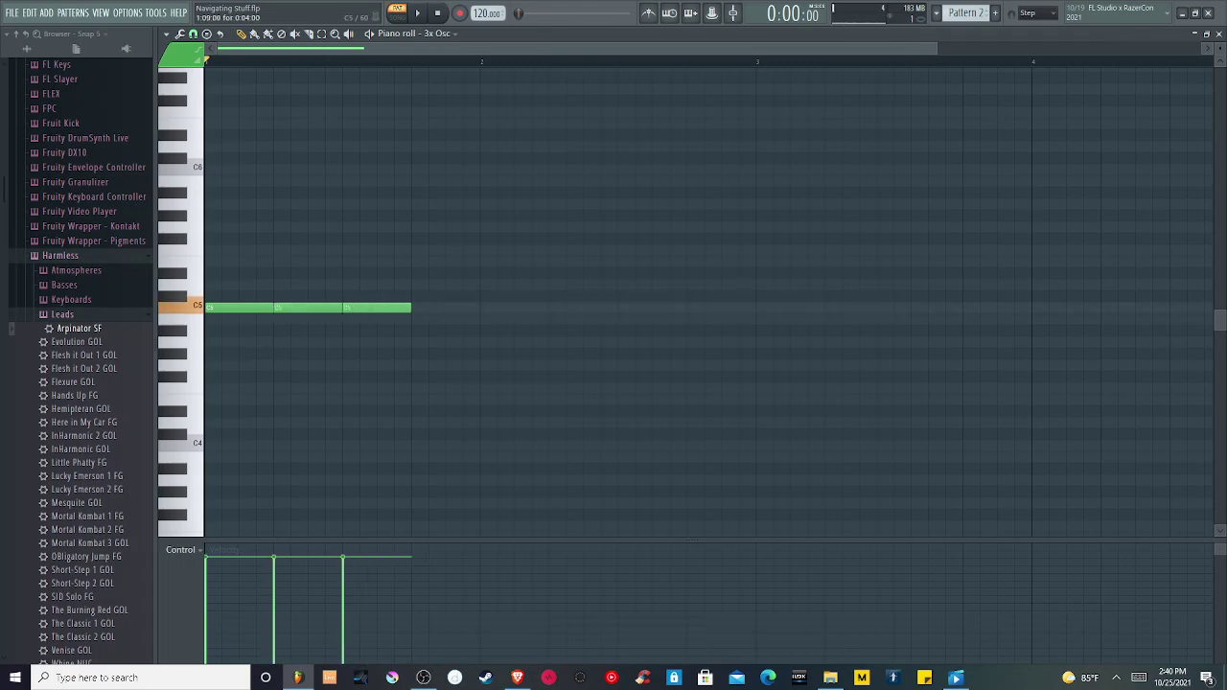
pyautogui.moveTo(435, 308); pyautogui.dragTo(415, 310)
pyautogui.press('space')
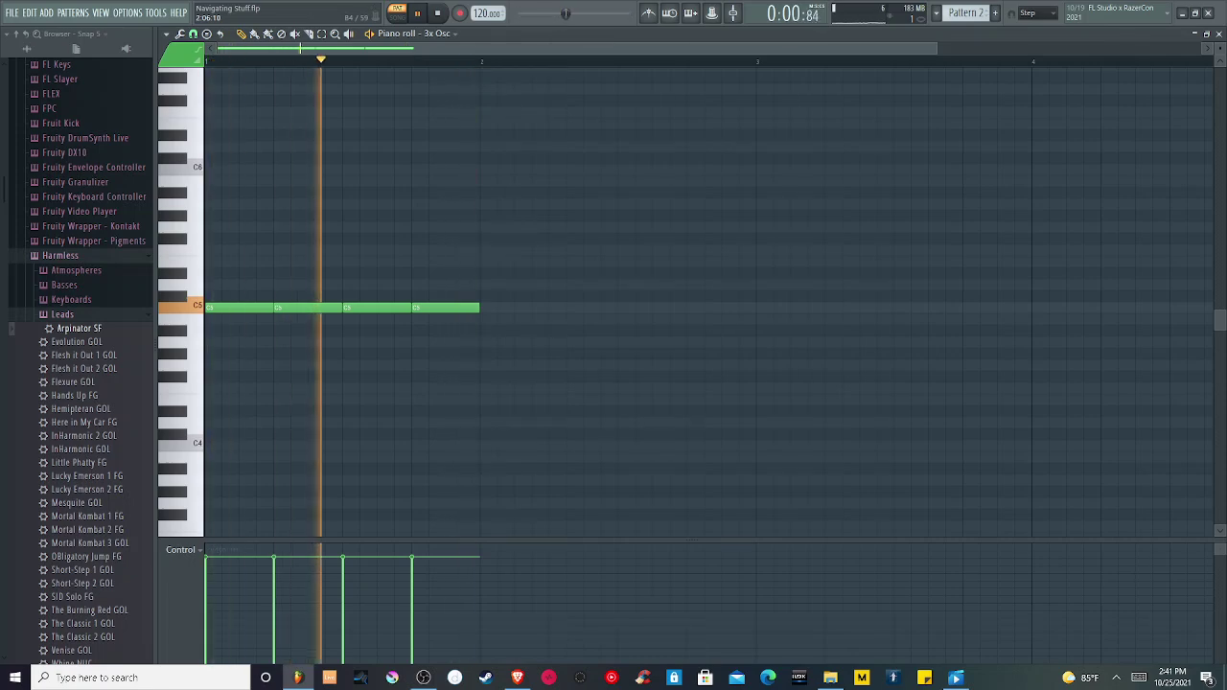
pyautogui.press('space')
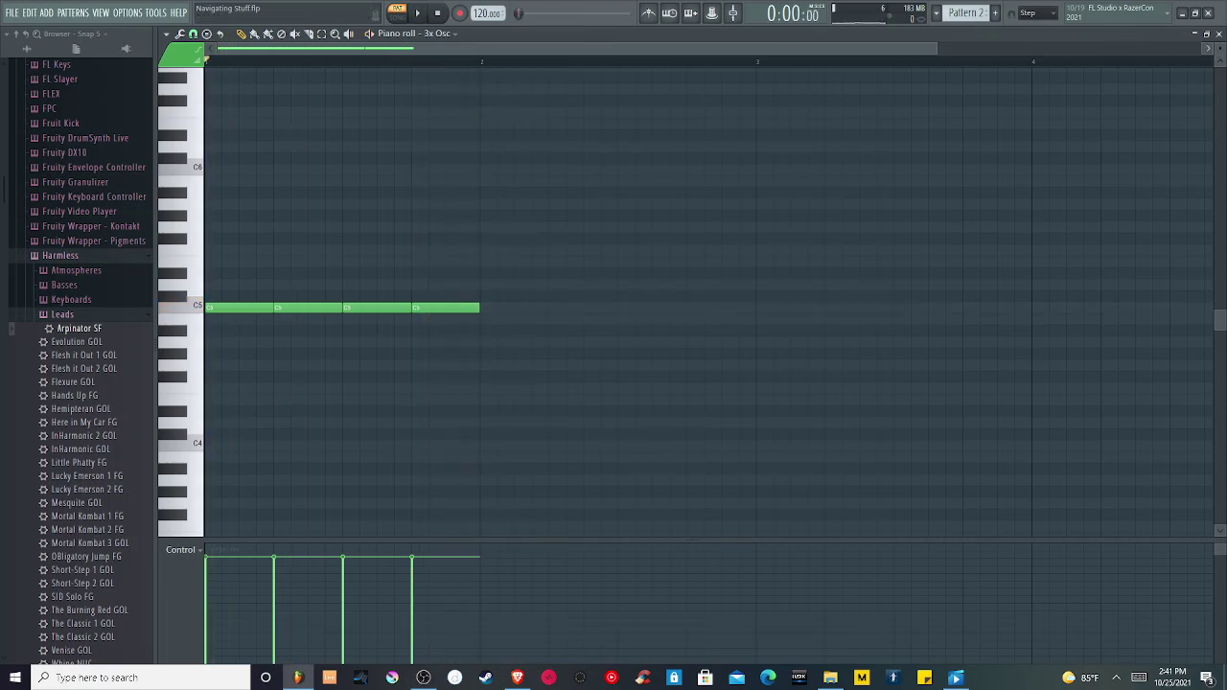
# Step: Minimize the piano roll, place FPC 7 Kick hits on steps 1, 5, 9 and 13, and play the pattern
pyautogui.click(1195, 33)
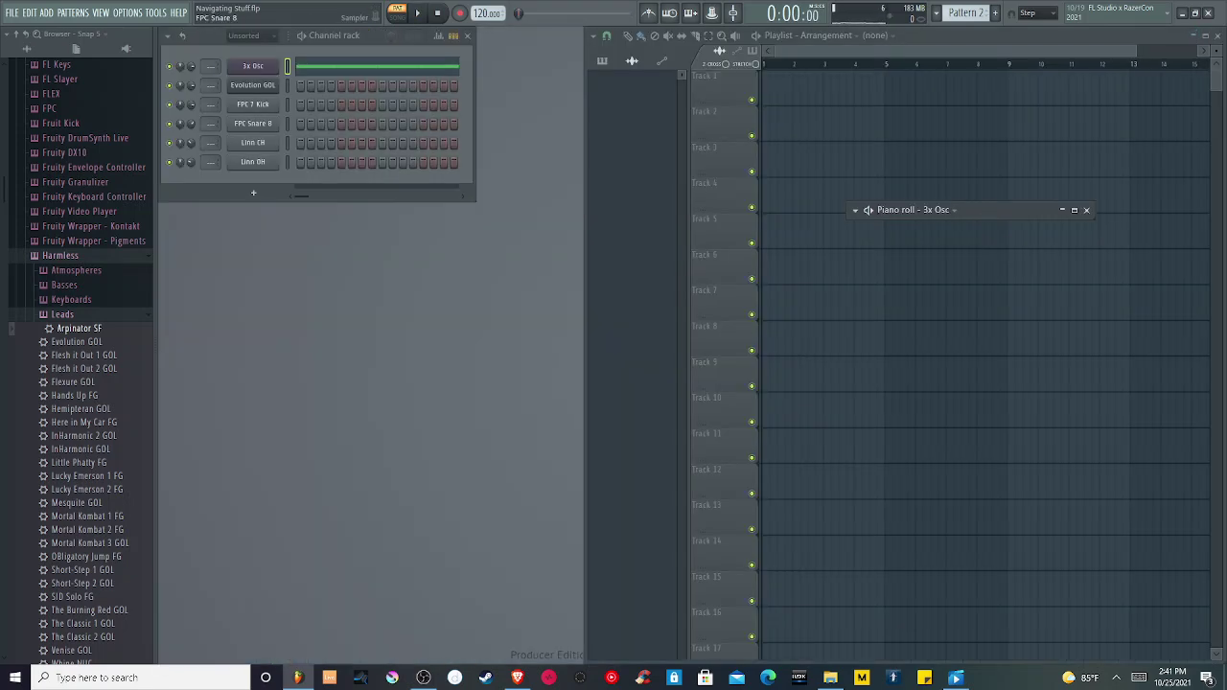
pyautogui.click(300, 105)
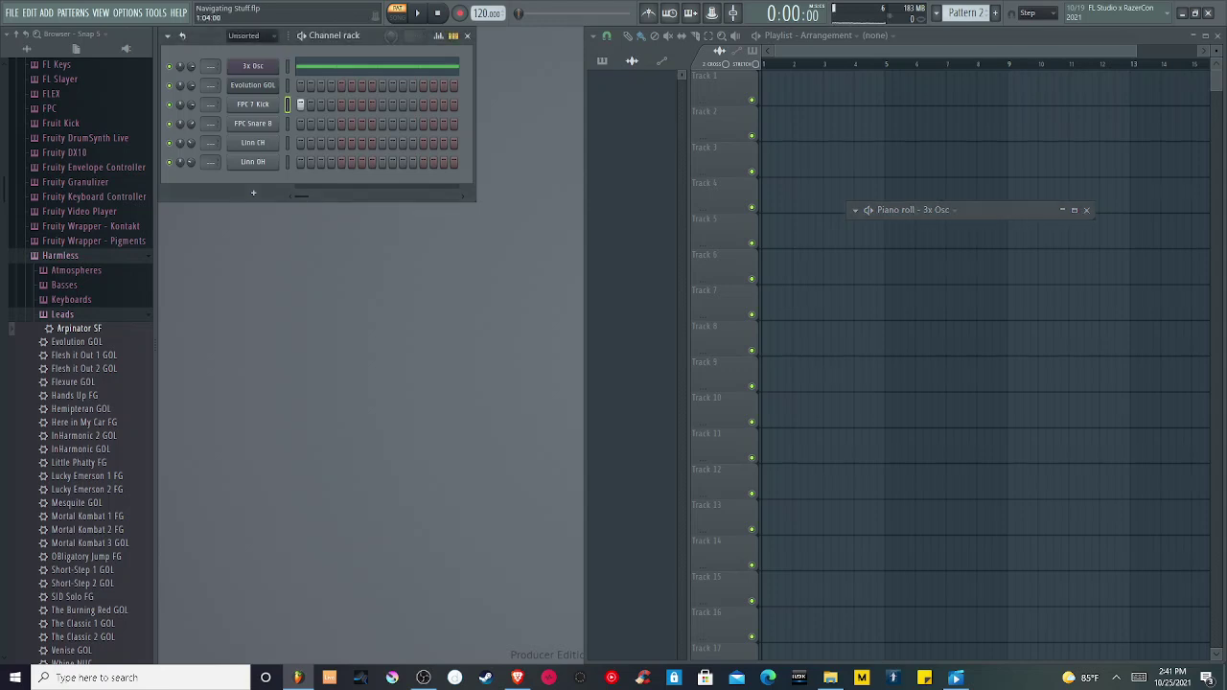
pyautogui.click(341, 104)
pyautogui.click(382, 104)
pyautogui.click(423, 104)
pyautogui.press('space')
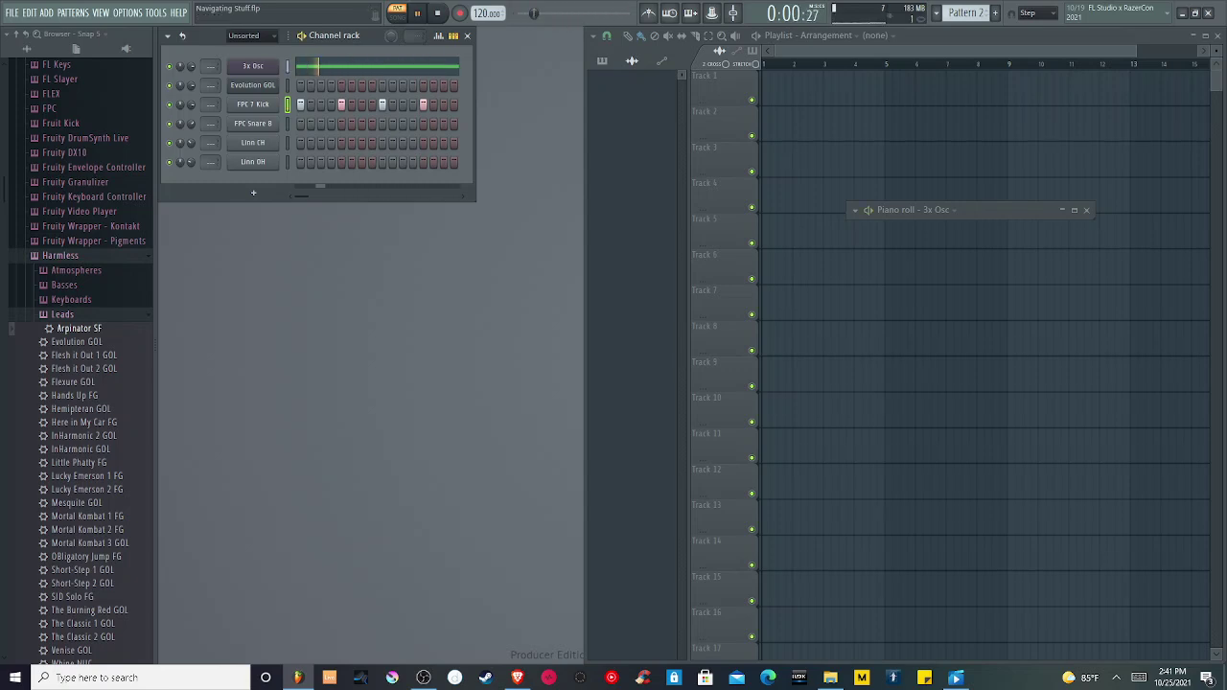
# Step: Stop playback and clear all the FPC 7 Kick steps
pyautogui.press('space')
pyautogui.moveTo(300, 104); pyautogui.dragTo(515, 105)
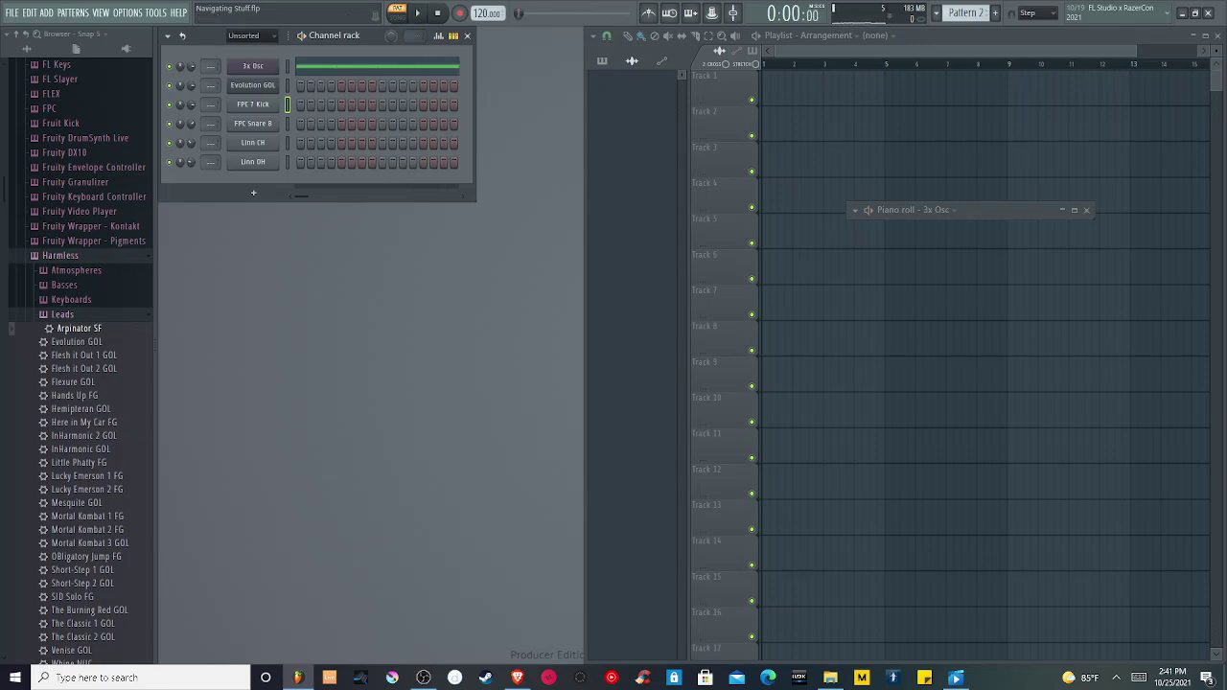
# Step: Reopen the 3x Osc piano roll from the channel rack and maximize it
pyautogui.rightClick(274, 65)
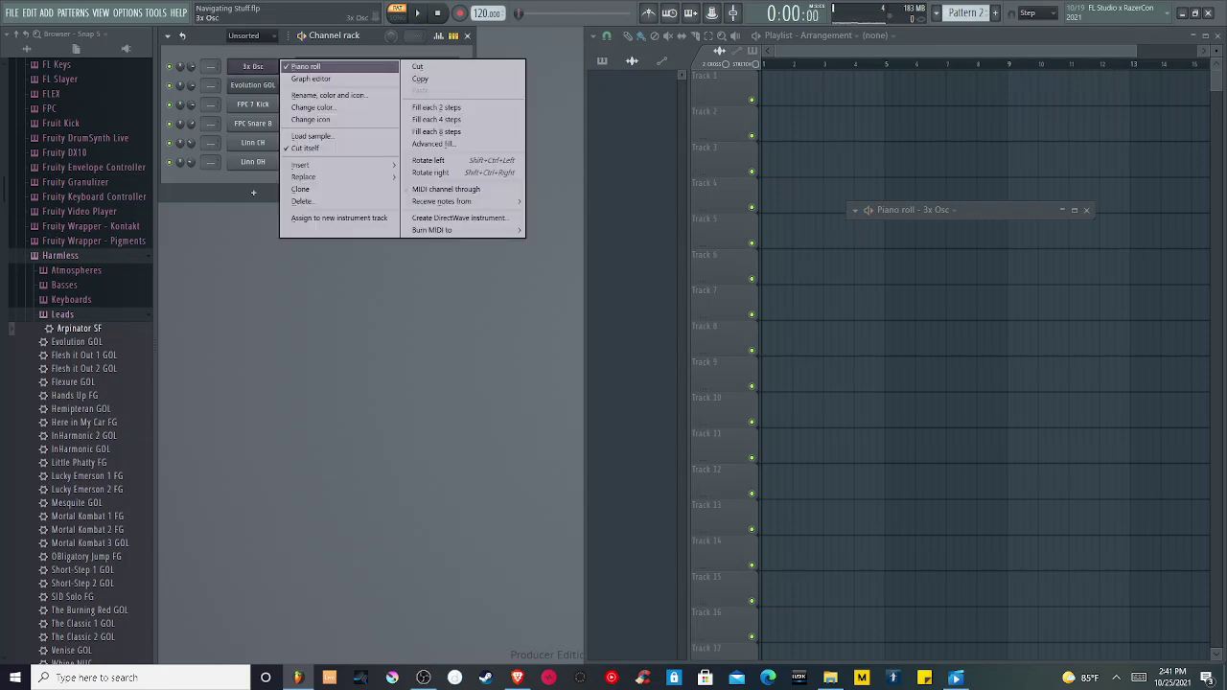
pyautogui.click(304, 66)
pyautogui.rightClick(274, 66)
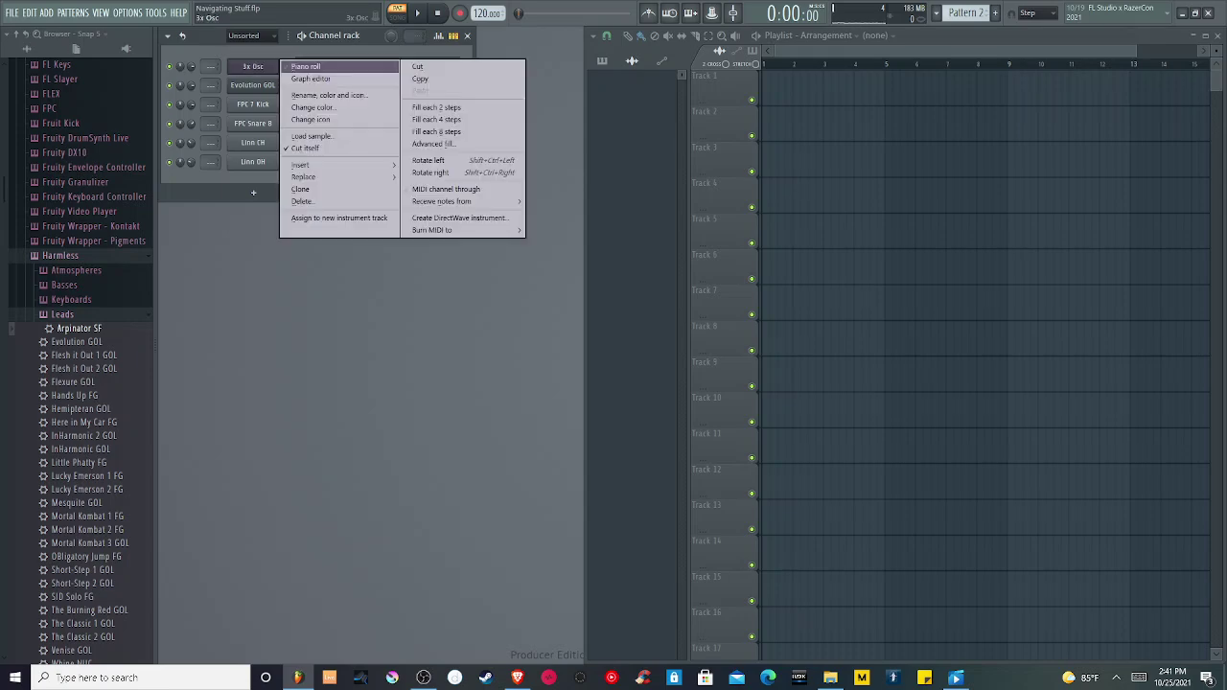
pyautogui.click(305, 67)
pyautogui.moveTo(1179, 210); pyautogui.dragTo(585, 128)
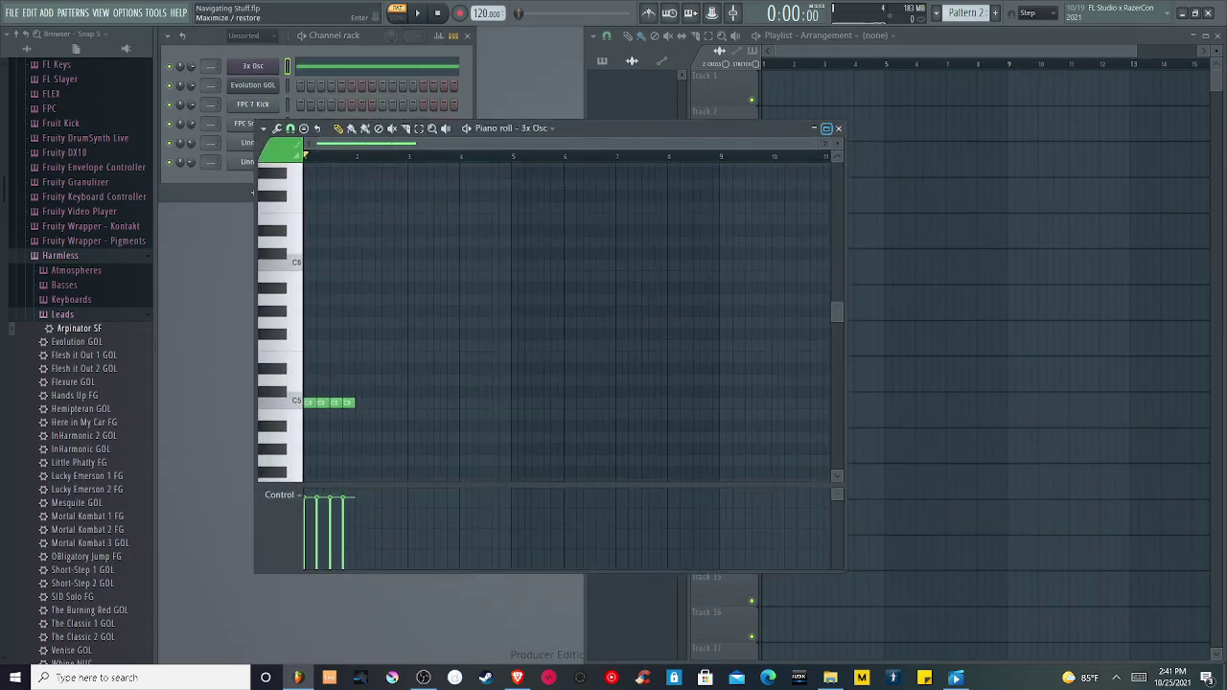
pyautogui.click(825, 128)
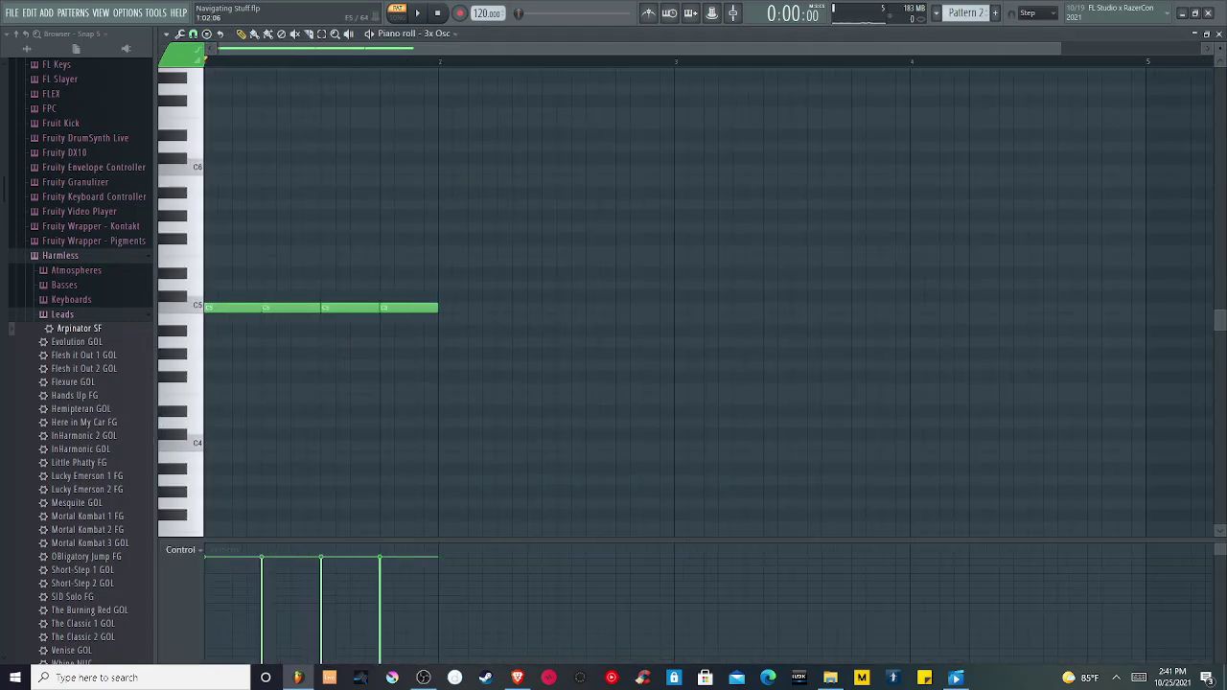
# Step: Shorten the first C5 note to two steps and delete the three C5 notes after it
pyautogui.hscroll(-1, 639, 47)
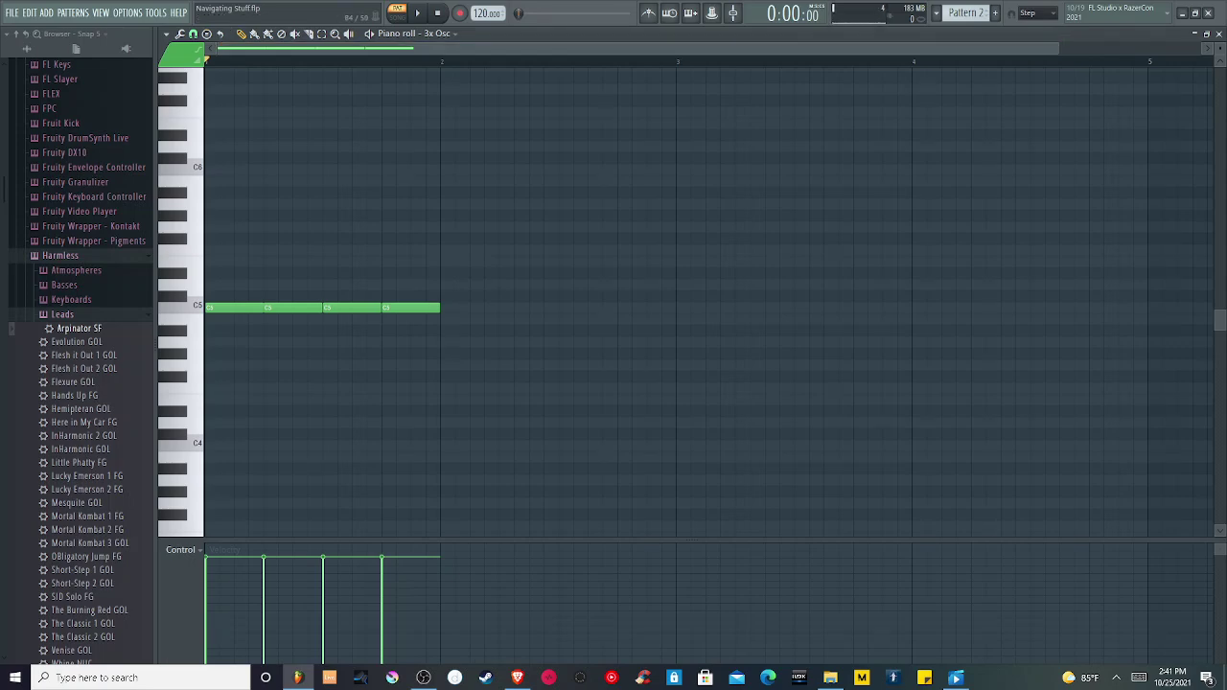
pyautogui.moveTo(264, 307); pyautogui.dragTo(233, 307)
pyautogui.rightClick(268, 307)
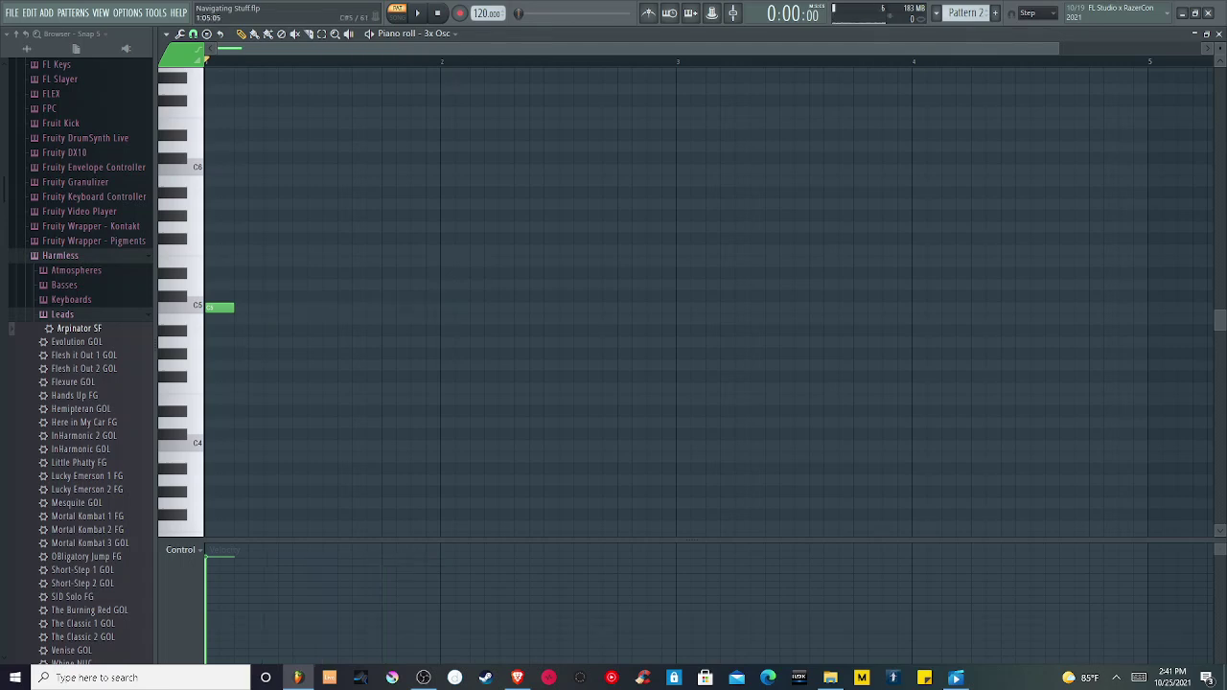
# Step: Draw three two-step notes in bar 1 on C#5, D#5 and A#4, and delete them one by one
pyautogui.click(255, 296)
pyautogui.click(343, 273)
pyautogui.click(357, 331)
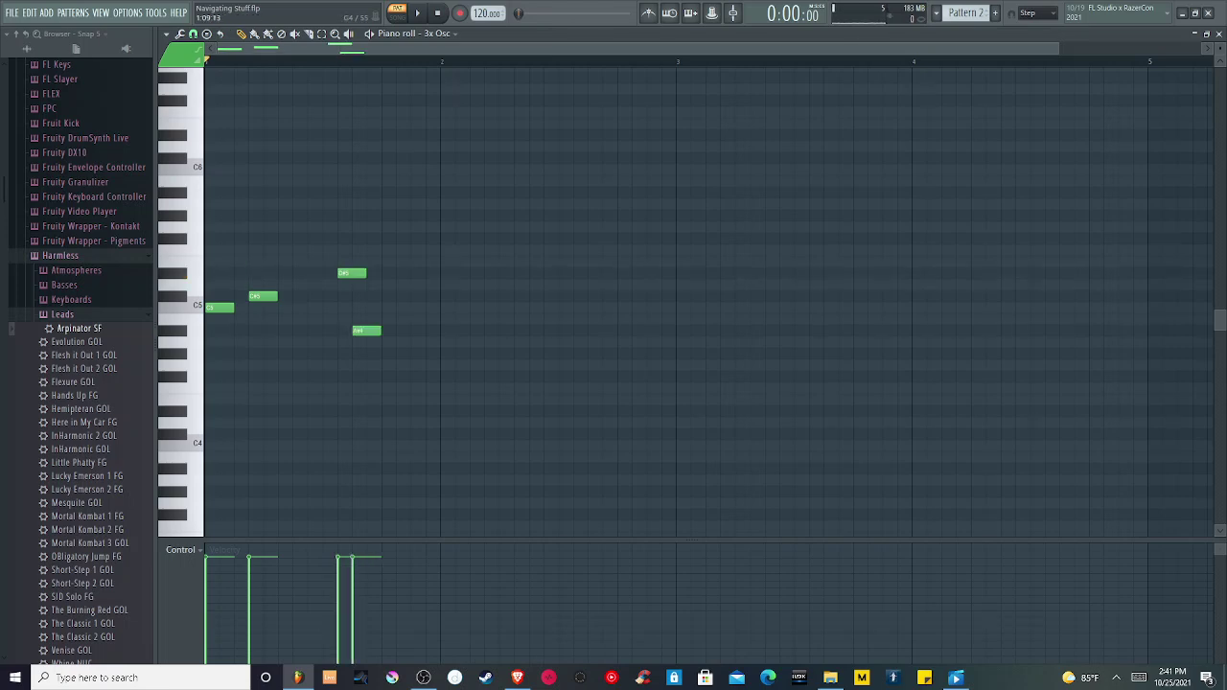
pyautogui.rightClick(362, 330)
pyautogui.rightClick(348, 273)
pyautogui.rightClick(259, 297)
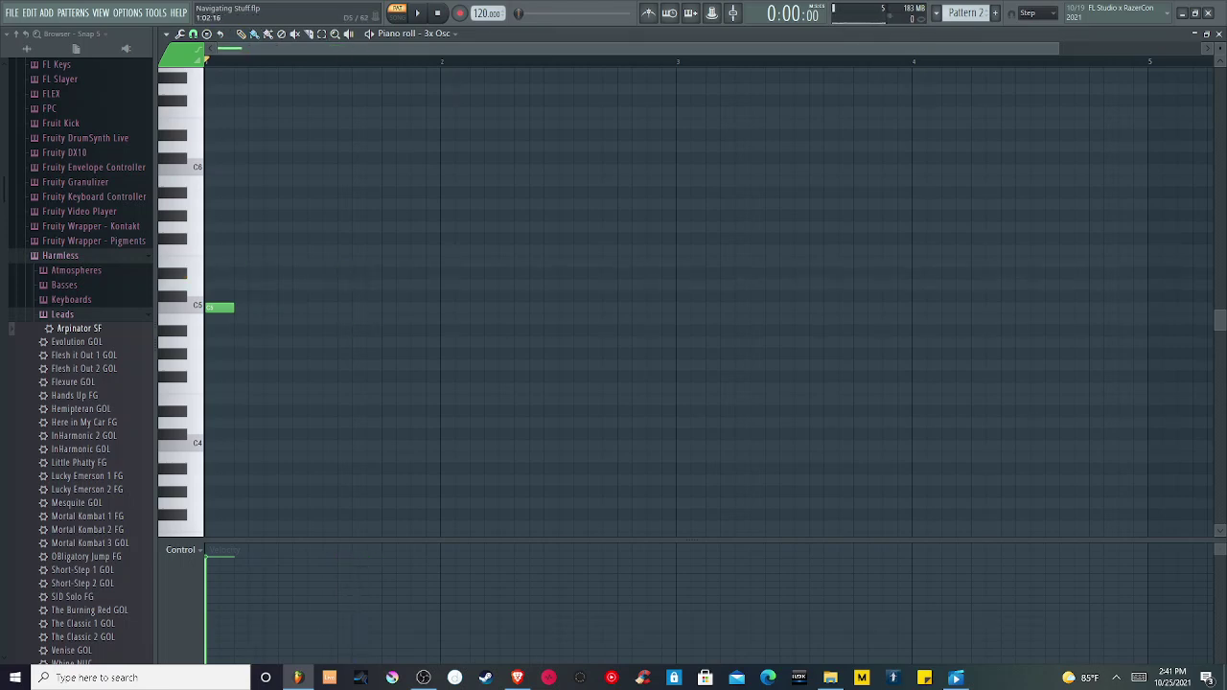
# Step: Paint a continuous row of two-step F5 notes from bar 1 into bar 3, and undo it together with the C5 note
pyautogui.click(208, 250)
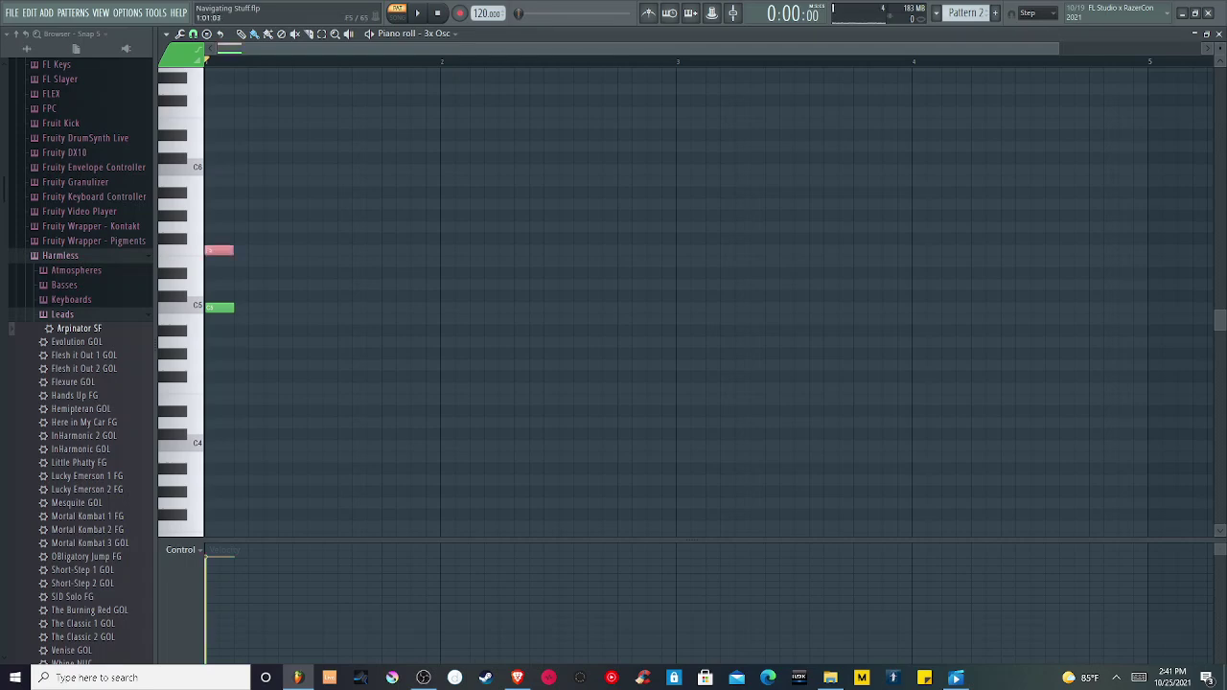
pyautogui.moveTo(221, 250); pyautogui.dragTo(780, 250)
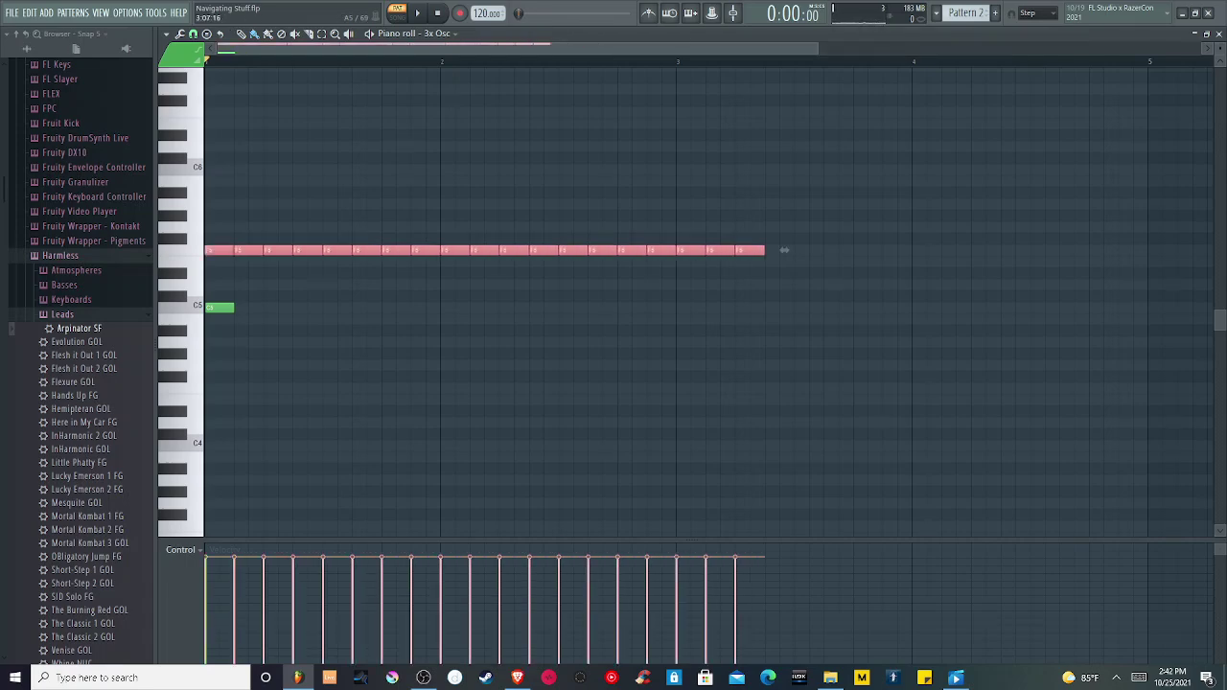
pyautogui.hotkey('ctrl', 'z')
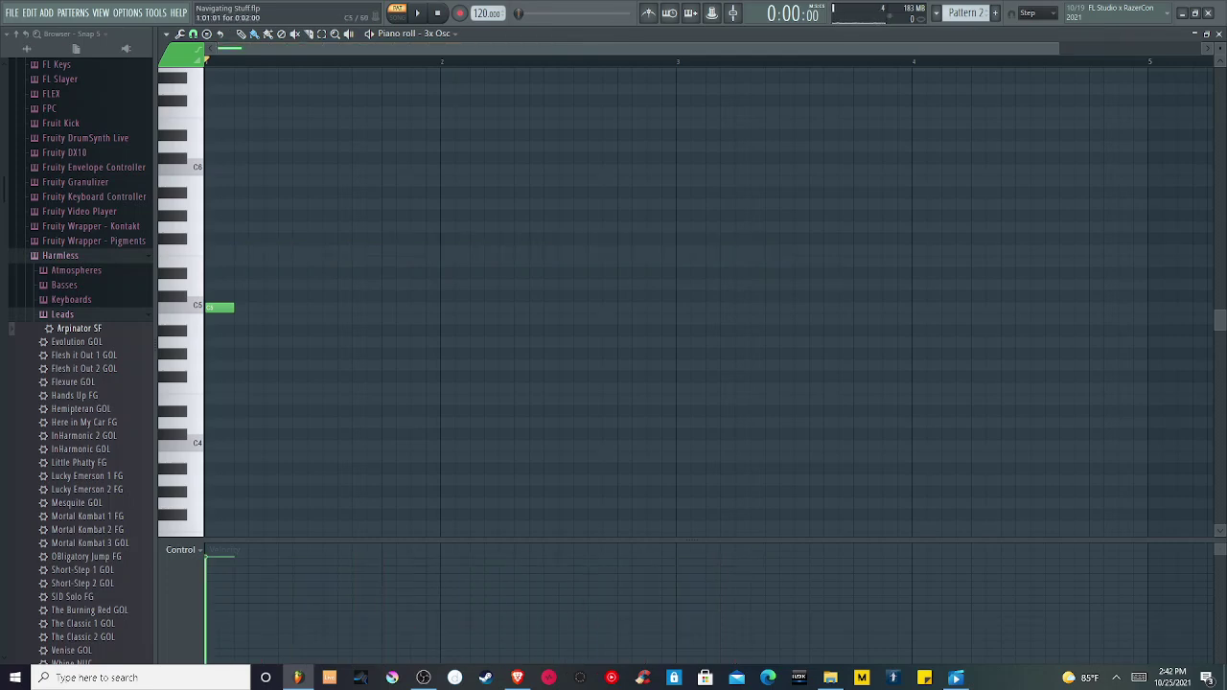
pyautogui.hotkey('ctrl', 'z')
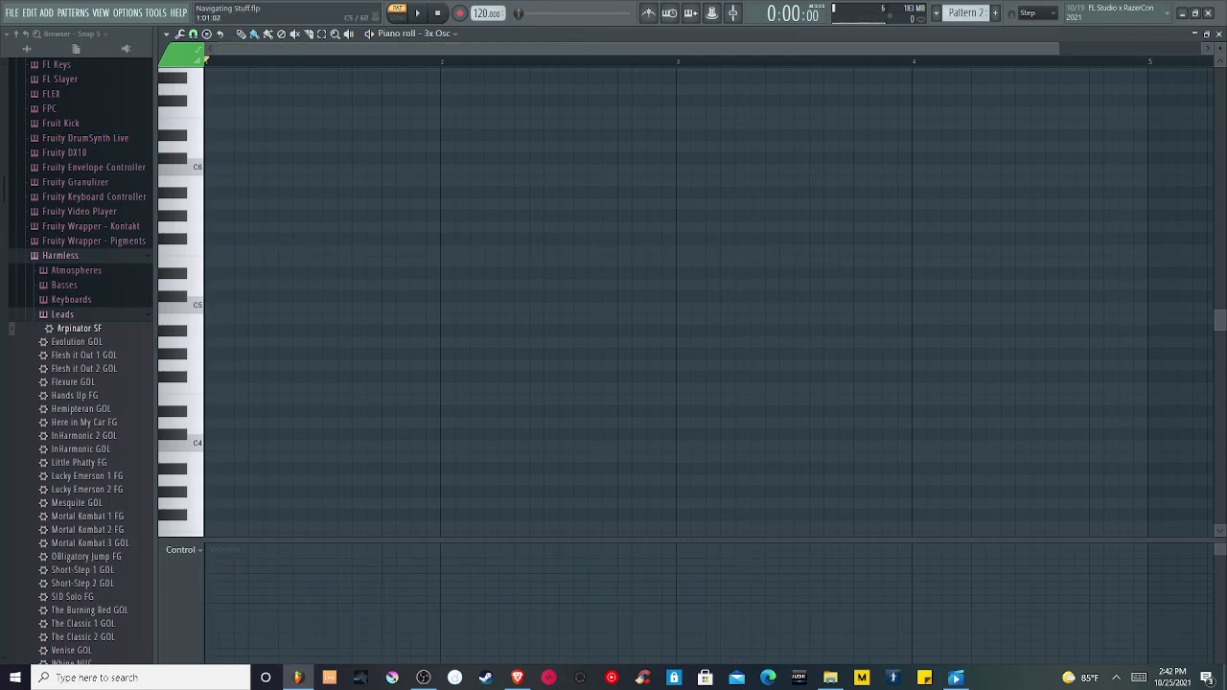
# Step: Paint eight two-step C5 notes to fill bar 1 and play them
pyautogui.moveTo(206, 307); pyautogui.dragTo(459, 308)
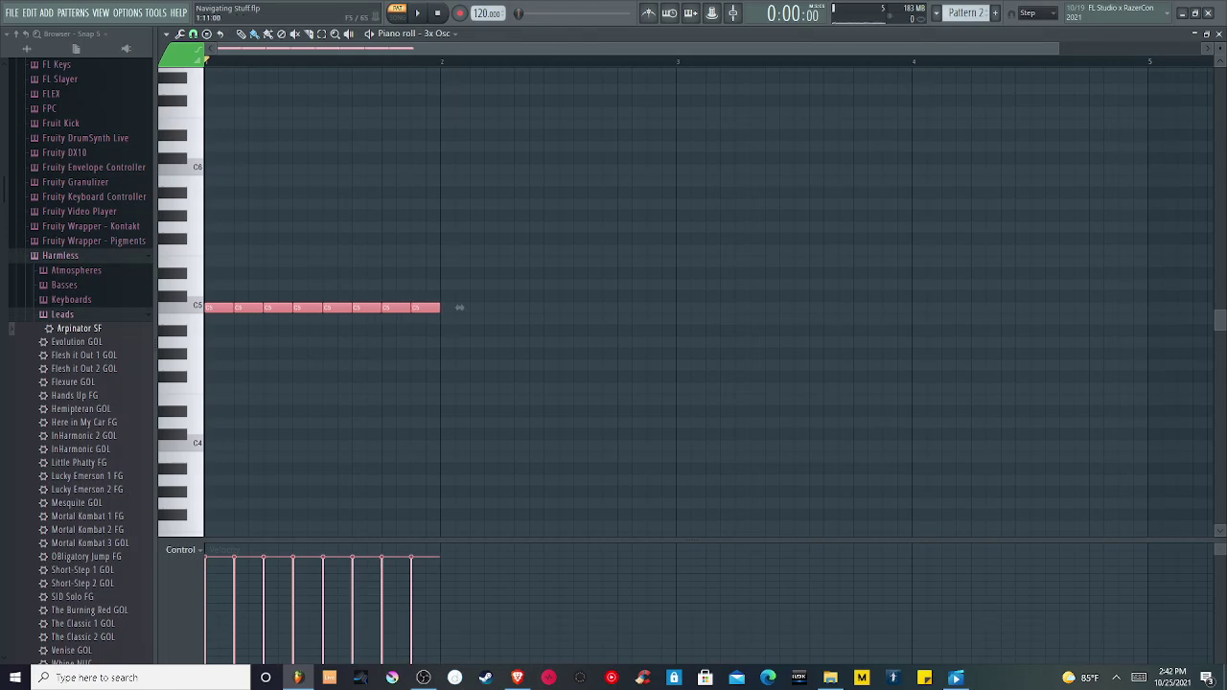
pyautogui.press('space')
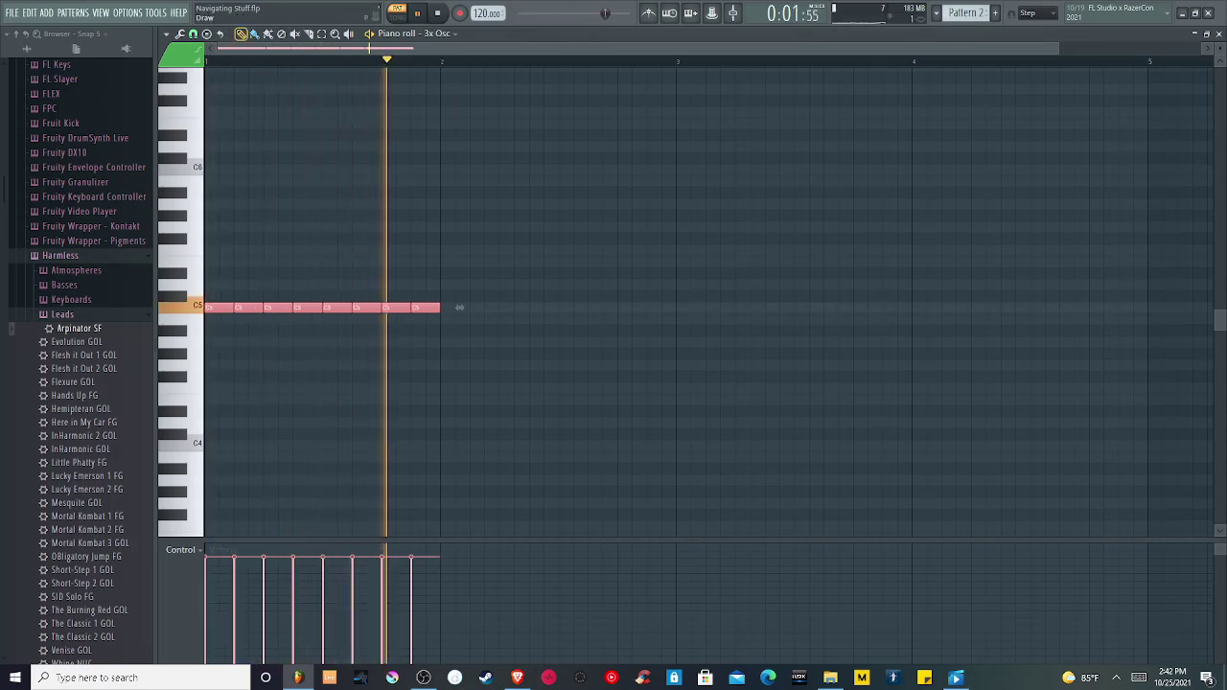
pyautogui.press('space')
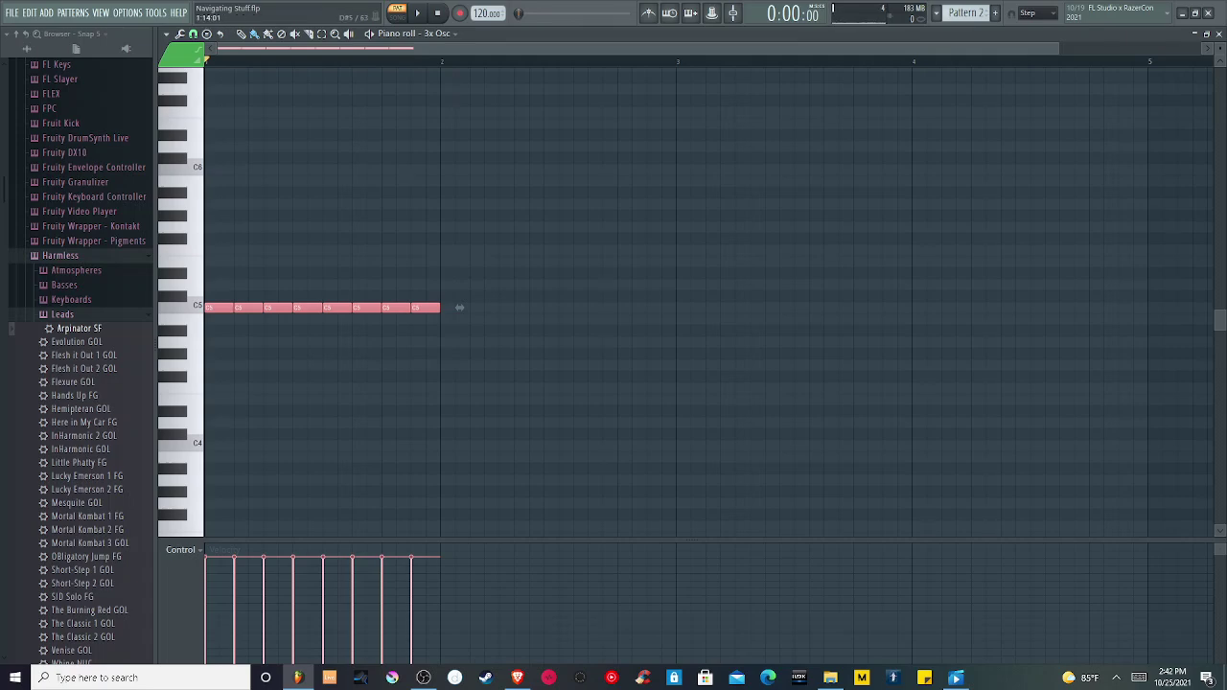
# Step: Select the time range of bar 1, move its eight notes down an octave to C4 and play them
pyautogui.hotkey('ctrl', 'Return')
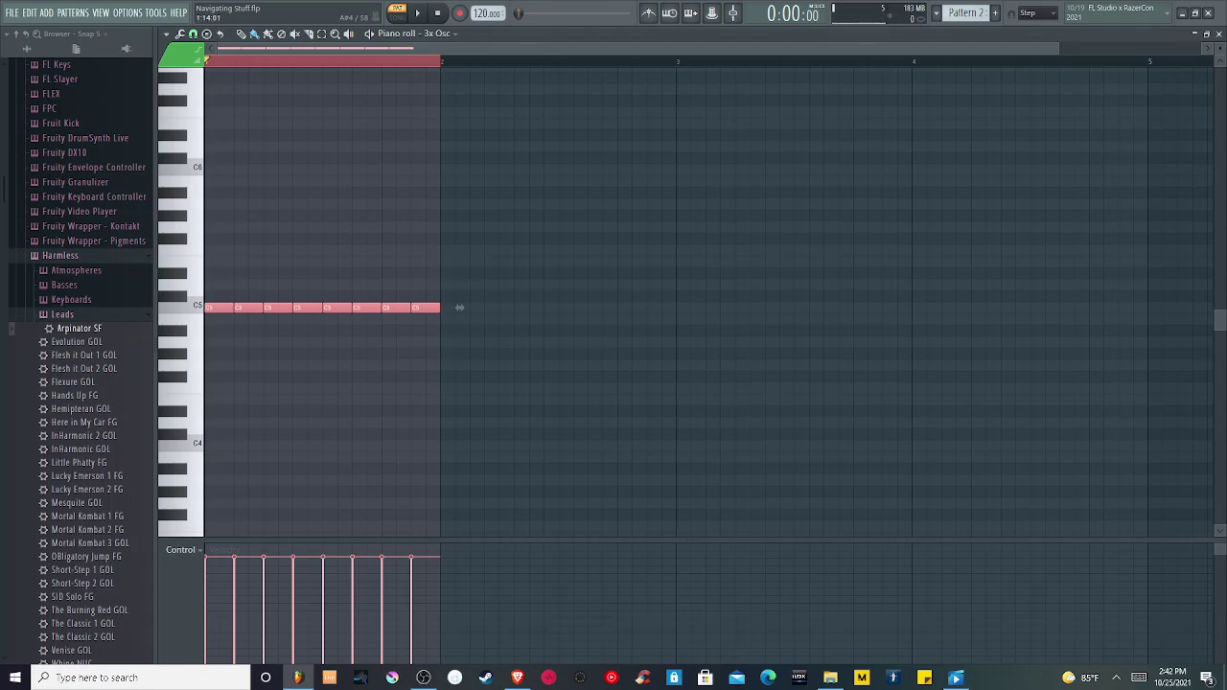
pyautogui.moveTo(459, 307)
pyautogui.mouseDown()
pyautogui.moveTo(459, 434)
pyautogui.moveTo(459, 285)
pyautogui.moveTo(459, 307)
pyautogui.mouseUp()
pyautogui.moveTo(459, 307); pyautogui.dragTo(459, 444)
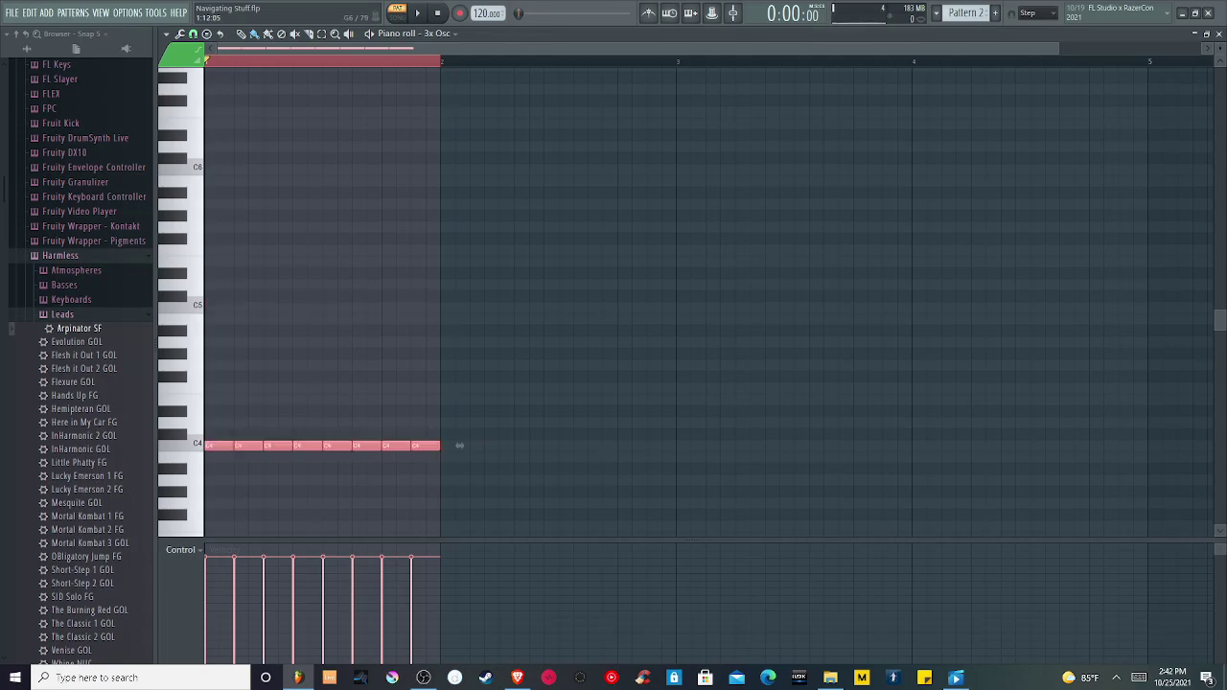
pyautogui.press('space')
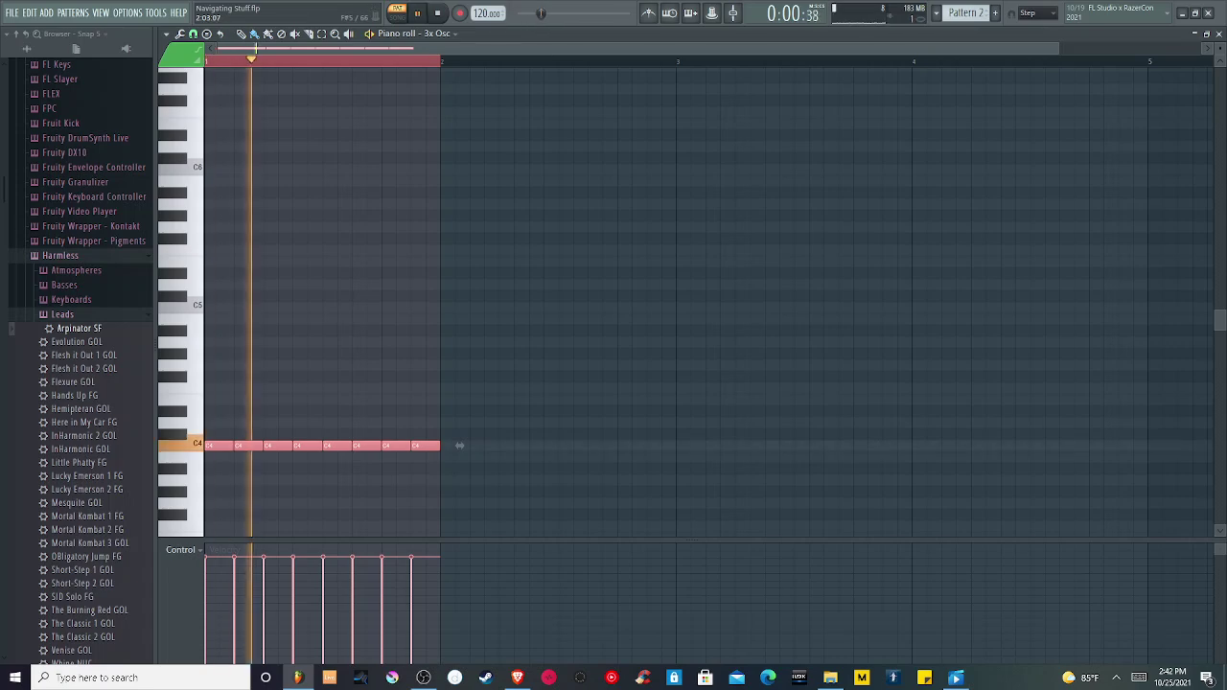
# Step: Shorten all eight C4 notes in bar 1 to one step each and play them back
pyautogui.press('space')
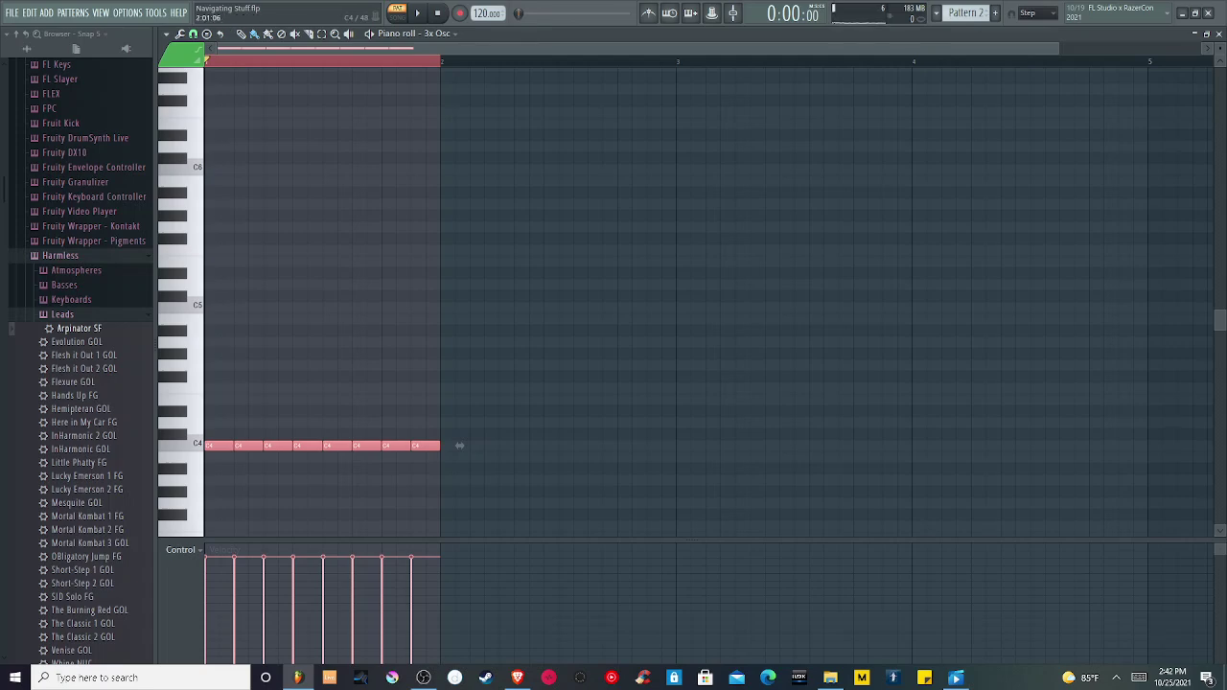
pyautogui.moveTo(459, 446); pyautogui.dragTo(443, 446)
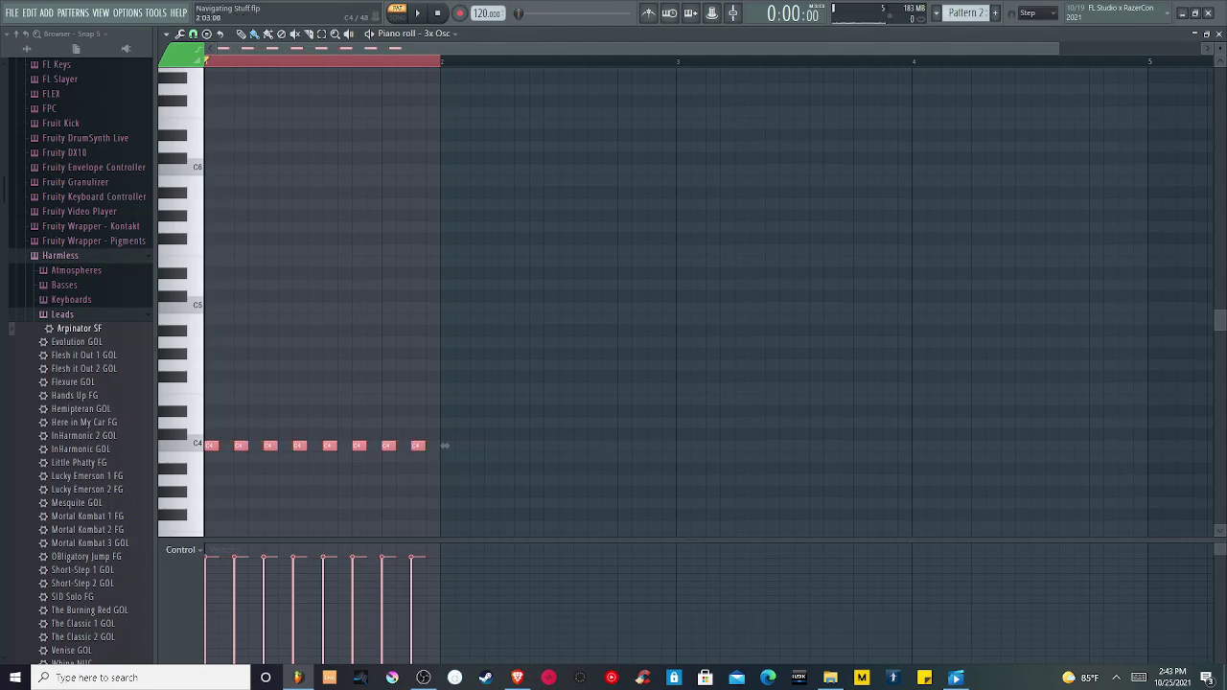
pyautogui.press('space')
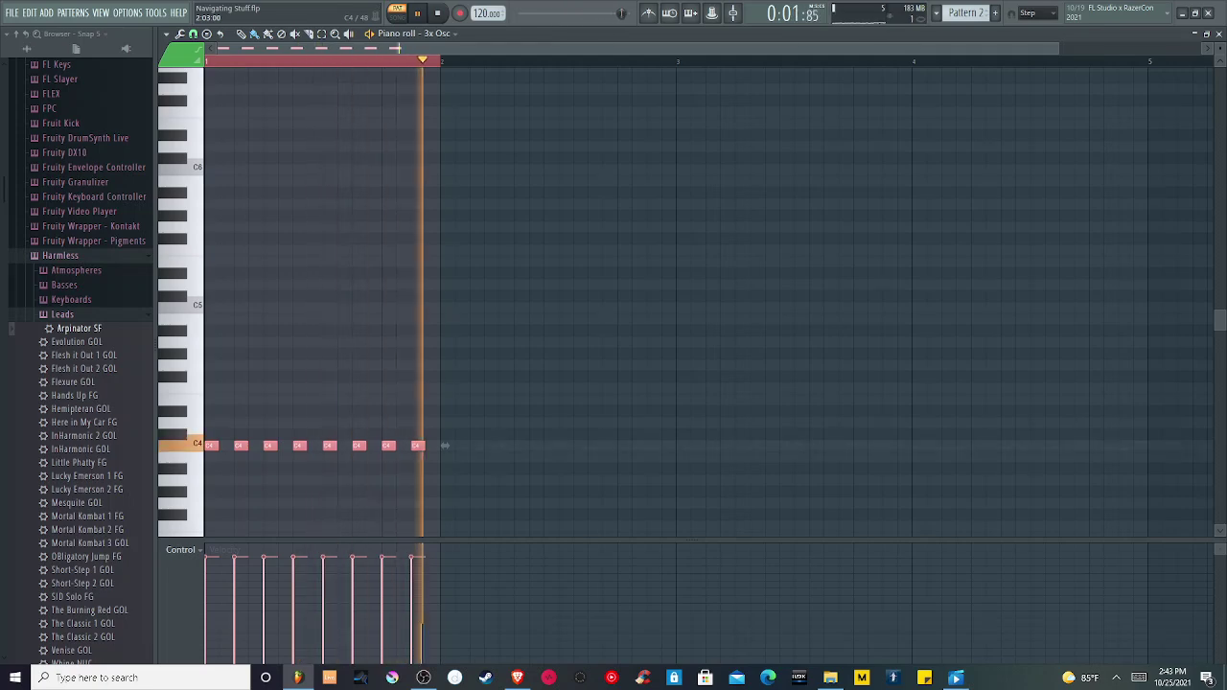
pyautogui.press('space')
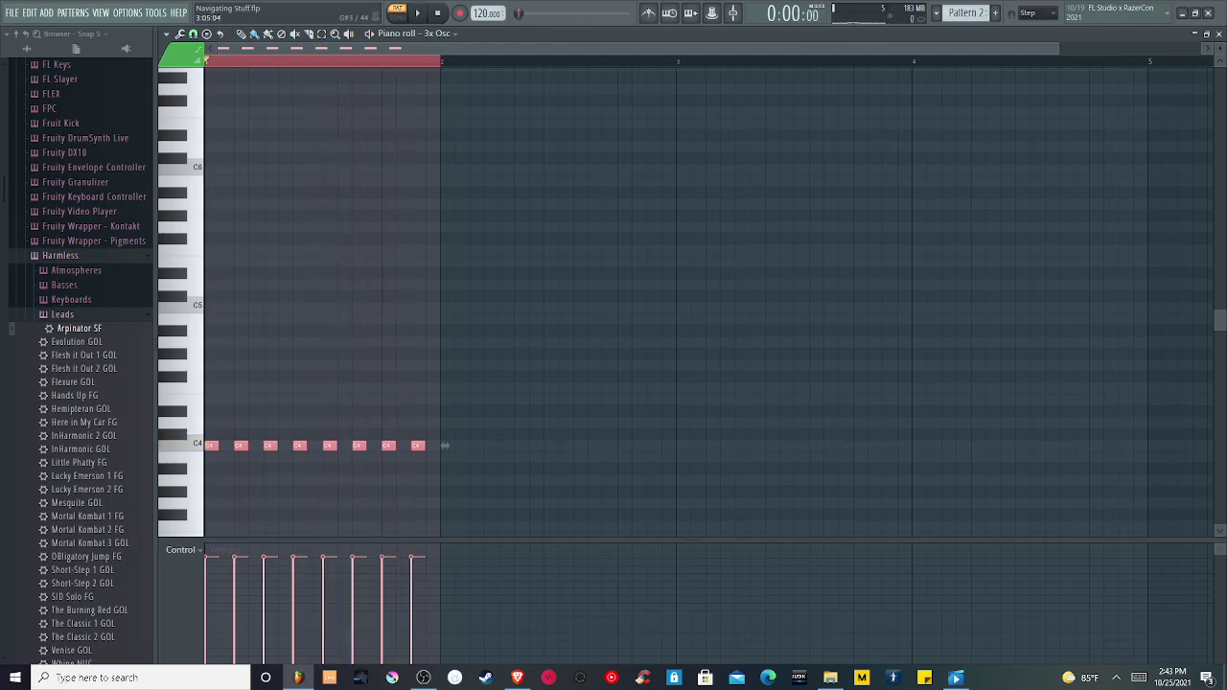
pyautogui.press('space')
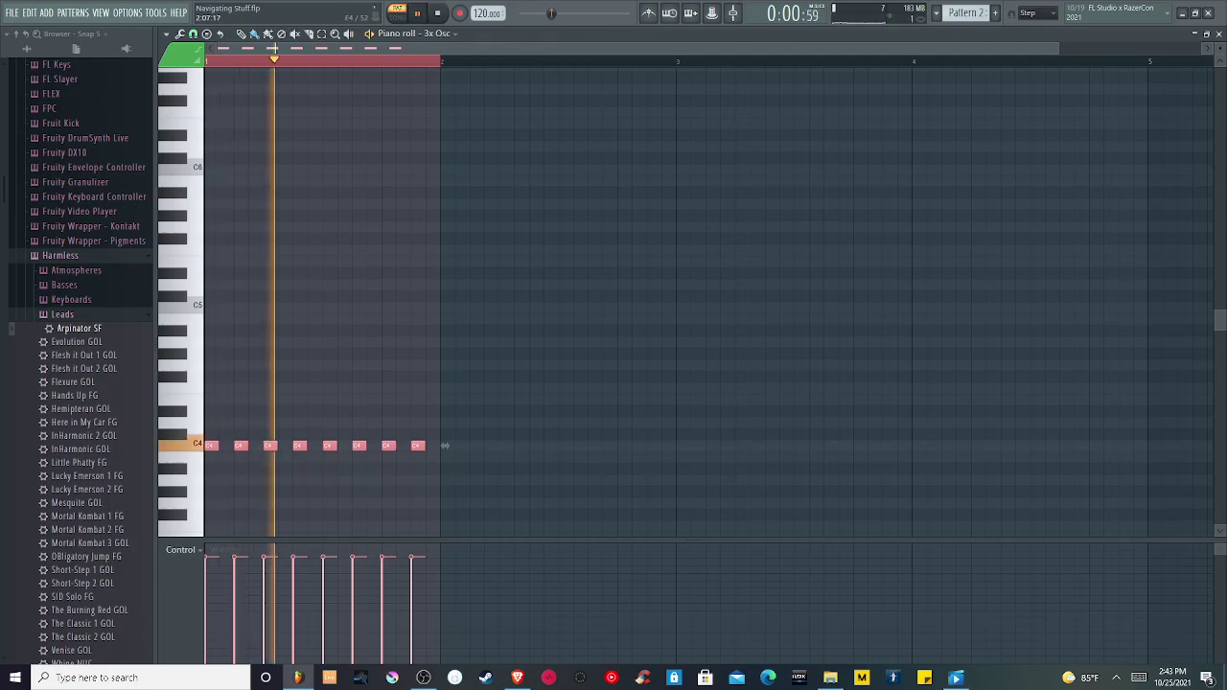
pyautogui.press('space')
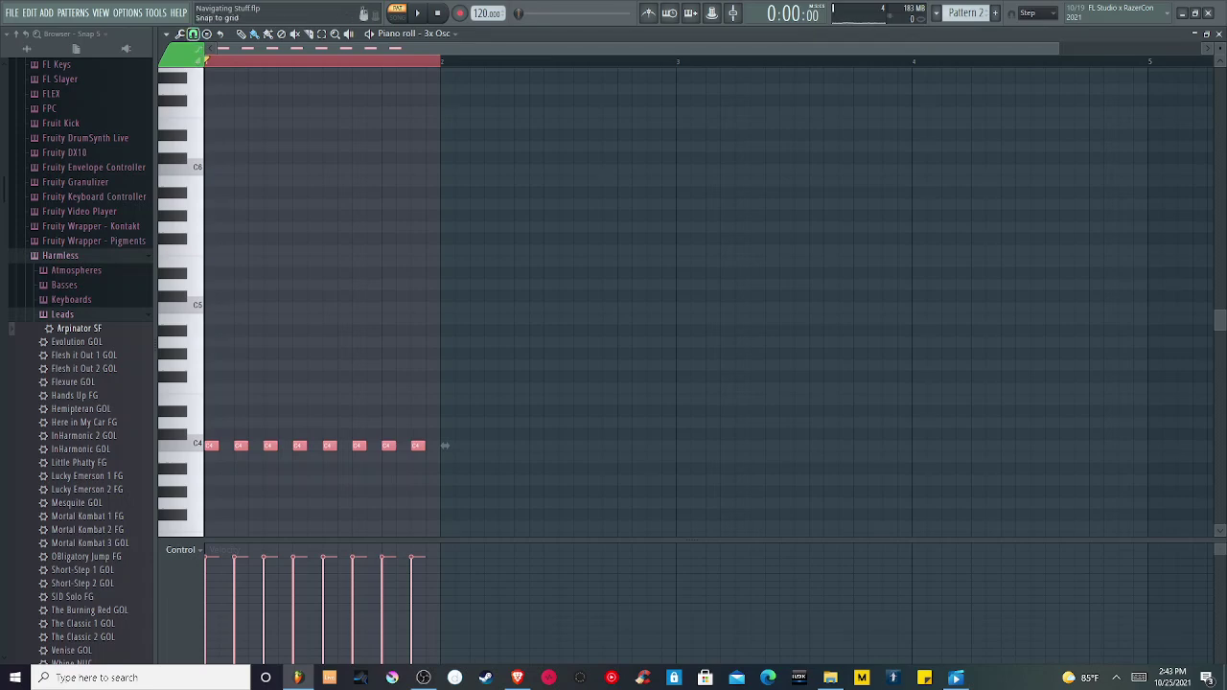
# Step: Set the piano roll snap to 1/2 step, and draw and delete a two-step C#5 test note in bar 1
pyautogui.click(193, 33)
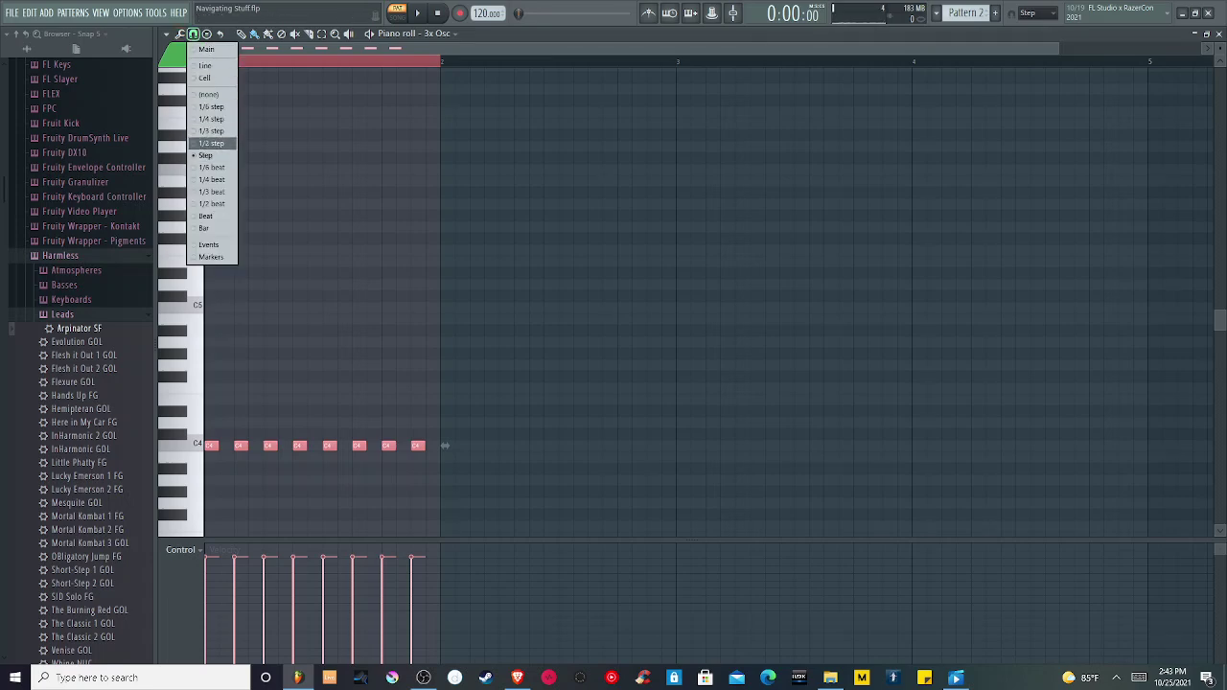
pyautogui.click(213, 142)
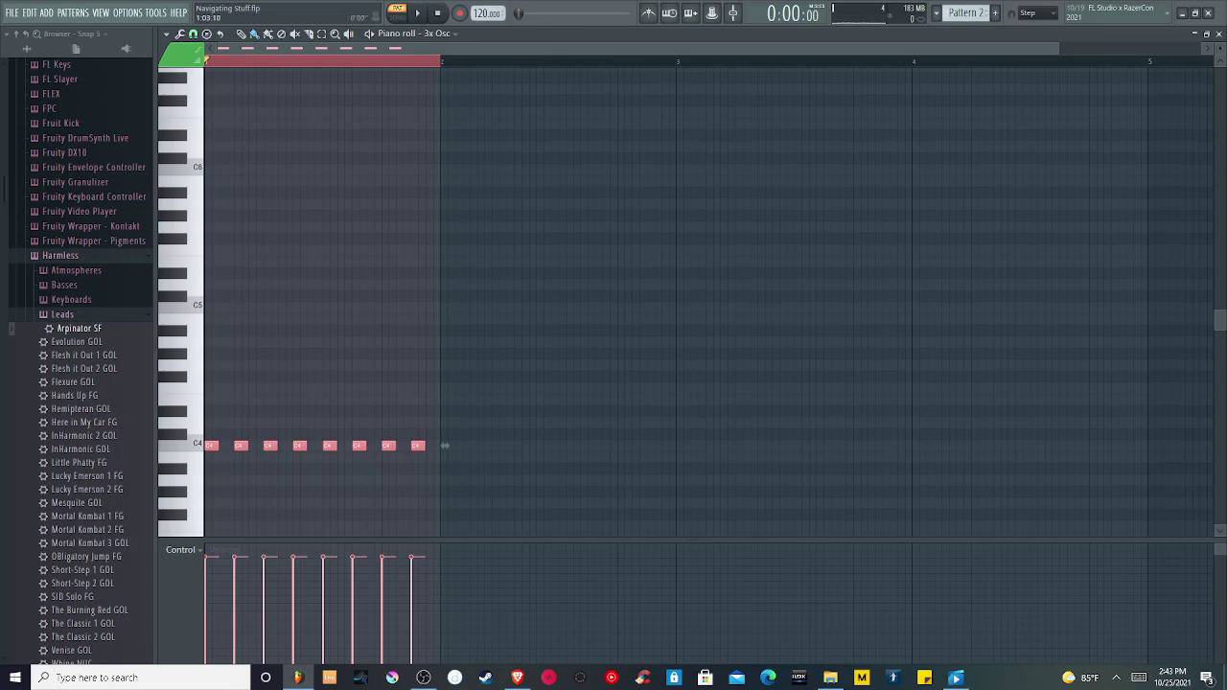
pyautogui.click(292, 296)
pyautogui.moveTo(292, 297); pyautogui.dragTo(233, 296)
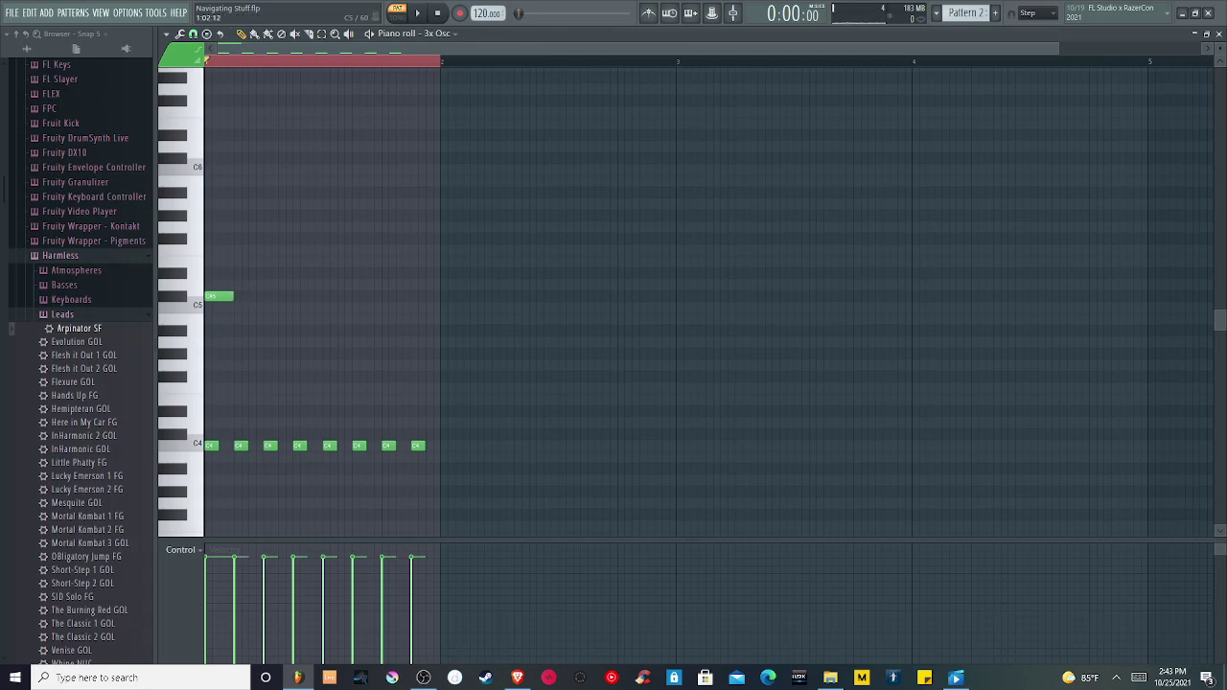
pyautogui.rightClick(220, 296)
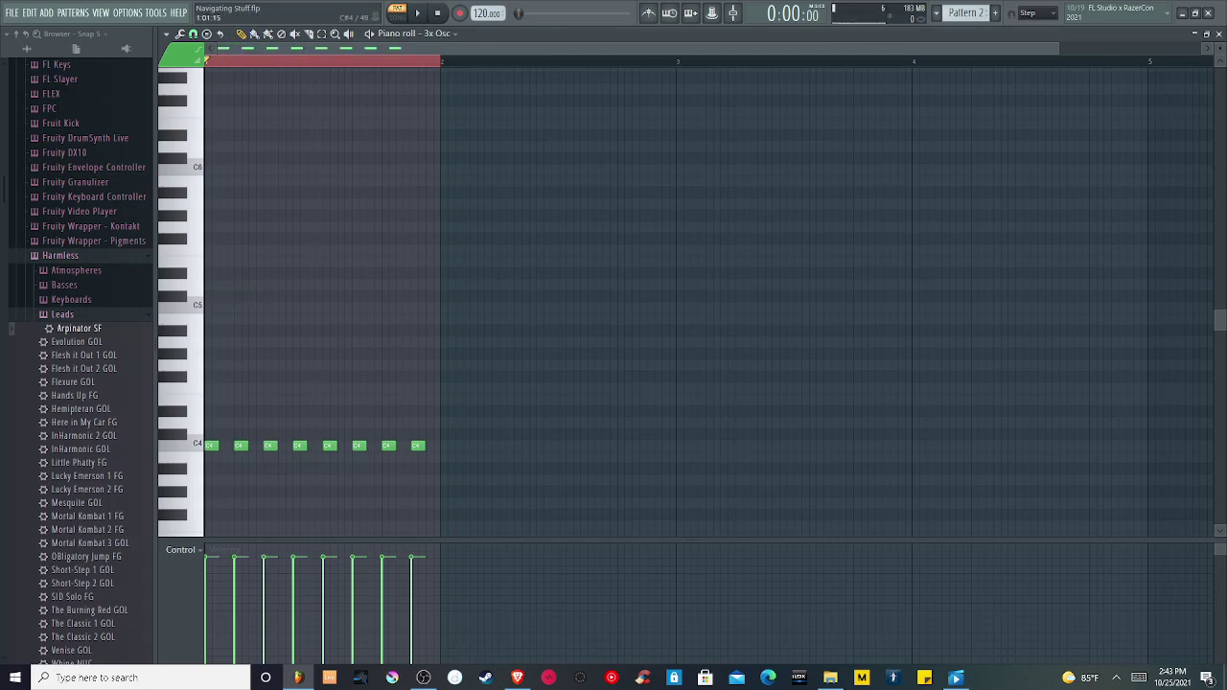
# Step: Select all eight C4 notes, lengthen them to one and a half steps each and play them
pyautogui.hotkey('ctrl', 'a')
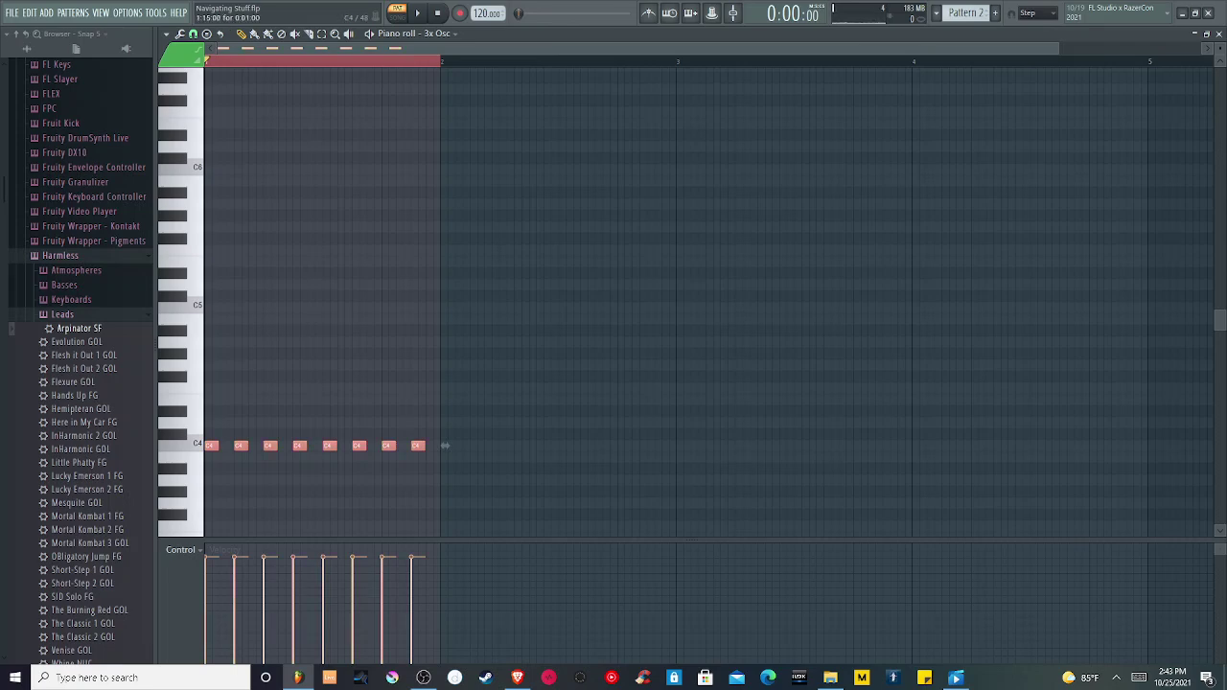
pyautogui.moveTo(444, 445)
pyautogui.mouseDown()
pyautogui.moveTo(628, 446)
pyautogui.moveTo(433, 446)
pyautogui.moveTo(452, 446)
pyautogui.mouseUp()
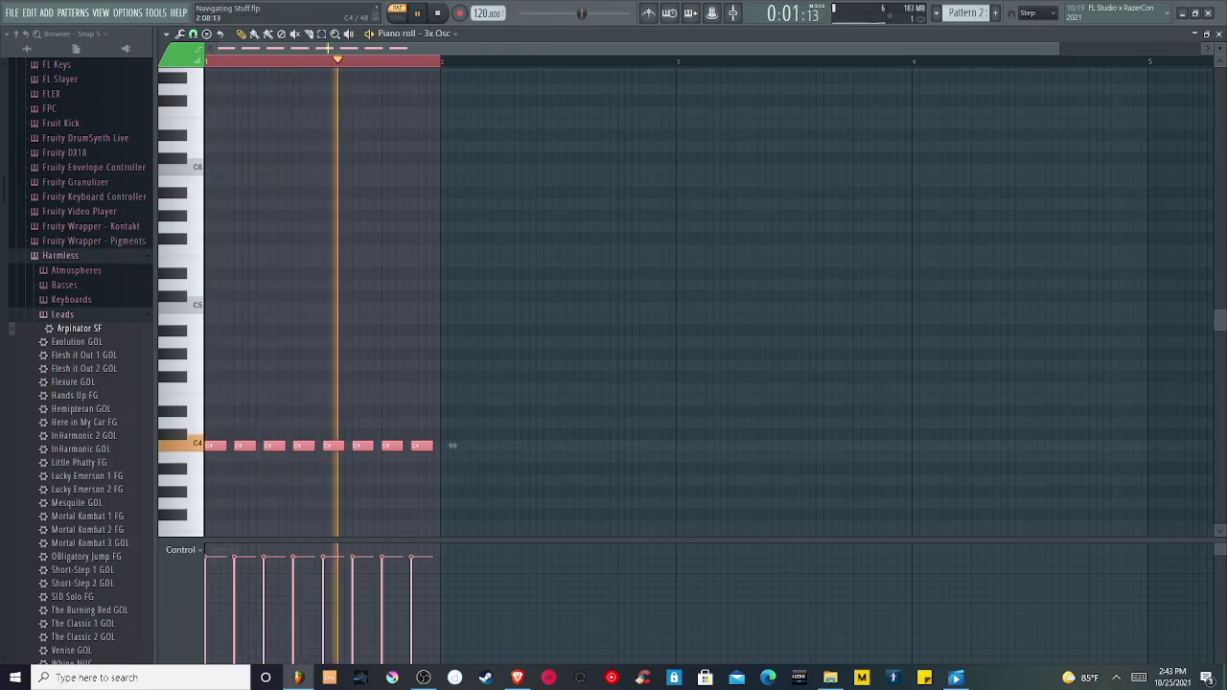
pyautogui.press('space')
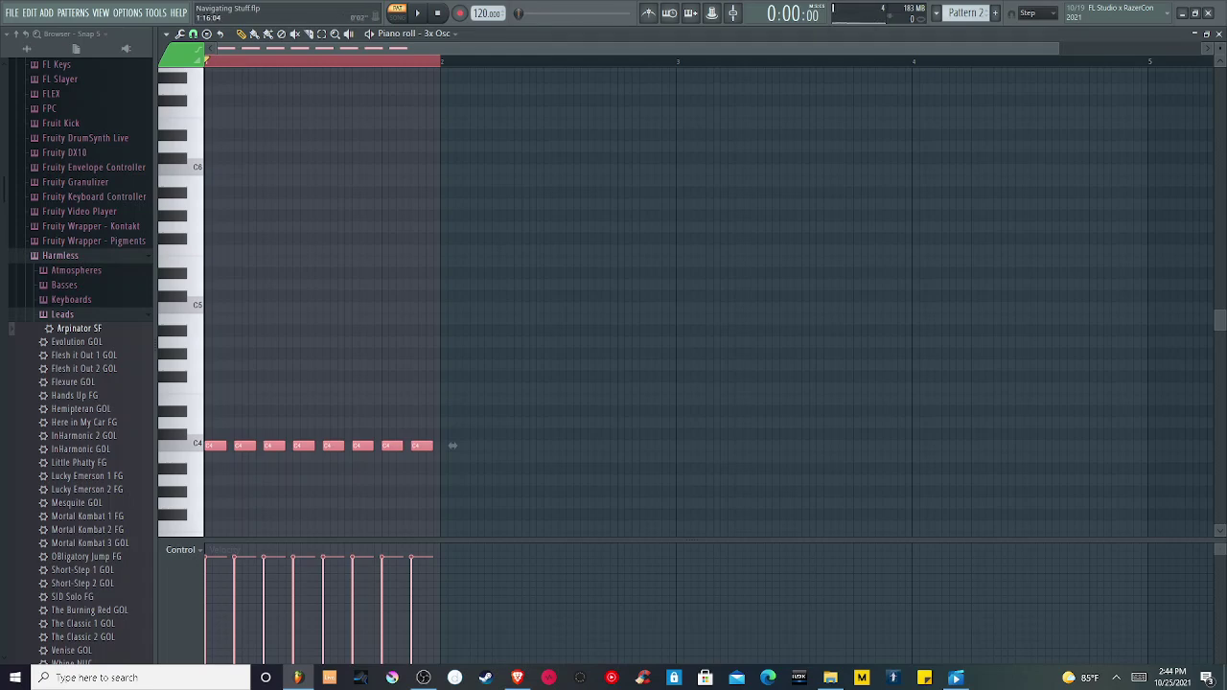
# Step: Return to the channel rack, switch the selection between 3x Osc and Evolution GOL, and open the 3x Osc plugin window
pyautogui.press('F7')
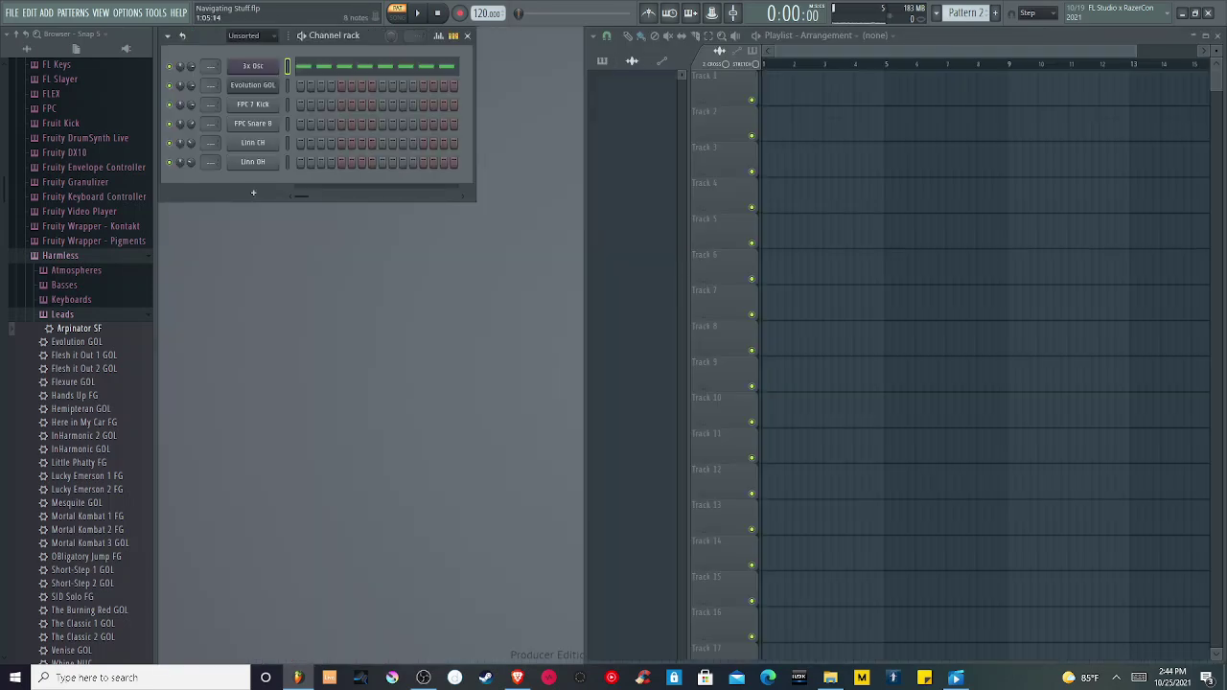
pyautogui.click(287, 86)
pyautogui.click(286, 67)
pyautogui.click(287, 85)
pyautogui.click(252, 66)
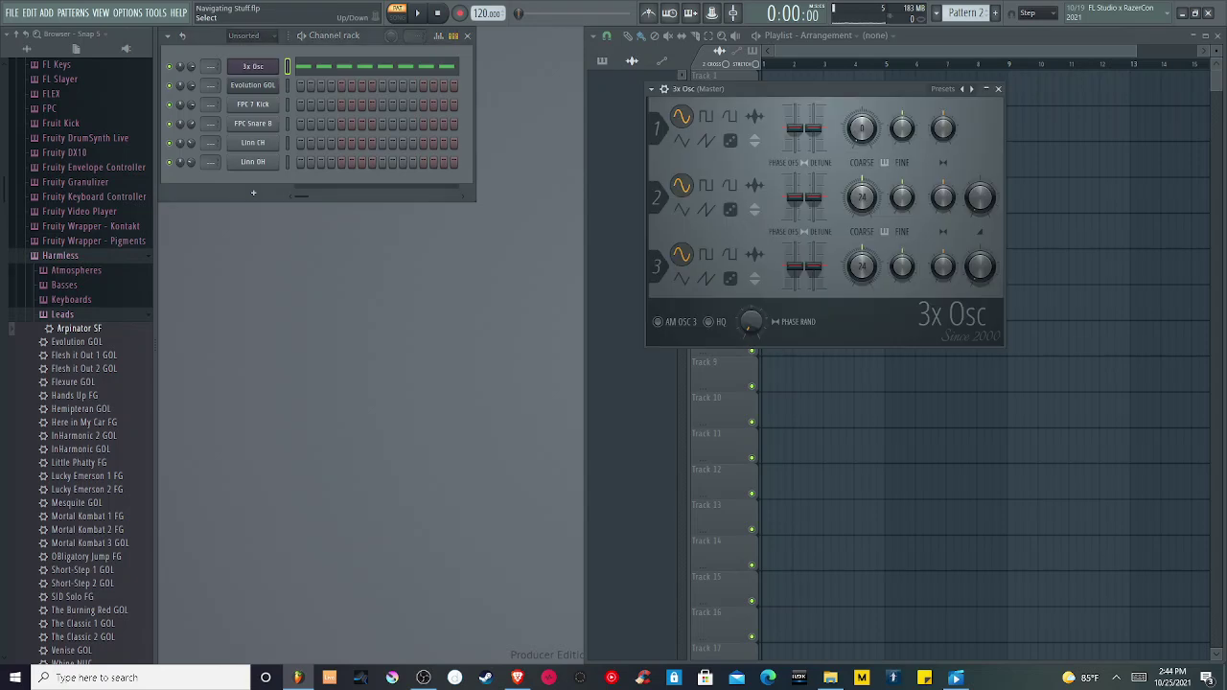
# Step: Move the channel selection down to Linn OH and back up to 3x Osc, and close the plugin window
pyautogui.press('Down')
pyautogui.press('Down')
pyautogui.press('Down')
pyautogui.press('Down')
pyautogui.press('Down')
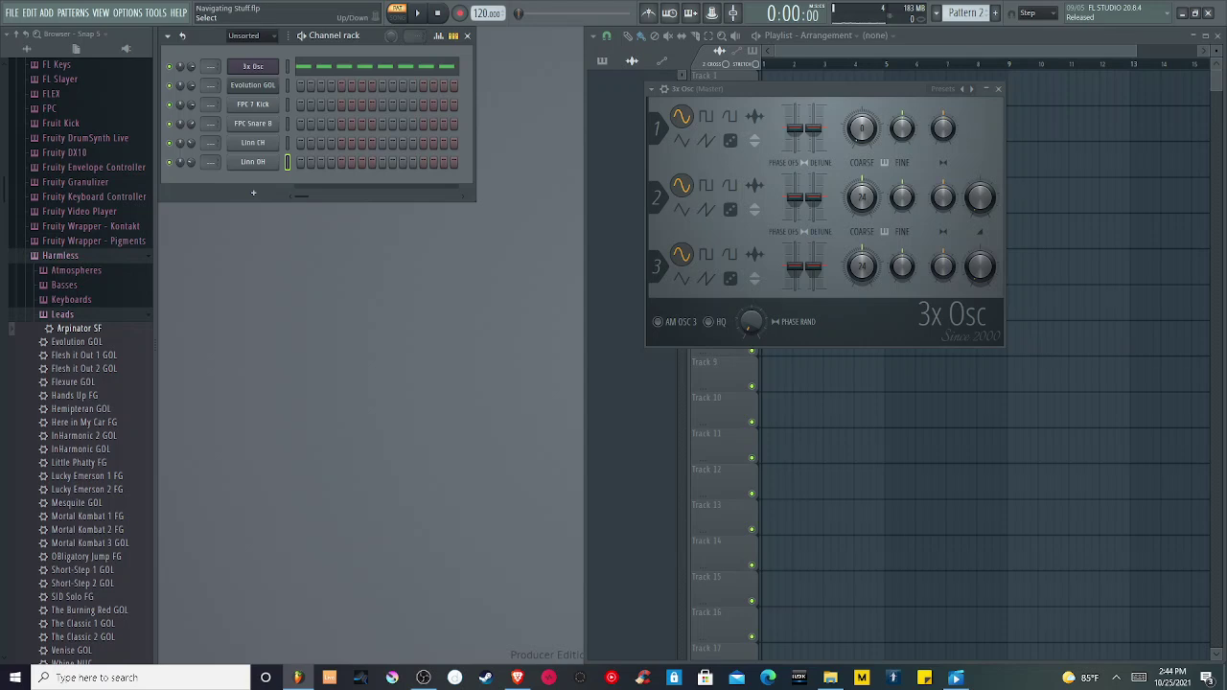
pyautogui.press('Up')
pyautogui.press('Up')
pyautogui.press('Up')
pyautogui.press('Up')
pyautogui.press('Up')
pyautogui.press('Down')
pyautogui.press('Up')
pyautogui.press('Escape')
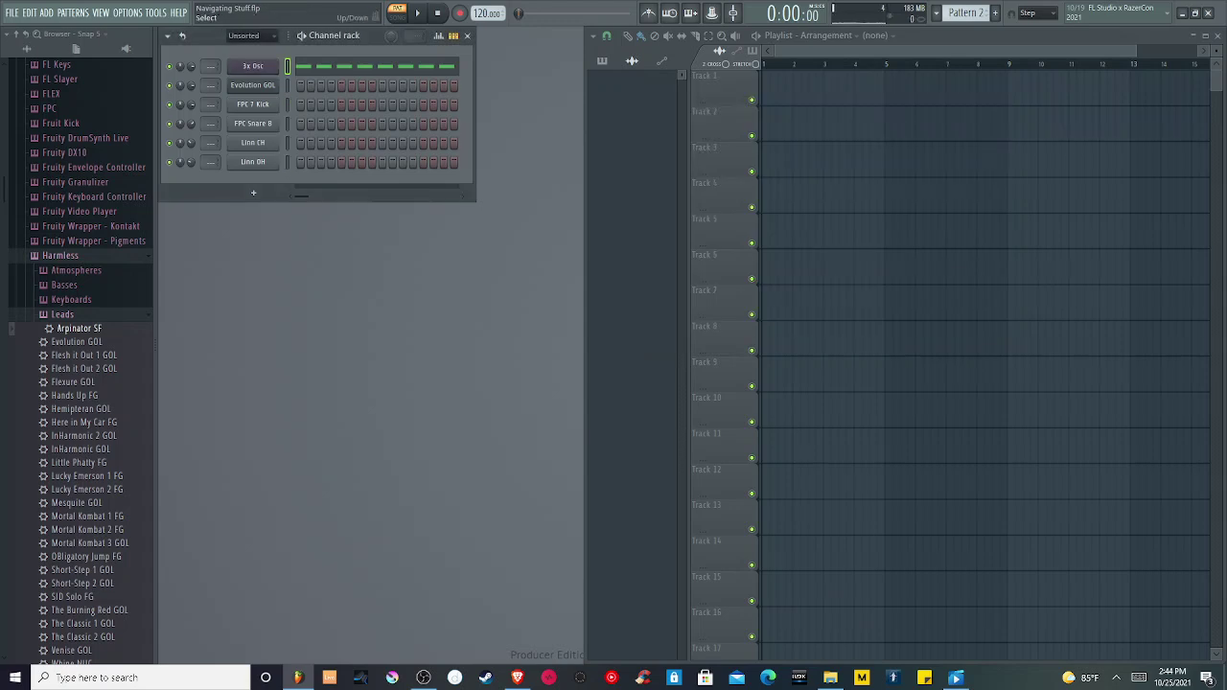
# Step: Select the Evolution GOL channel and open its piano roll
pyautogui.press('Down')
pyautogui.click(252, 84)
pyautogui.click(847, 224)
pyautogui.rightClick(253, 85)
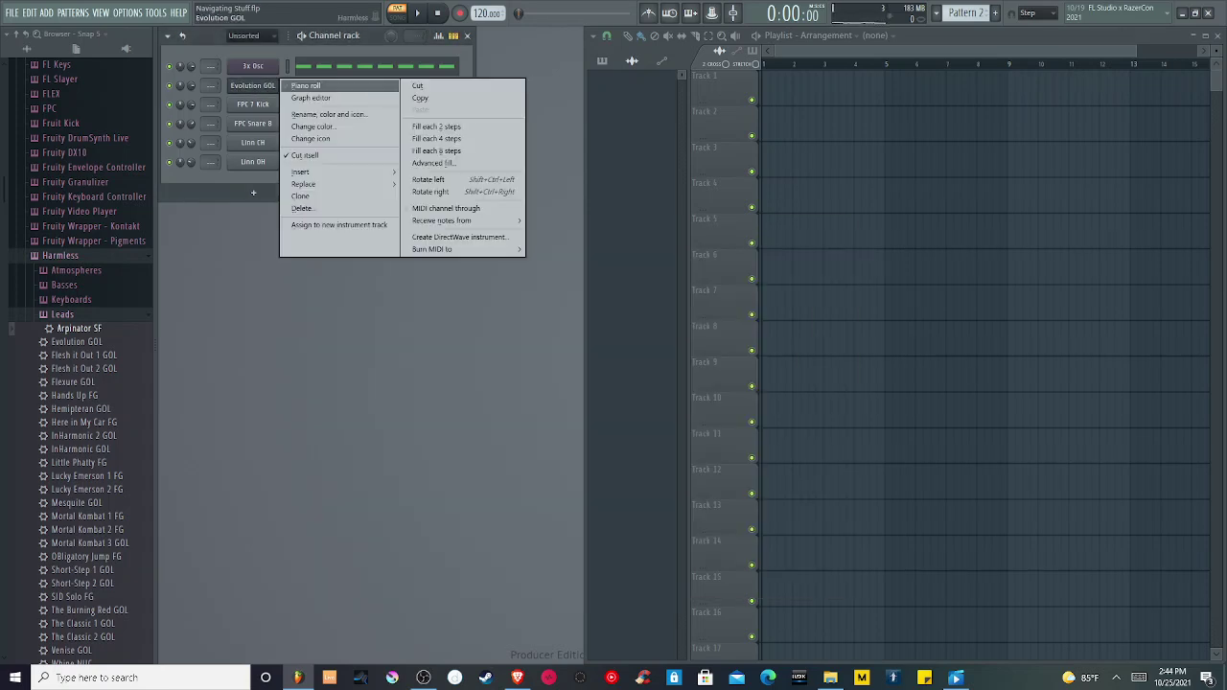
pyautogui.click(288, 86)
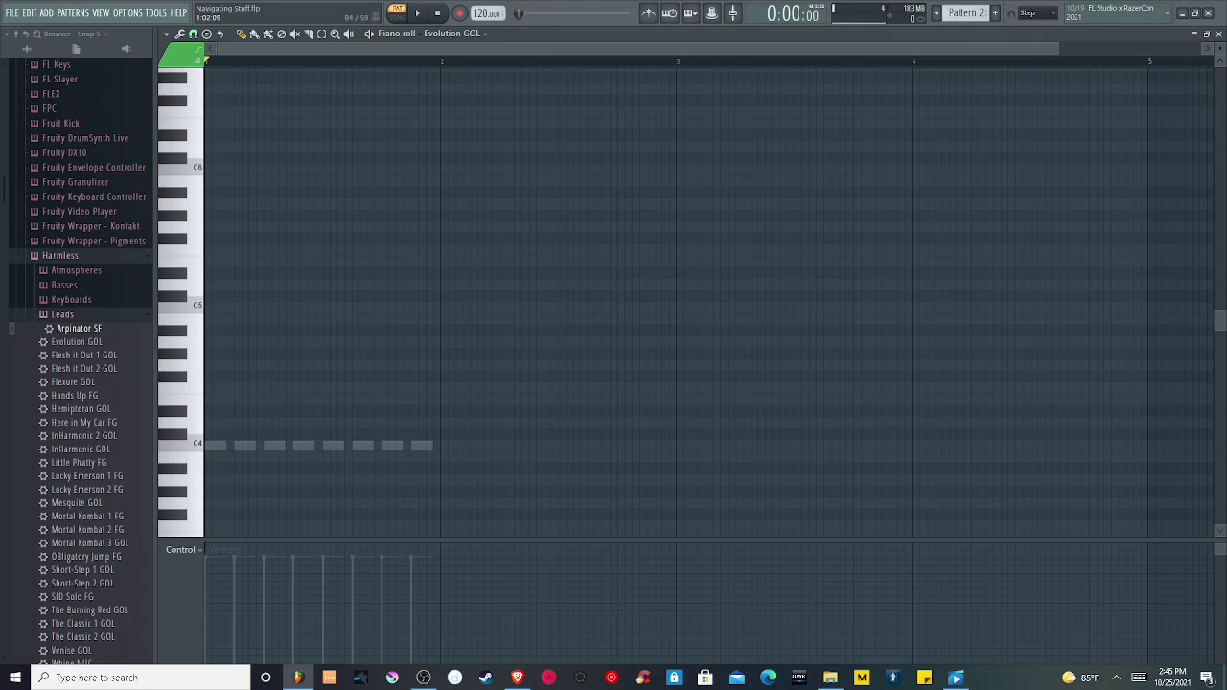
# Step: Draw a two-step C5 note at the start of bar 1 and set the snap to Step
pyautogui.click(215, 306)
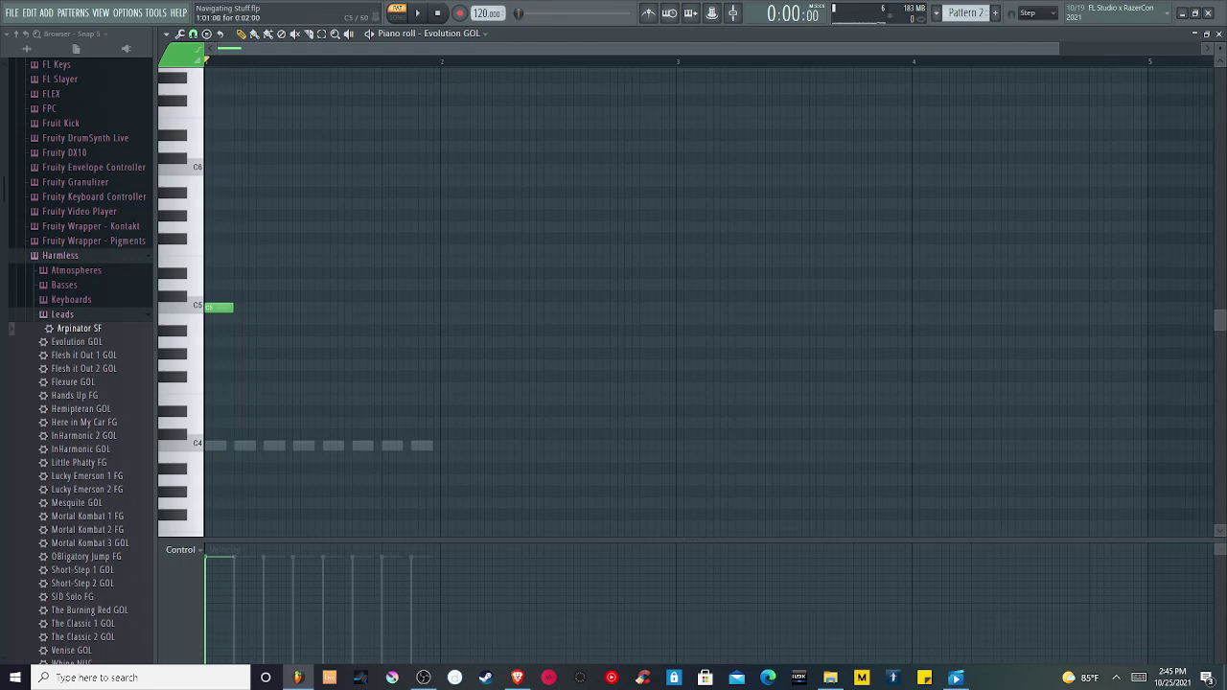
pyautogui.click(192, 34)
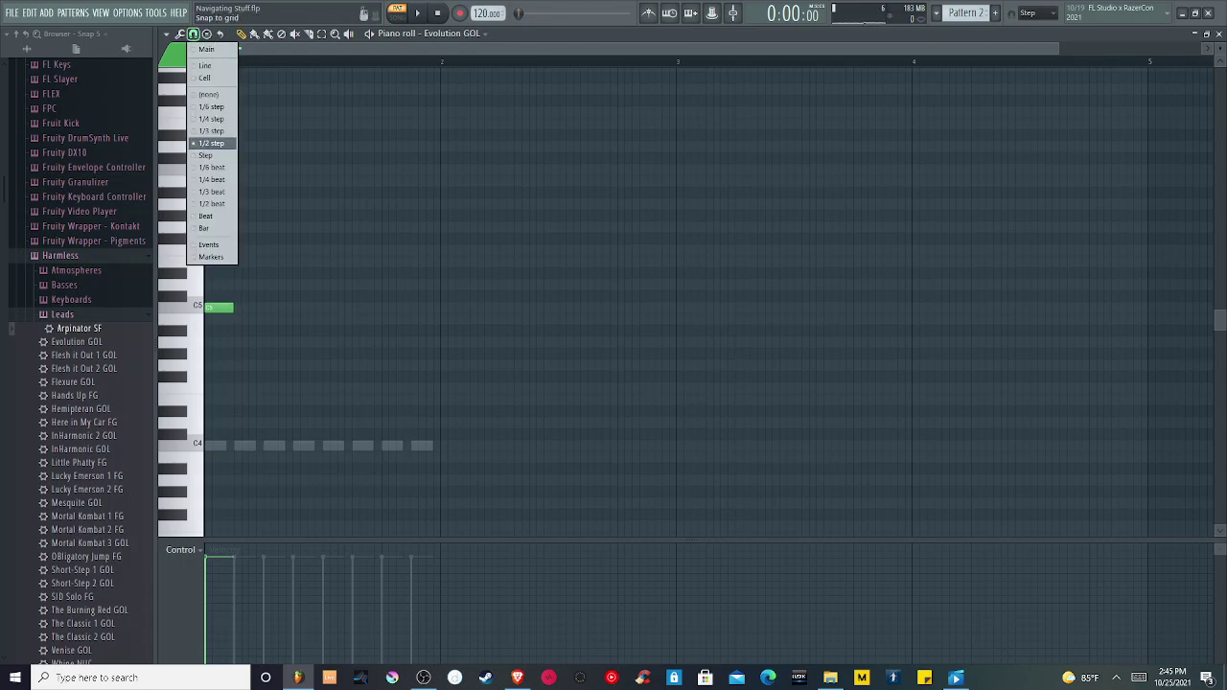
pyautogui.click(205, 155)
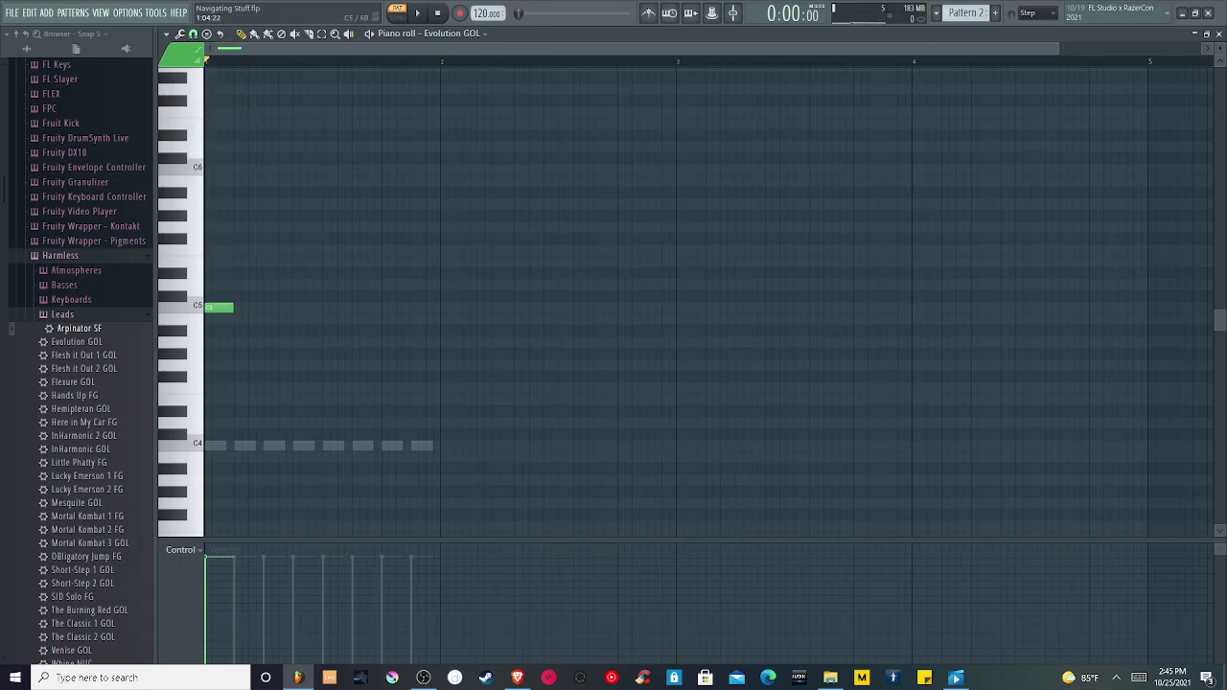
# Step: Add two-step notes in bar 1, C5 on steps 5, 9 and 15 and D5 on step 12, and play the melody
pyautogui.click(277, 307)
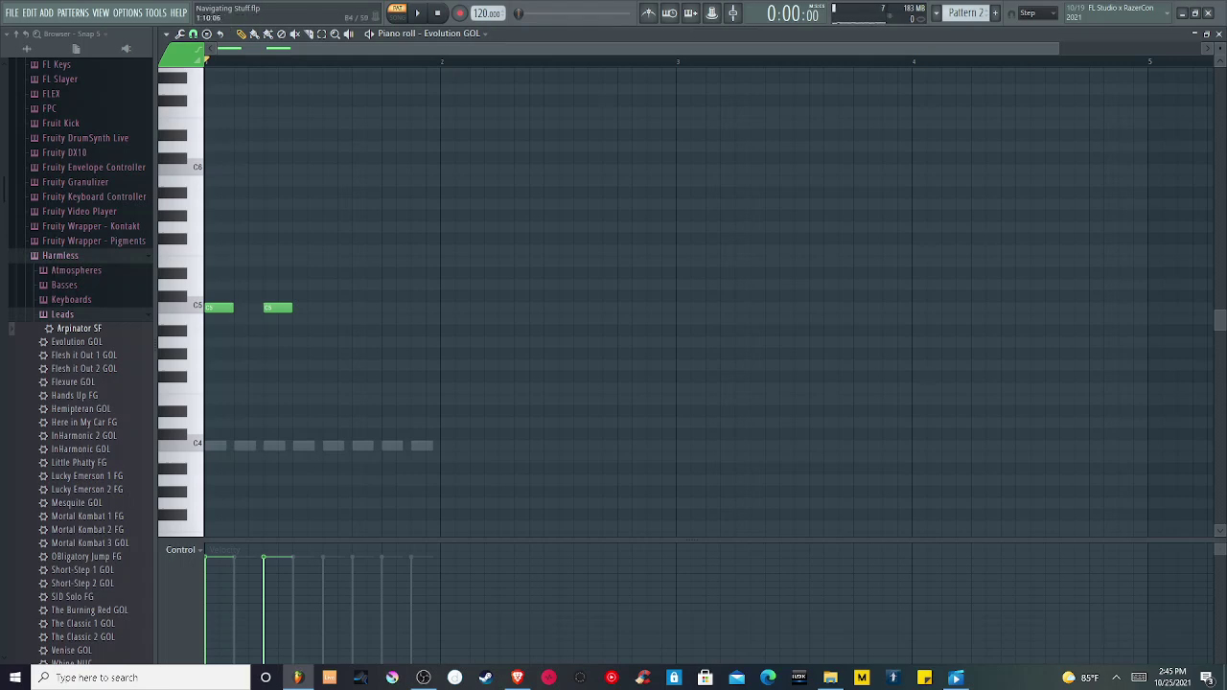
pyautogui.click(337, 307)
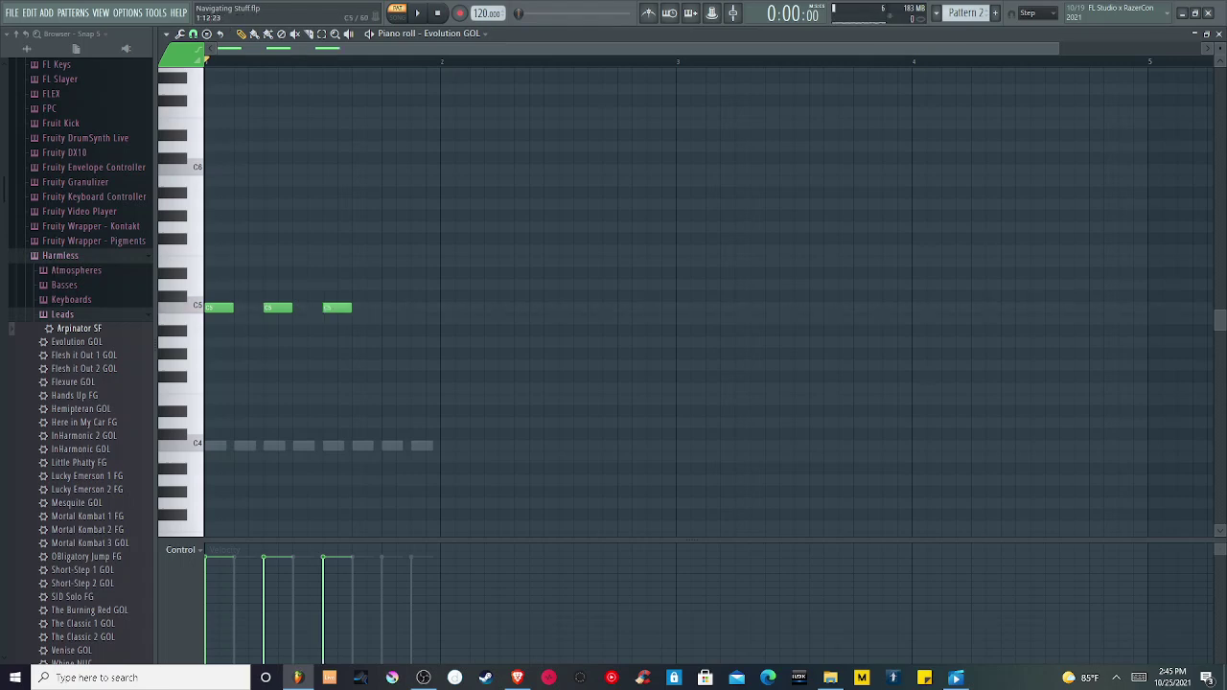
pyautogui.click(376, 285)
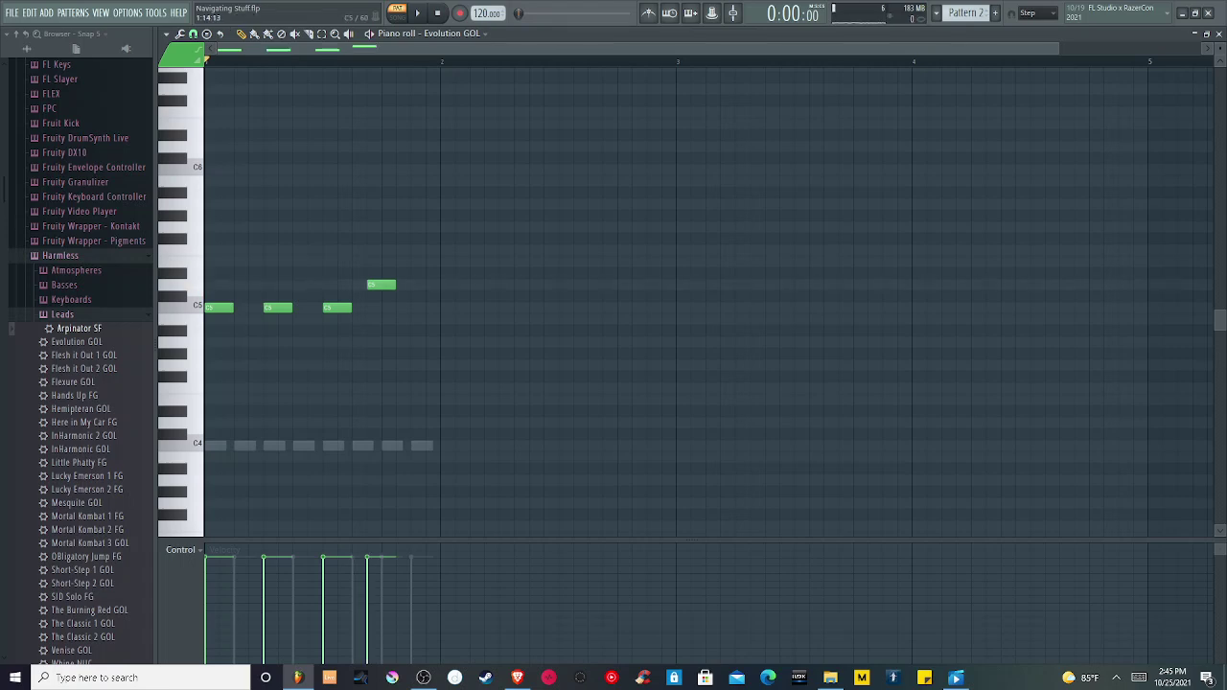
pyautogui.click(418, 307)
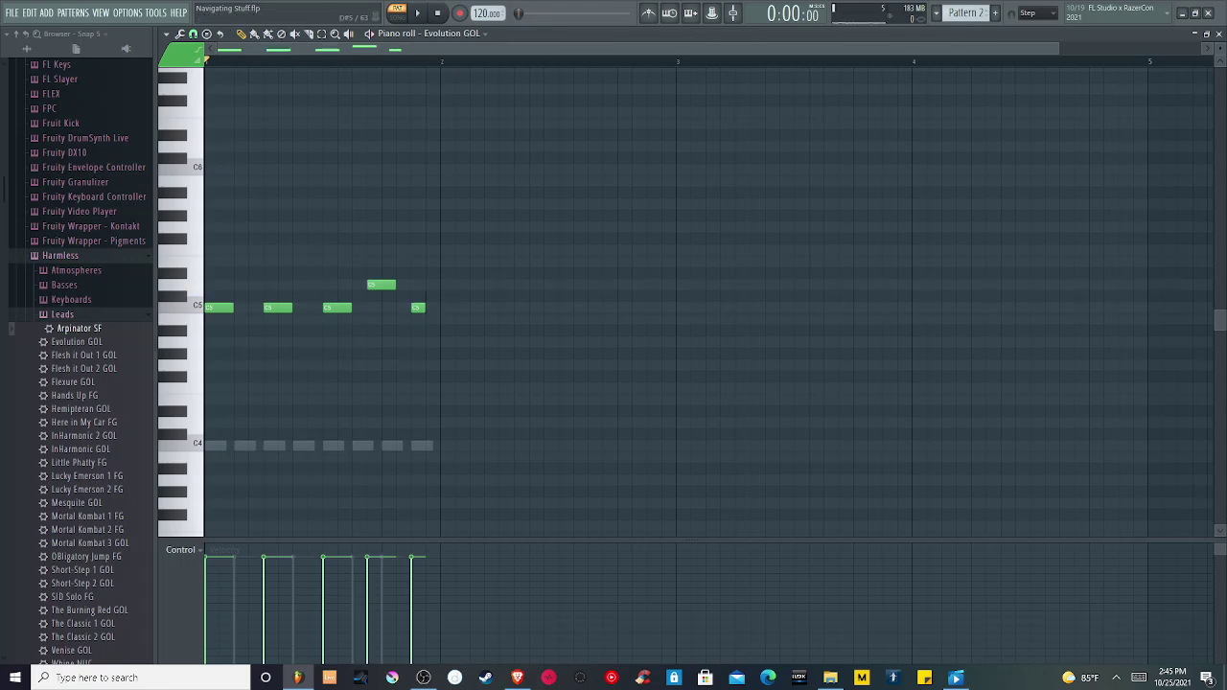
pyautogui.moveTo(424, 308); pyautogui.dragTo(382, 284)
pyautogui.press('space')
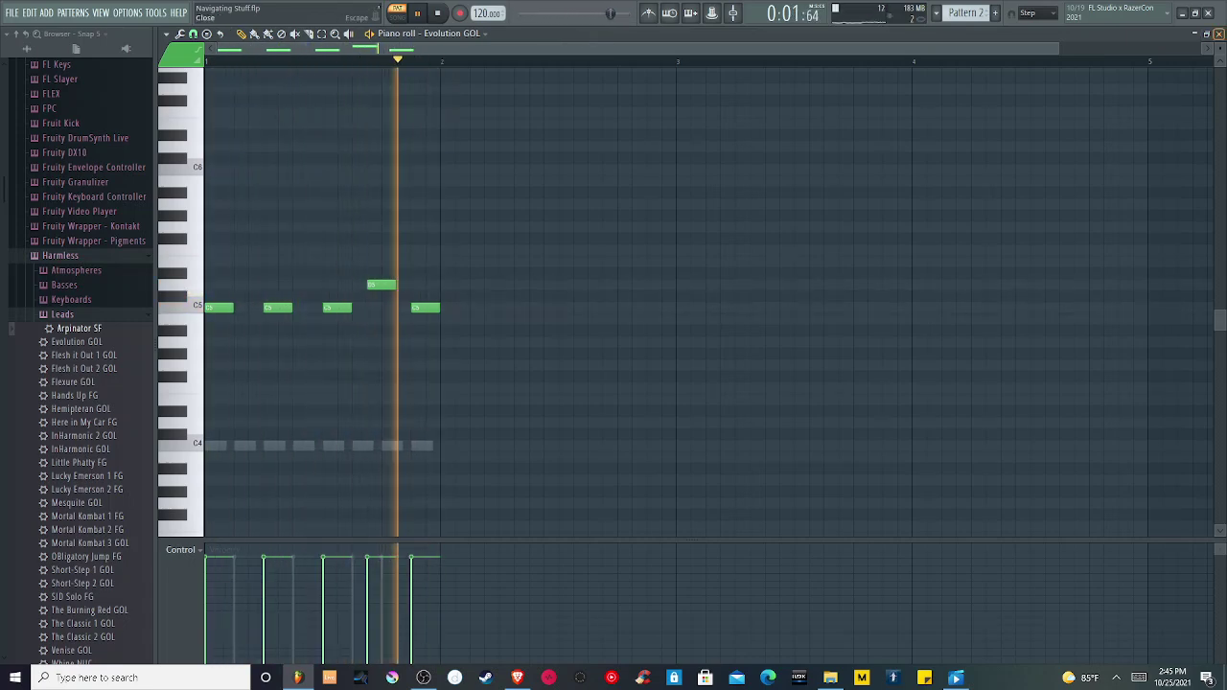
pyautogui.click(437, 13)
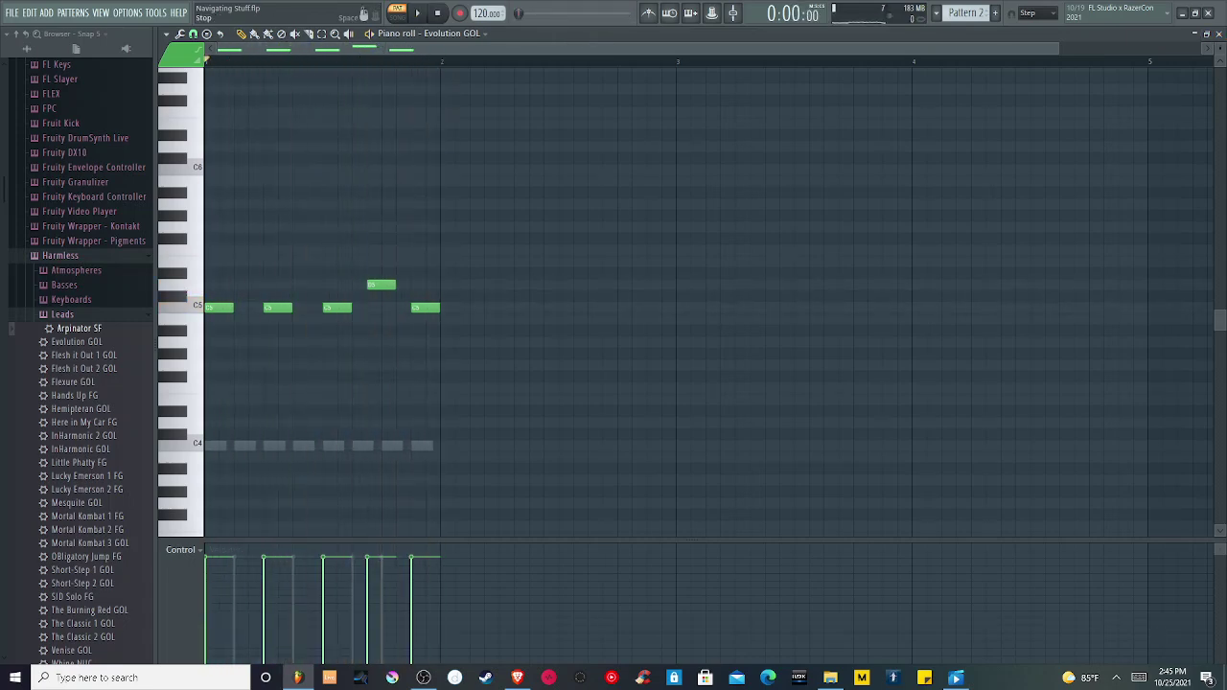
# Step: Return to the channel rack and play the 3x Osc and Evolution GOL melodies together
pyautogui.press('F7')
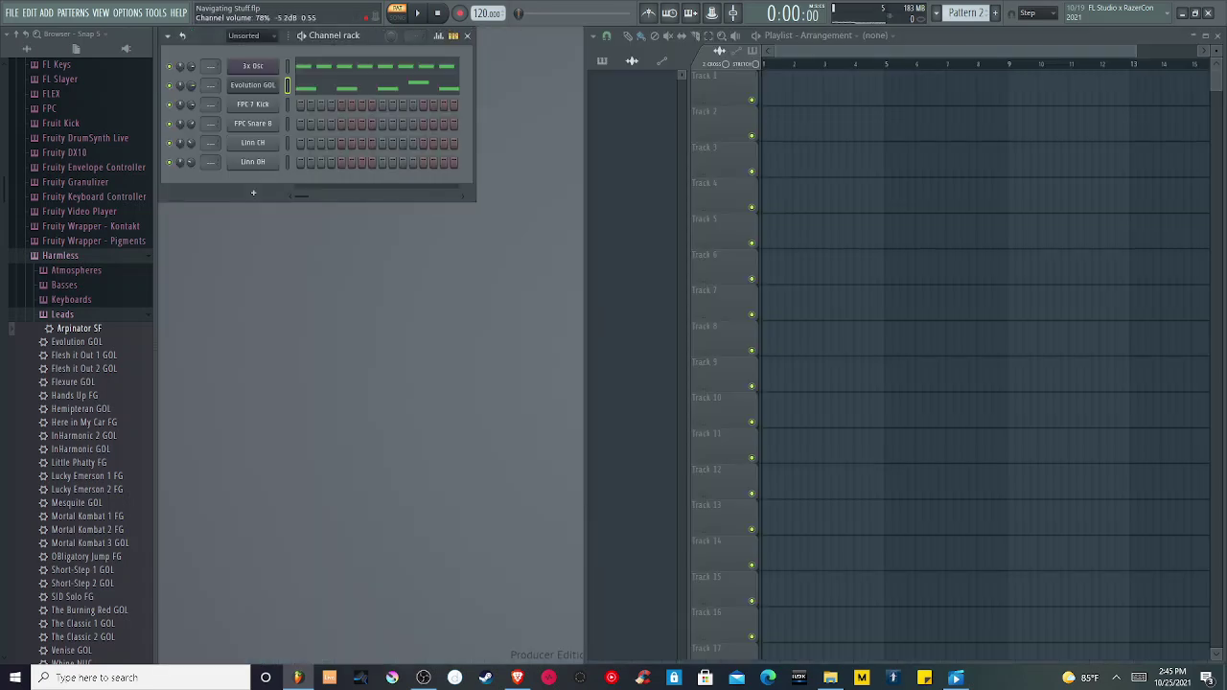
pyautogui.press('space')
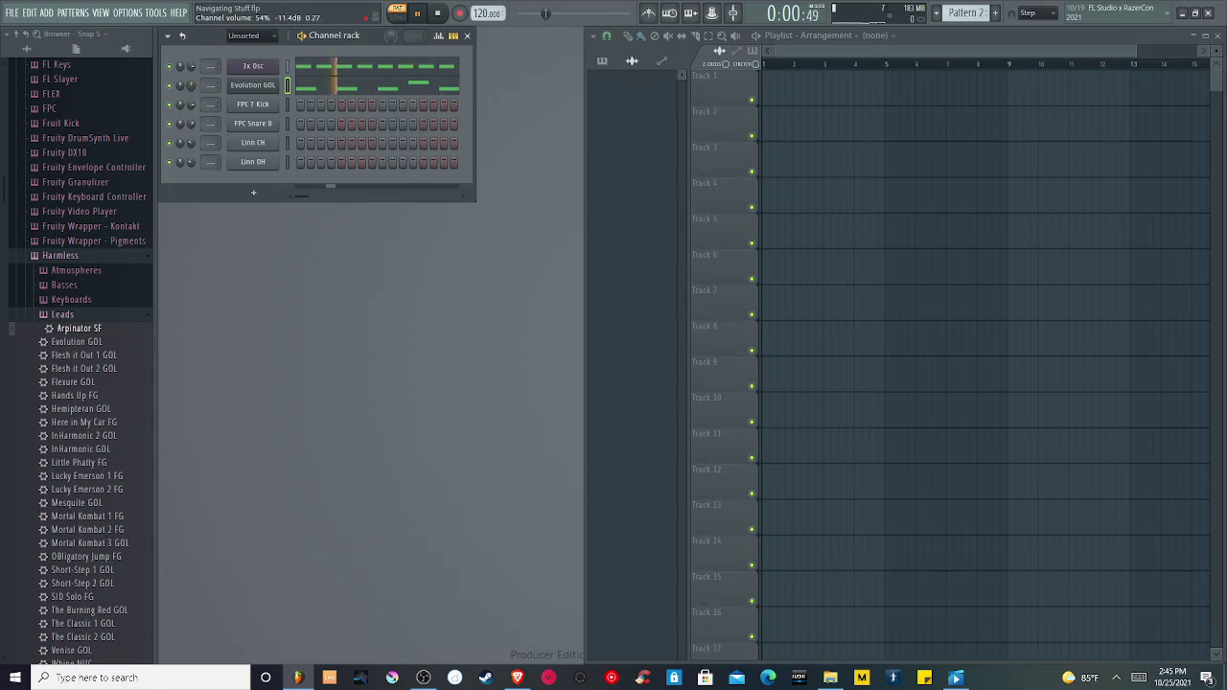
pyautogui.press('space')
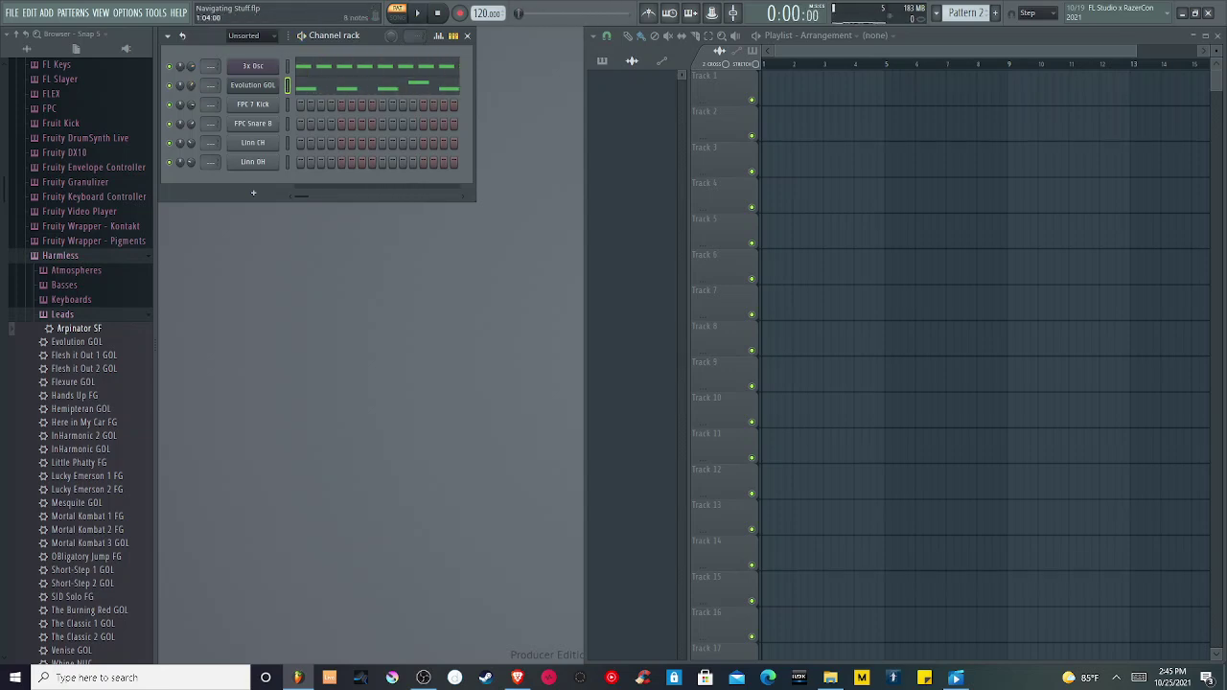
pyautogui.press('space')
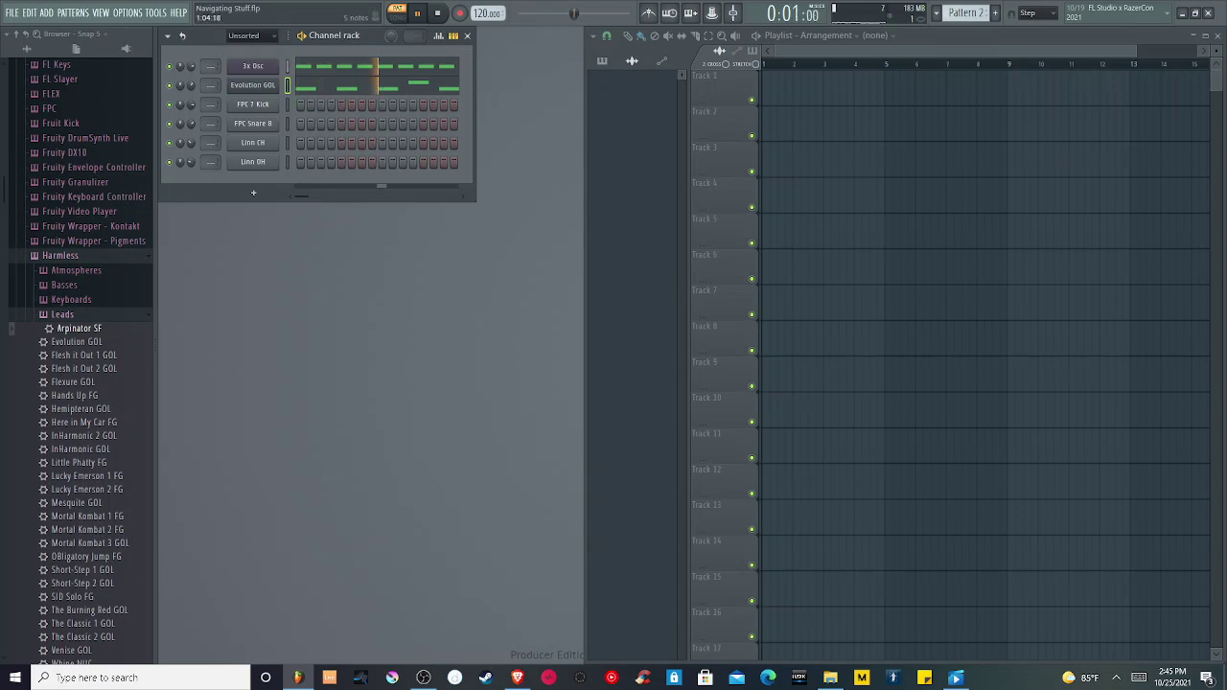
pyautogui.press('space')
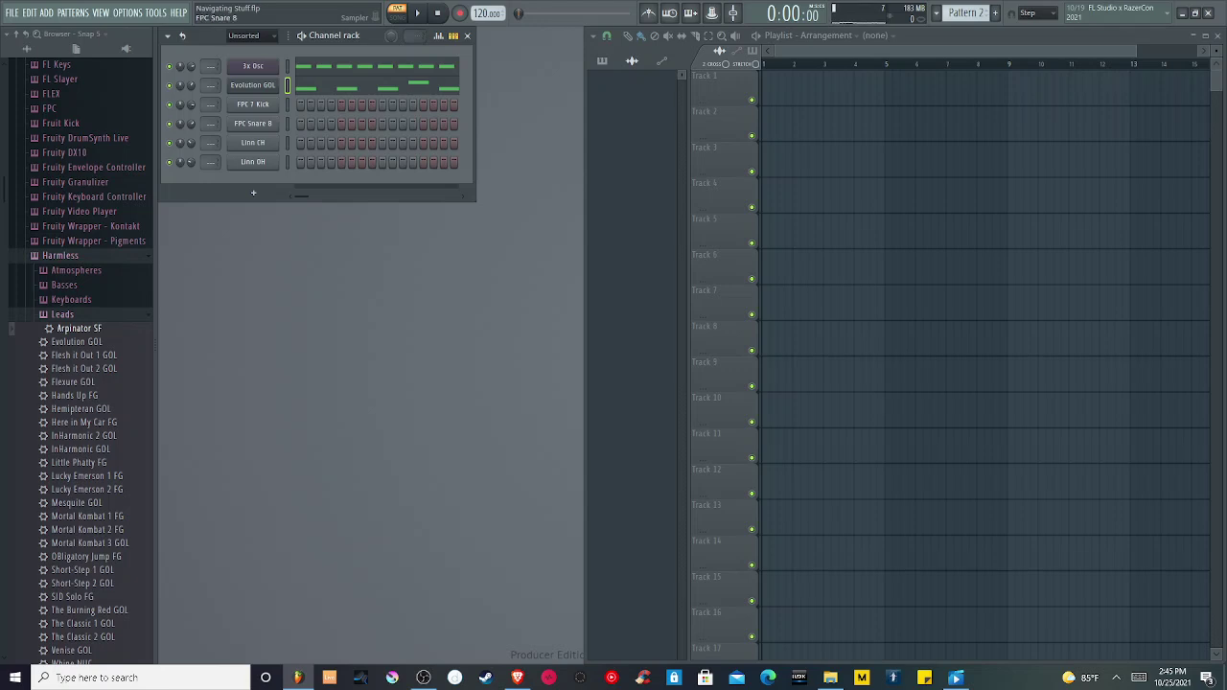
# Step: Place FPC 7 Kick hits on steps 1, 5, 9 and 13 and play the pattern
pyautogui.click(300, 105)
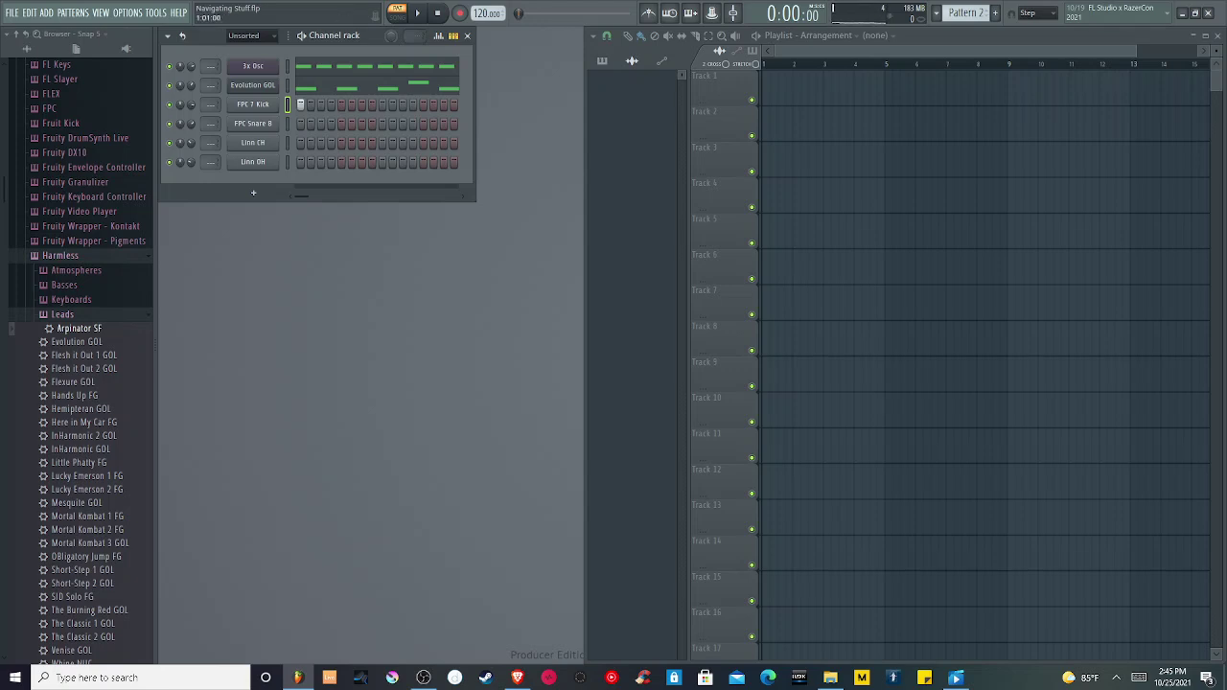
pyautogui.click(341, 103)
pyautogui.click(383, 104)
pyautogui.click(423, 103)
pyautogui.press('space')
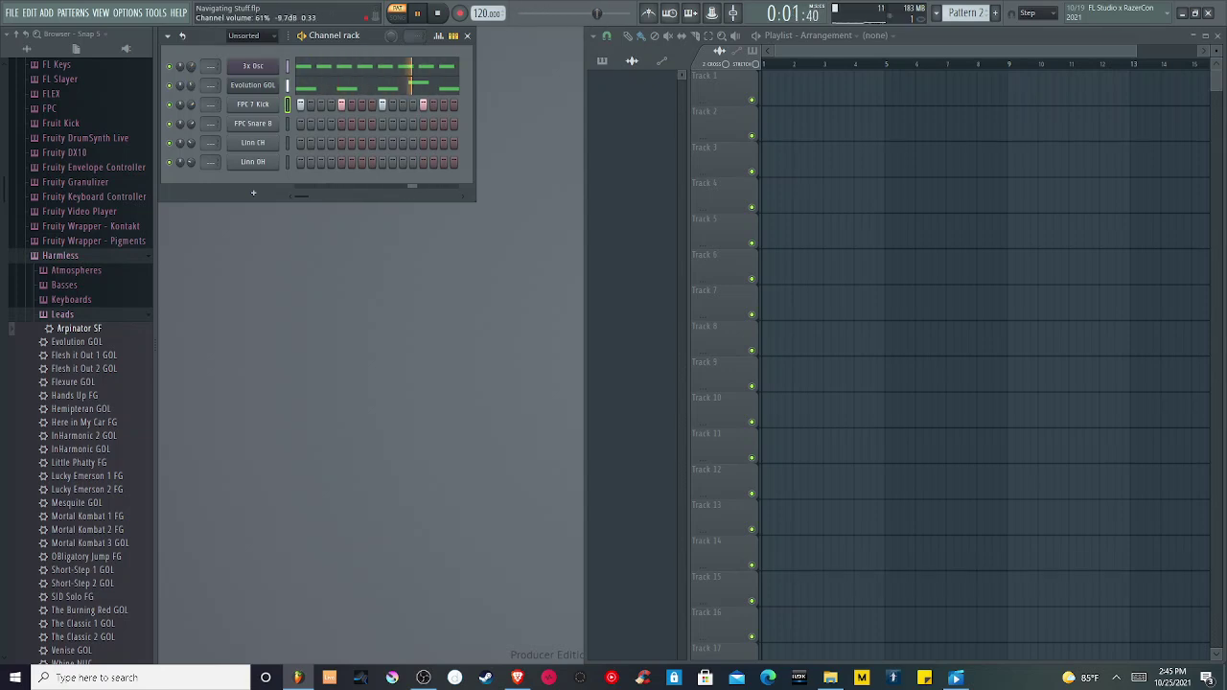
# Step: Raise the FPC 7 Kick channel's volume while the pattern plays and stop playback
pyautogui.moveTo(191, 104); pyautogui.dragTo(191, 79)
pyautogui.press('space')
# Step: Place FPC Snare hits on steps 5 and 13 and play the pattern
pyautogui.click(341, 124)
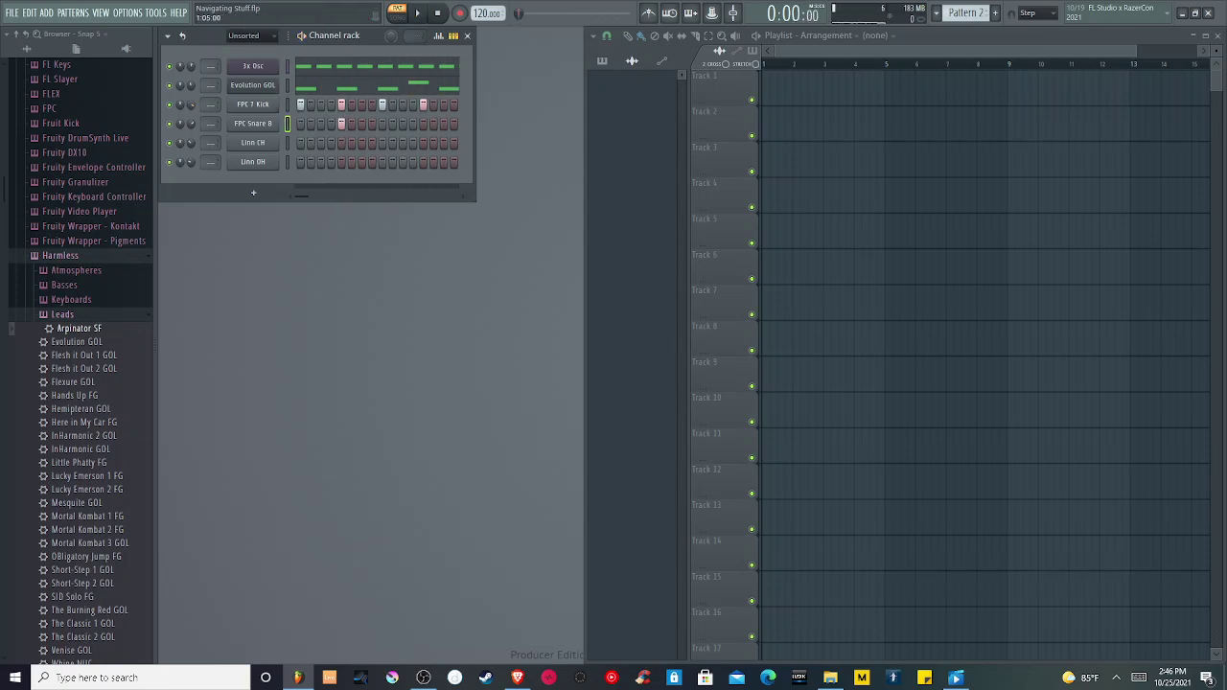
pyautogui.click(423, 124)
pyautogui.press('space')
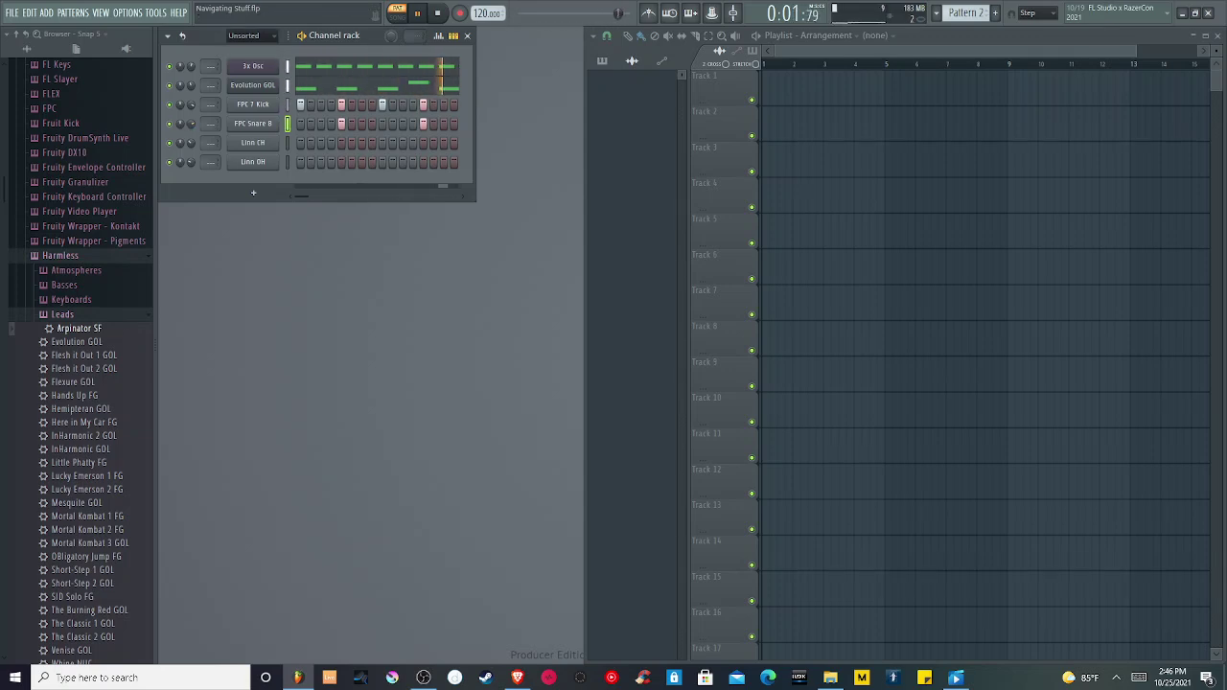
pyautogui.press('space')
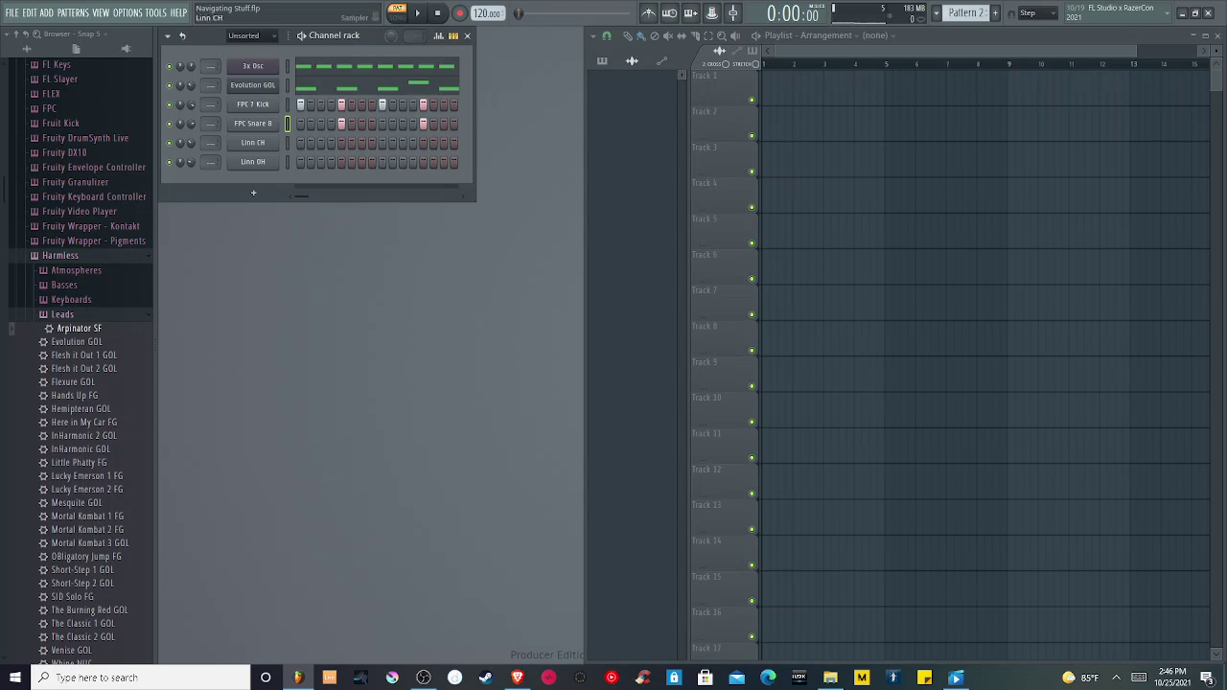
# Step: Fill every second step of the Linn CH channel and play the pattern
pyautogui.rightClick(258, 144)
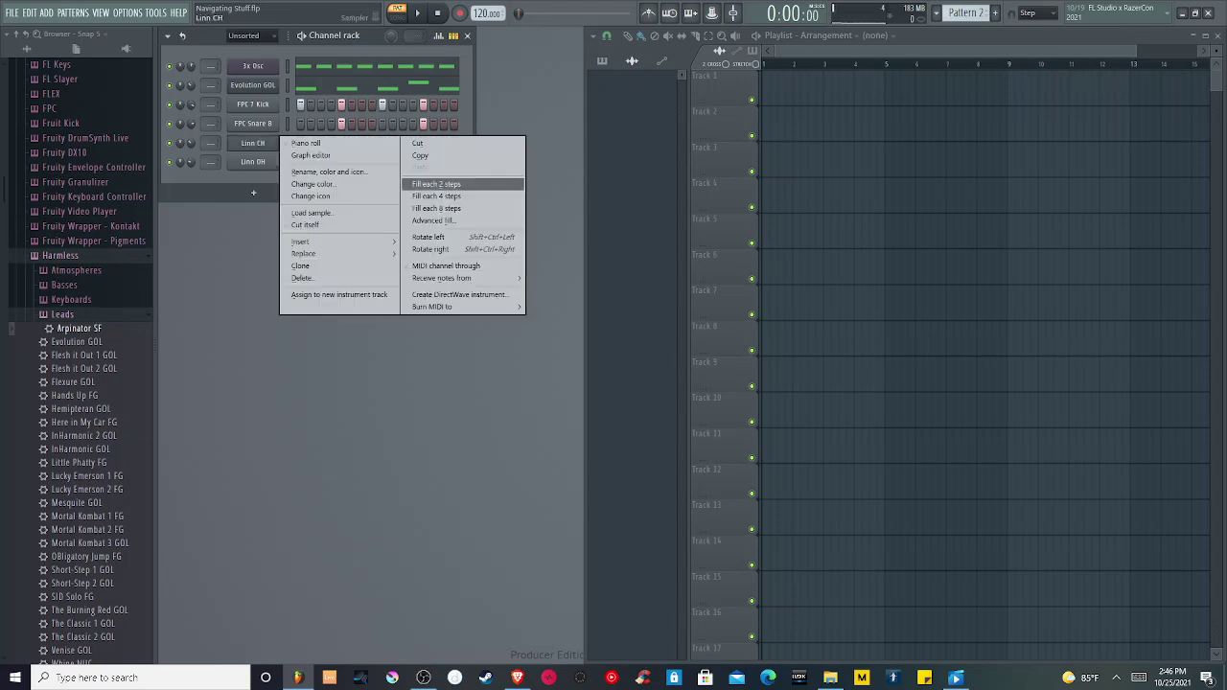
pyautogui.click(436, 183)
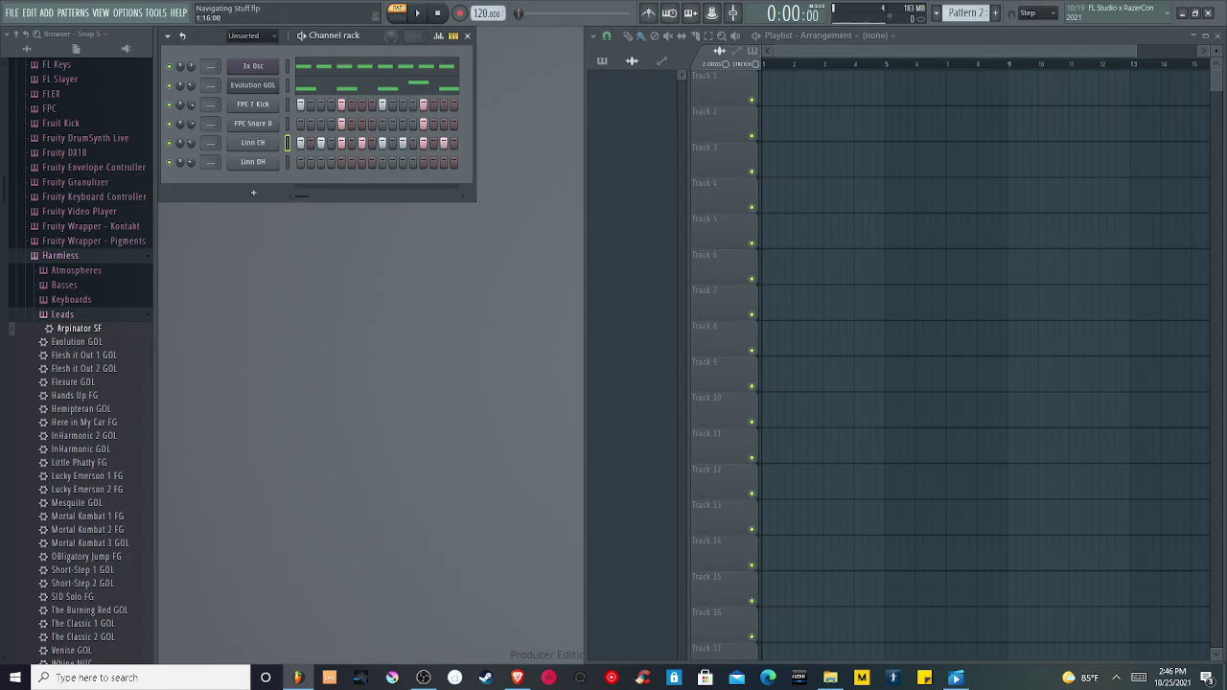
pyautogui.press('space')
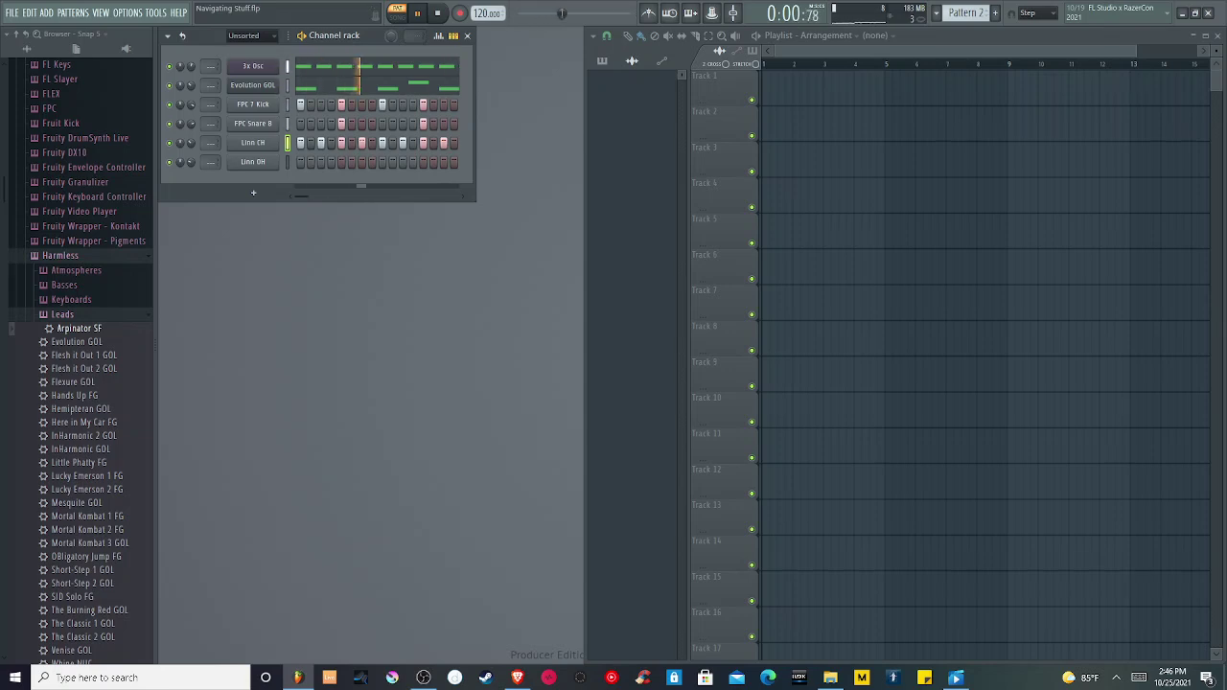
pyautogui.press('space')
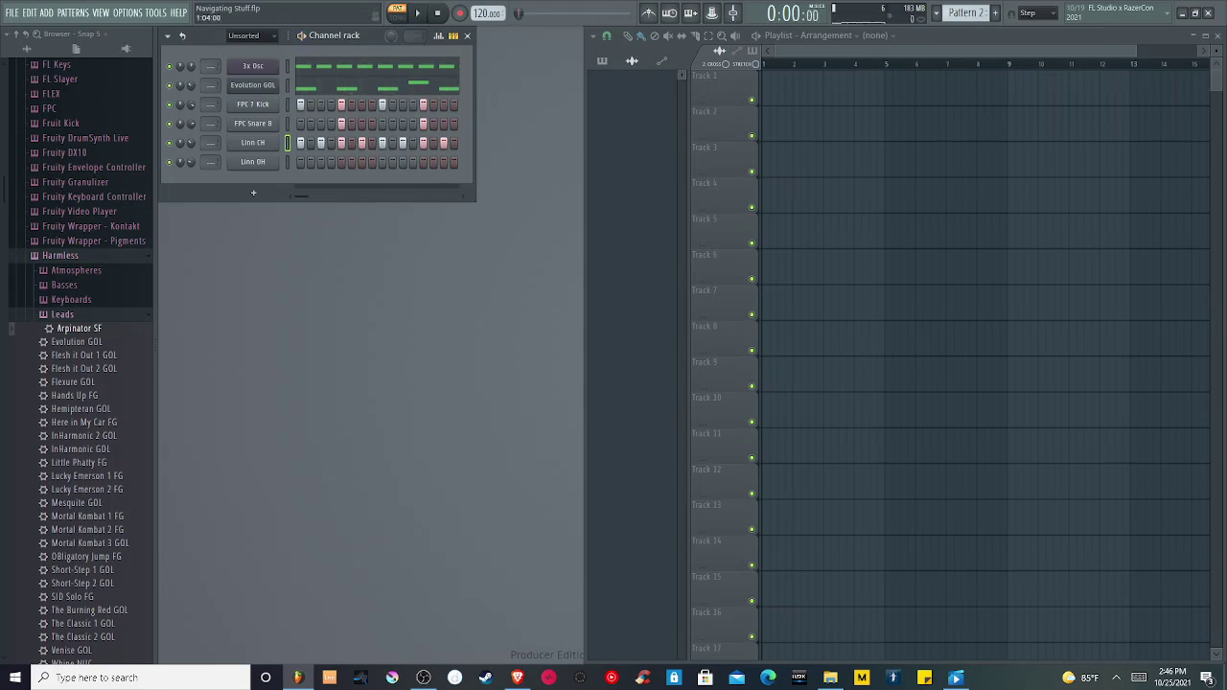
# Step: Place Linn OH hits on steps 3, 7, 11 and 15 and play the full pattern
pyautogui.click(321, 162)
pyautogui.click(362, 162)
pyautogui.click(402, 162)
pyautogui.click(444, 162)
pyautogui.press('space')
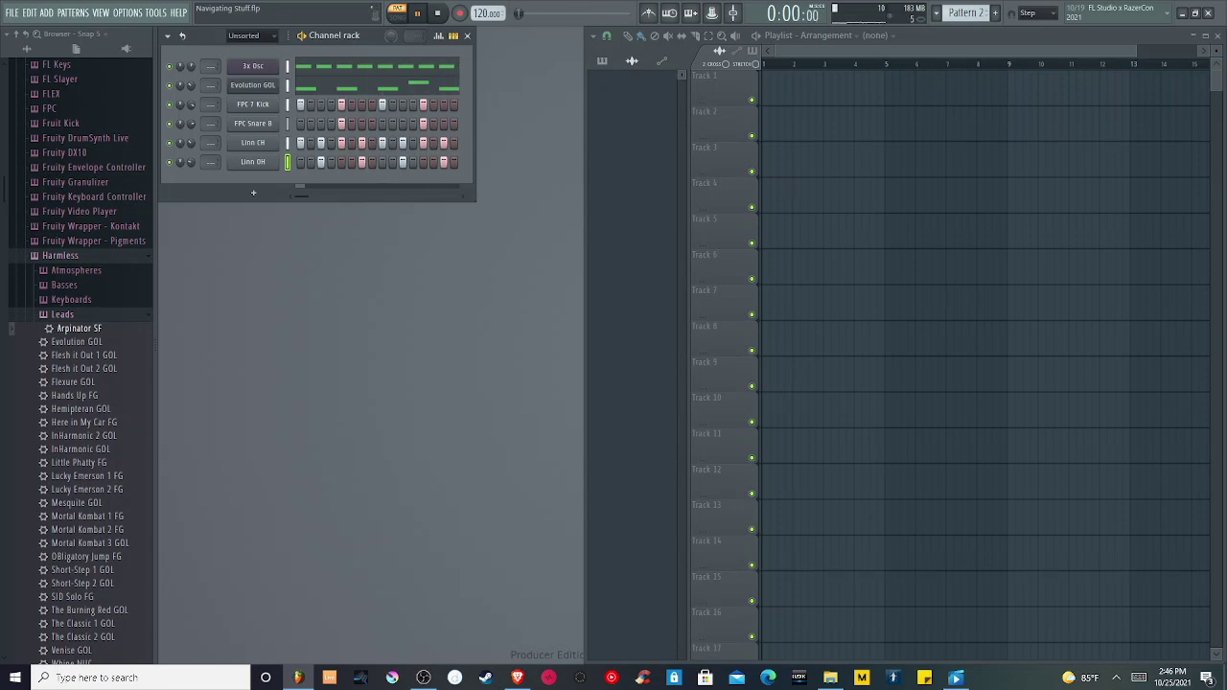
pyautogui.press('space')
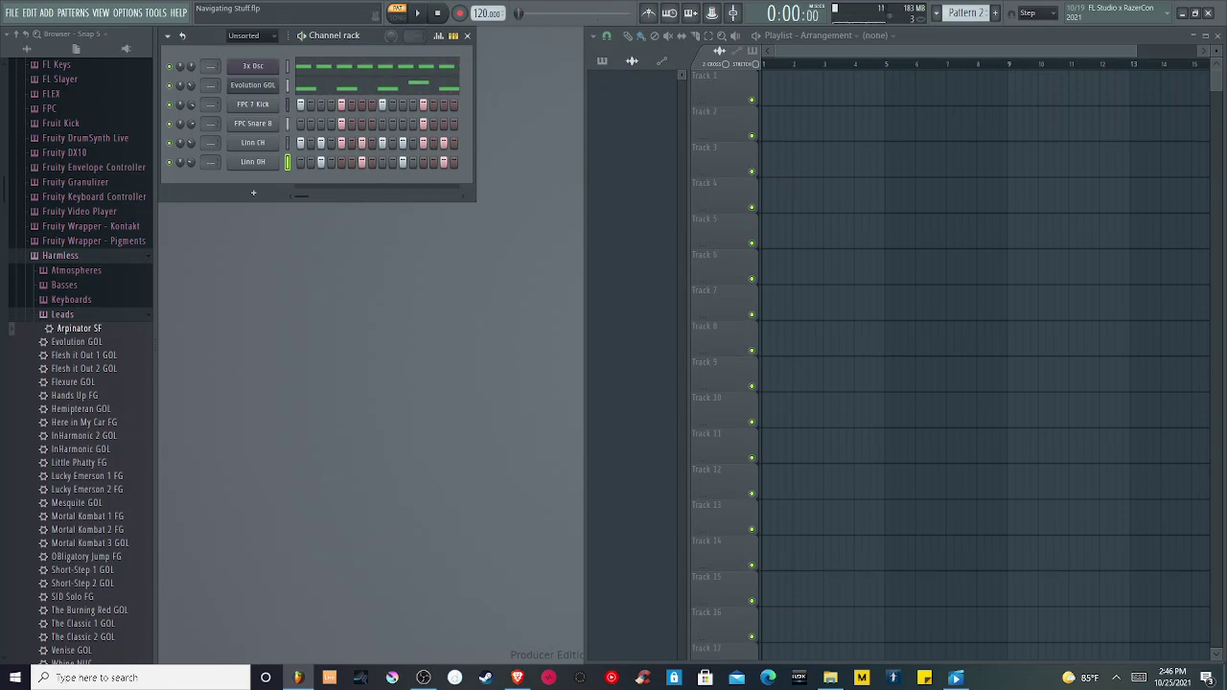